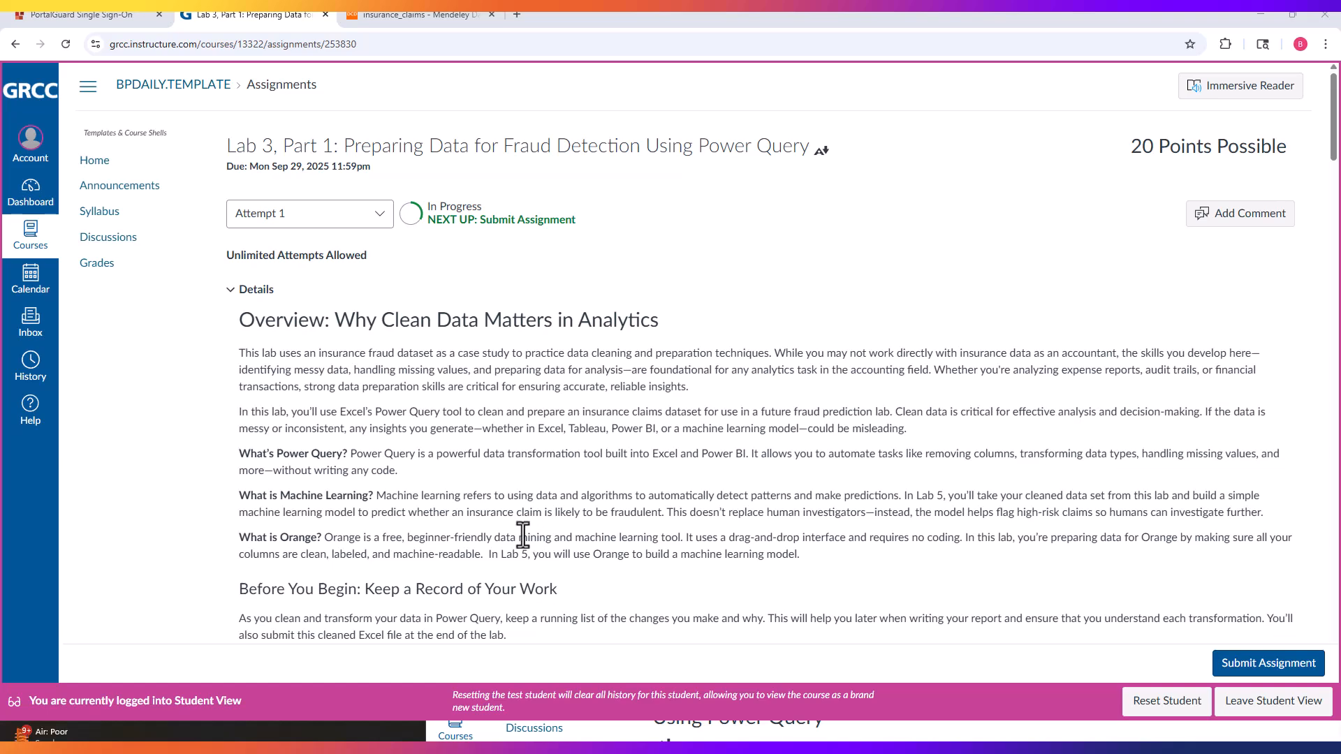
# Step: Read the lab overview, the A Few Terms to Know section and the Access the Data section of the assignment
pyautogui.scroll(-4, 416, 538)
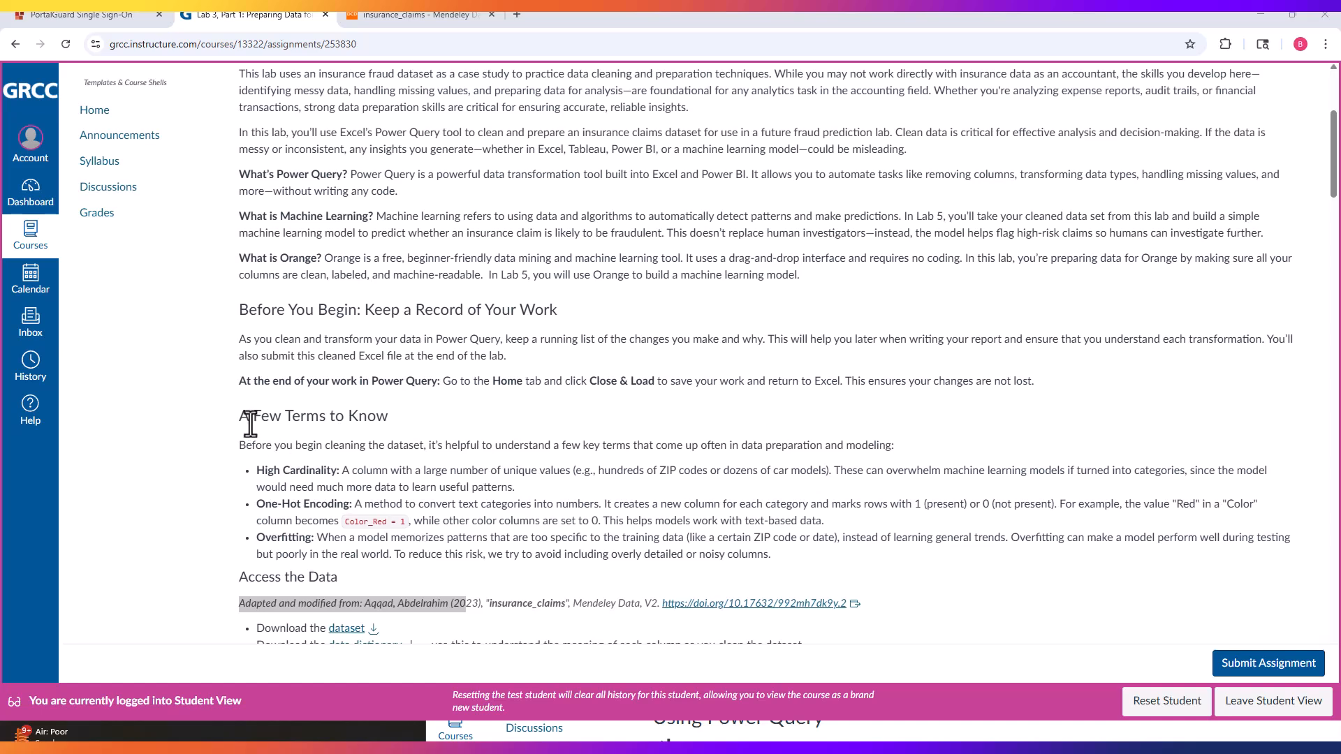
pyautogui.moveTo(238, 419); pyautogui.dragTo(400, 414)
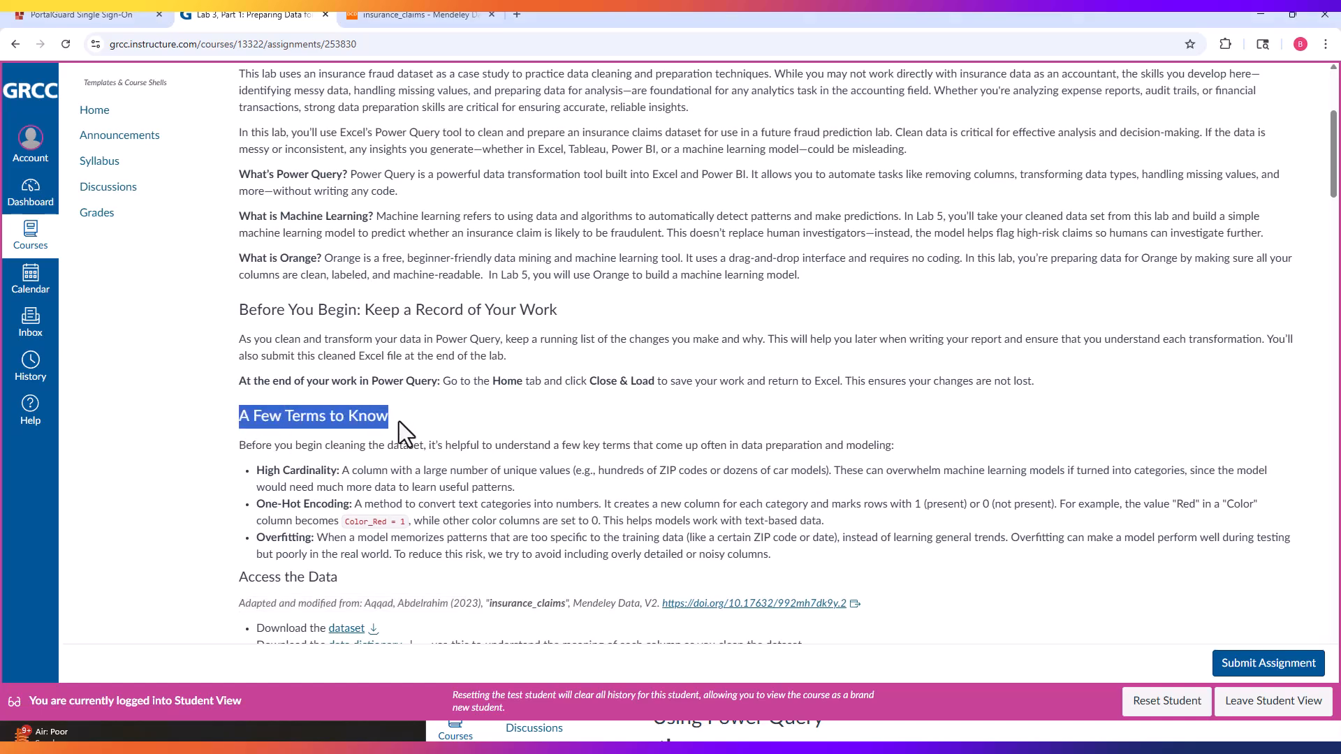
pyautogui.moveTo(256, 470); pyautogui.dragTo(337, 472)
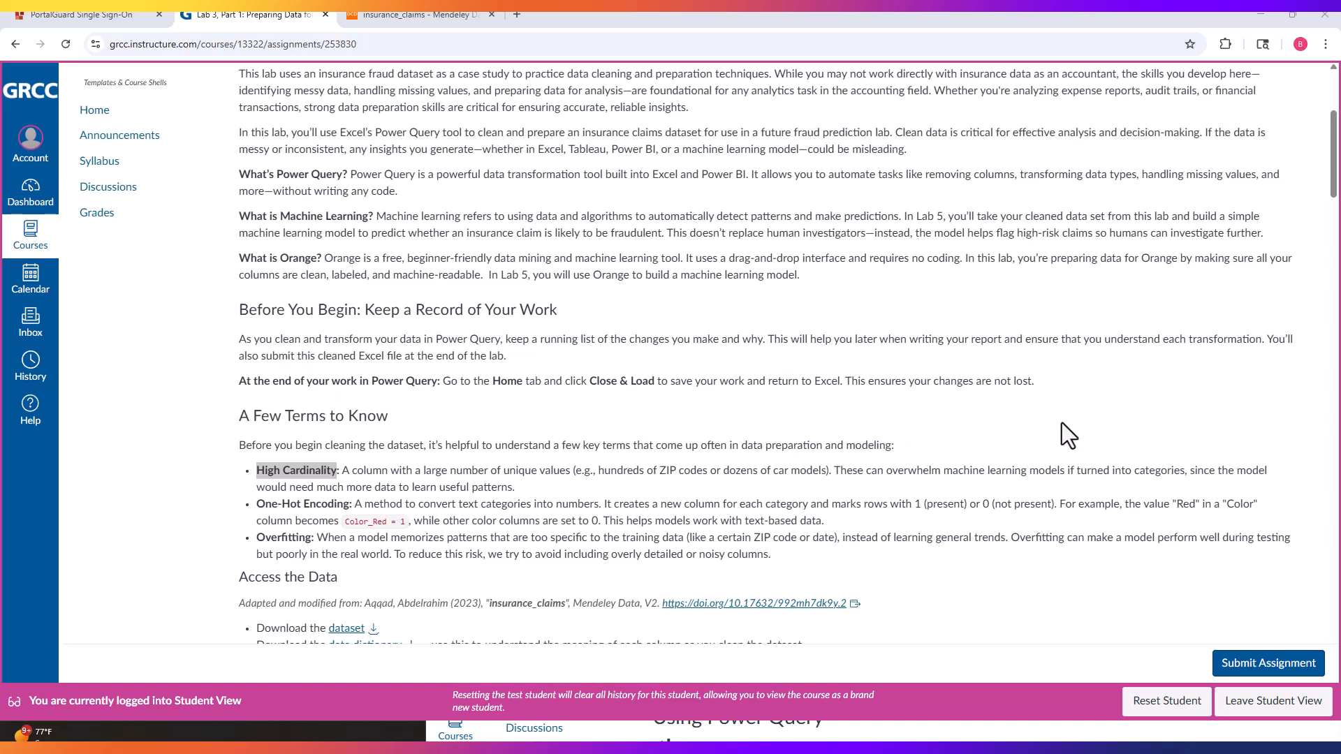
pyautogui.scroll(-2, 521, 545)
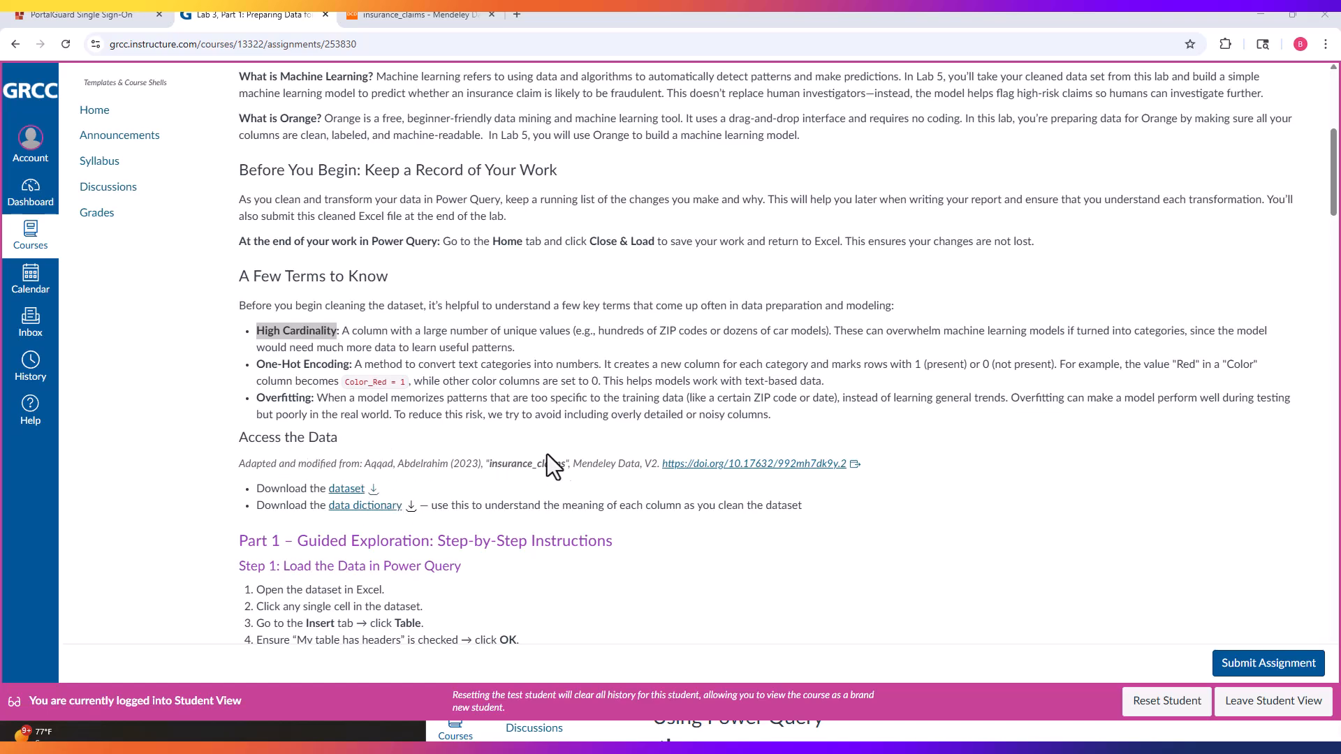
pyautogui.moveTo(574, 466); pyautogui.dragTo(640, 466)
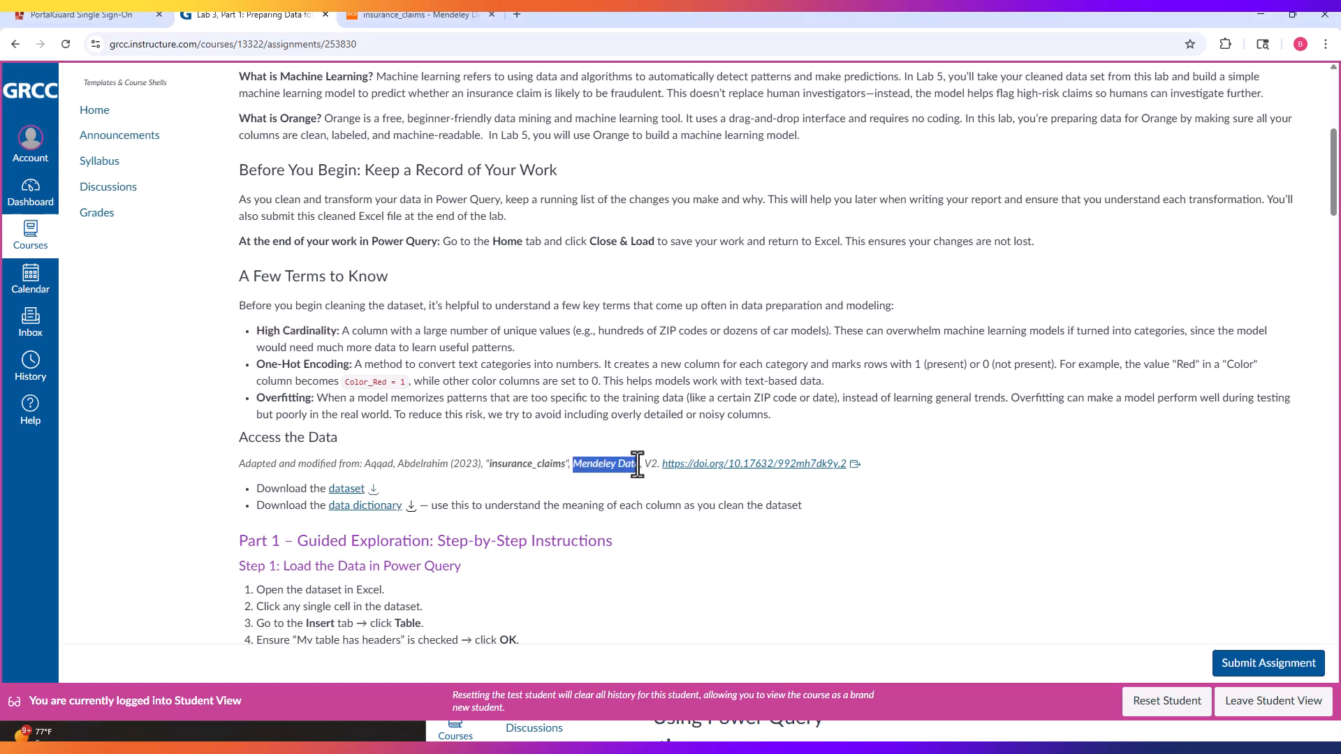
pyautogui.hotkey('alt', 'Tab')
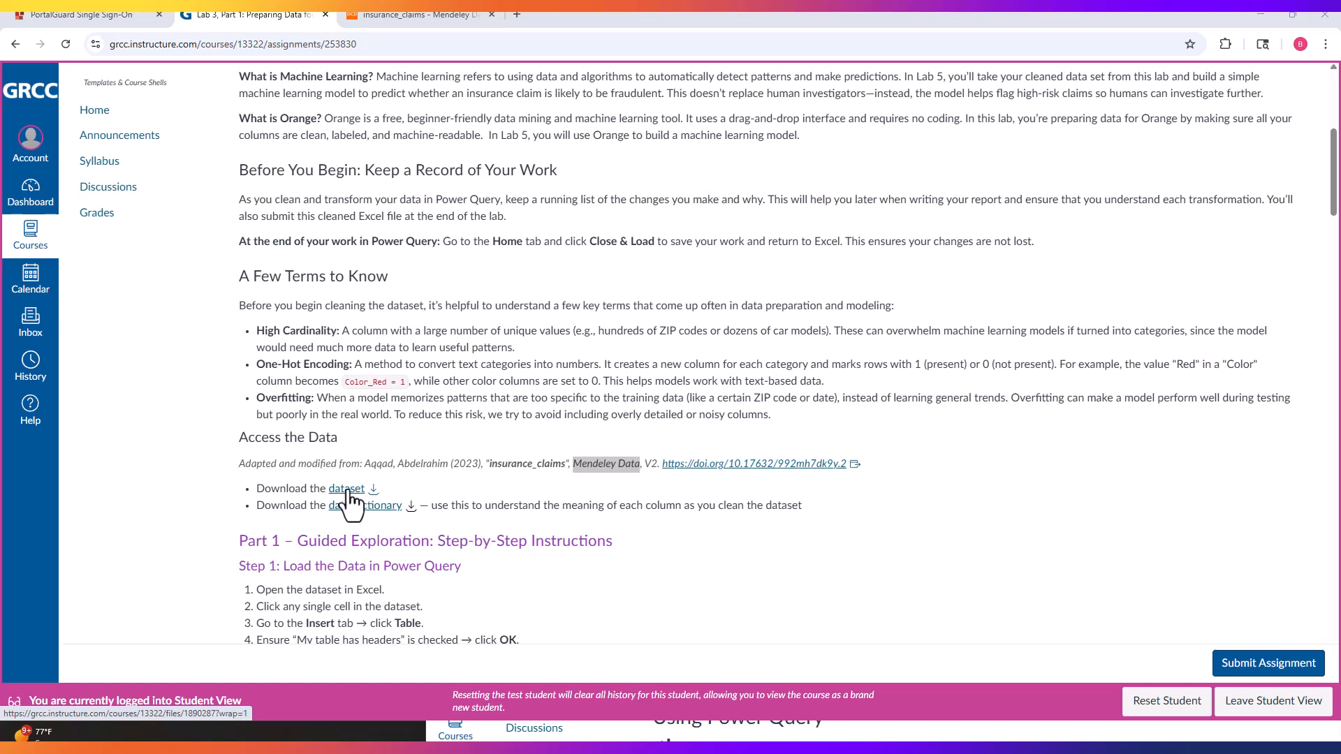
pyautogui.scroll(-2, 361, 500)
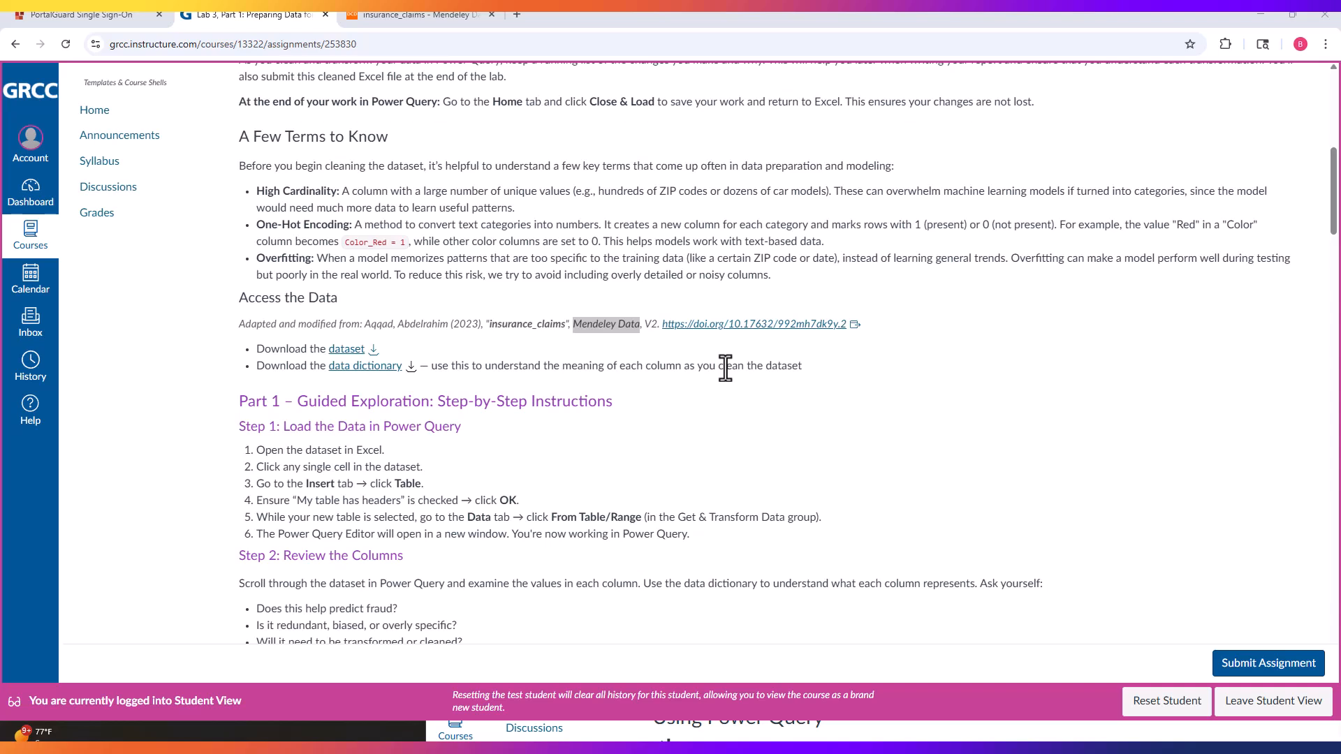
pyautogui.click(396, 303)
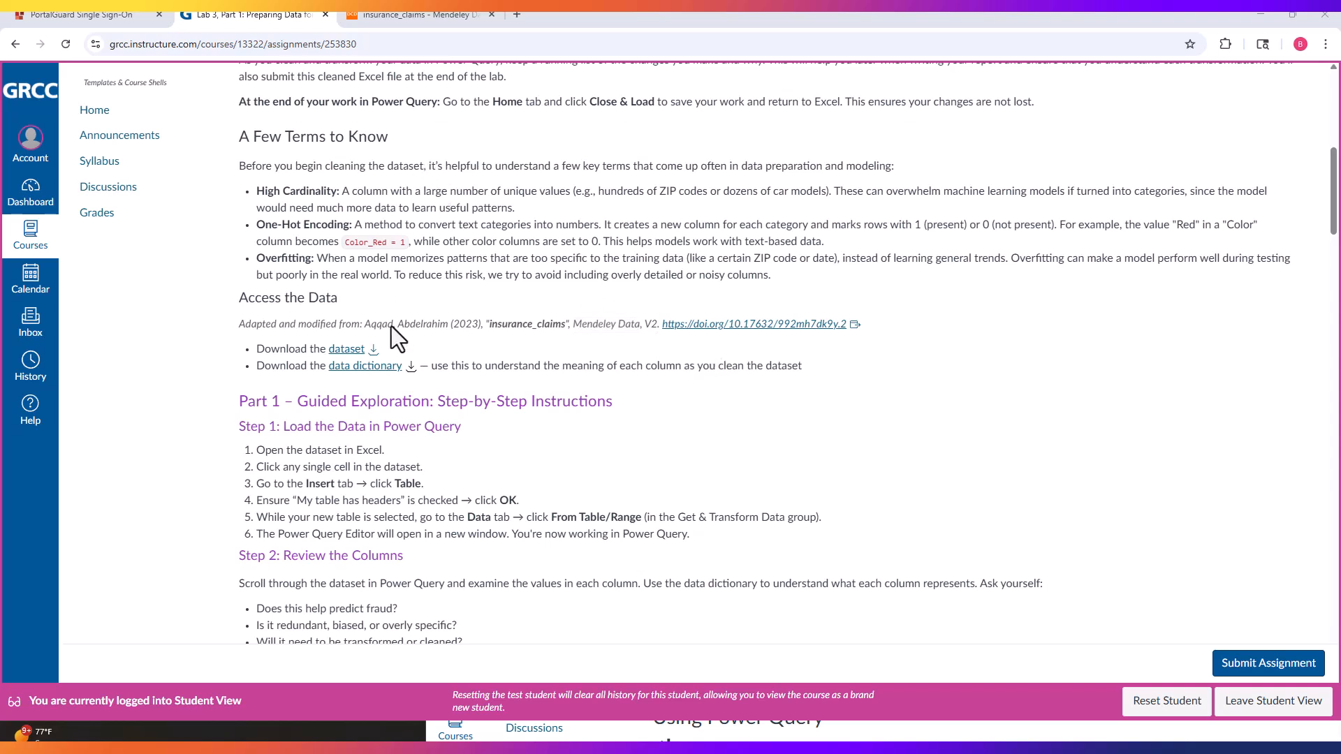
# Step: Download the insurance claims dataset and its data dictionary from the assignment's Access the Data section
pyautogui.click(374, 354)
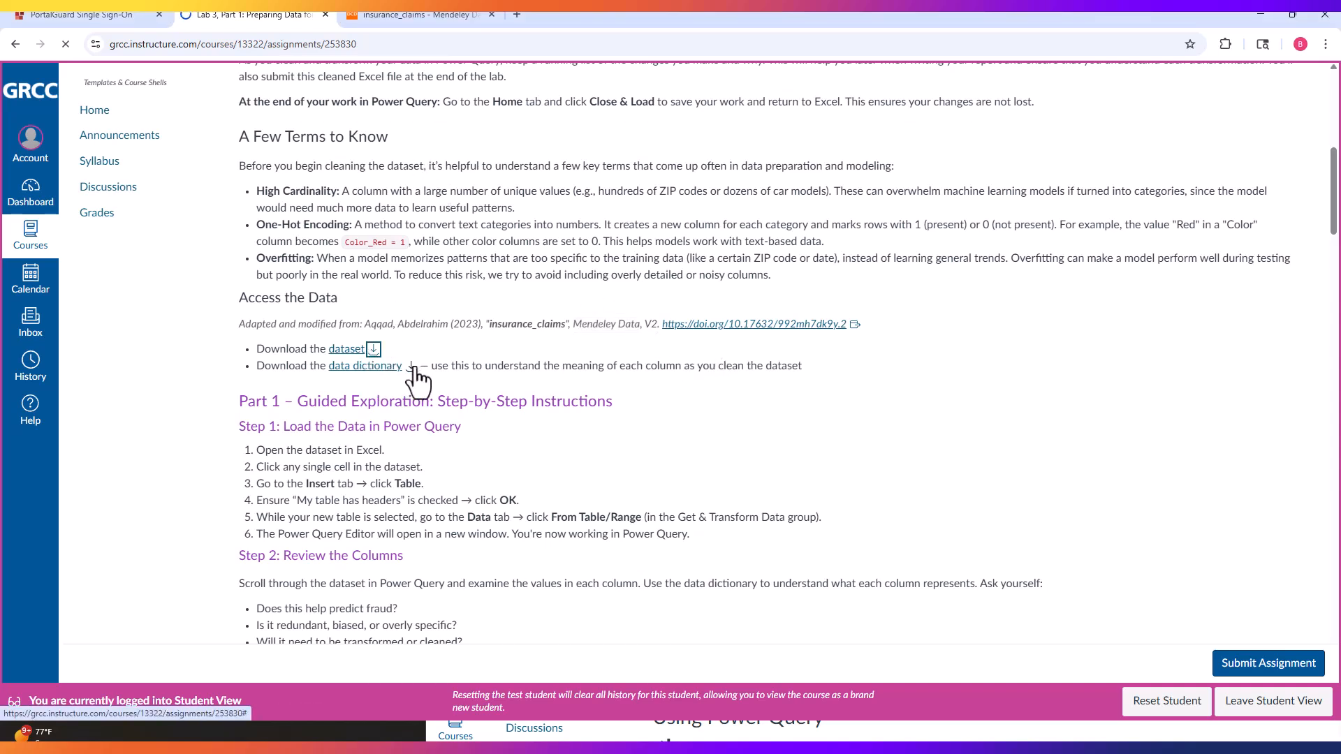
pyautogui.click(411, 368)
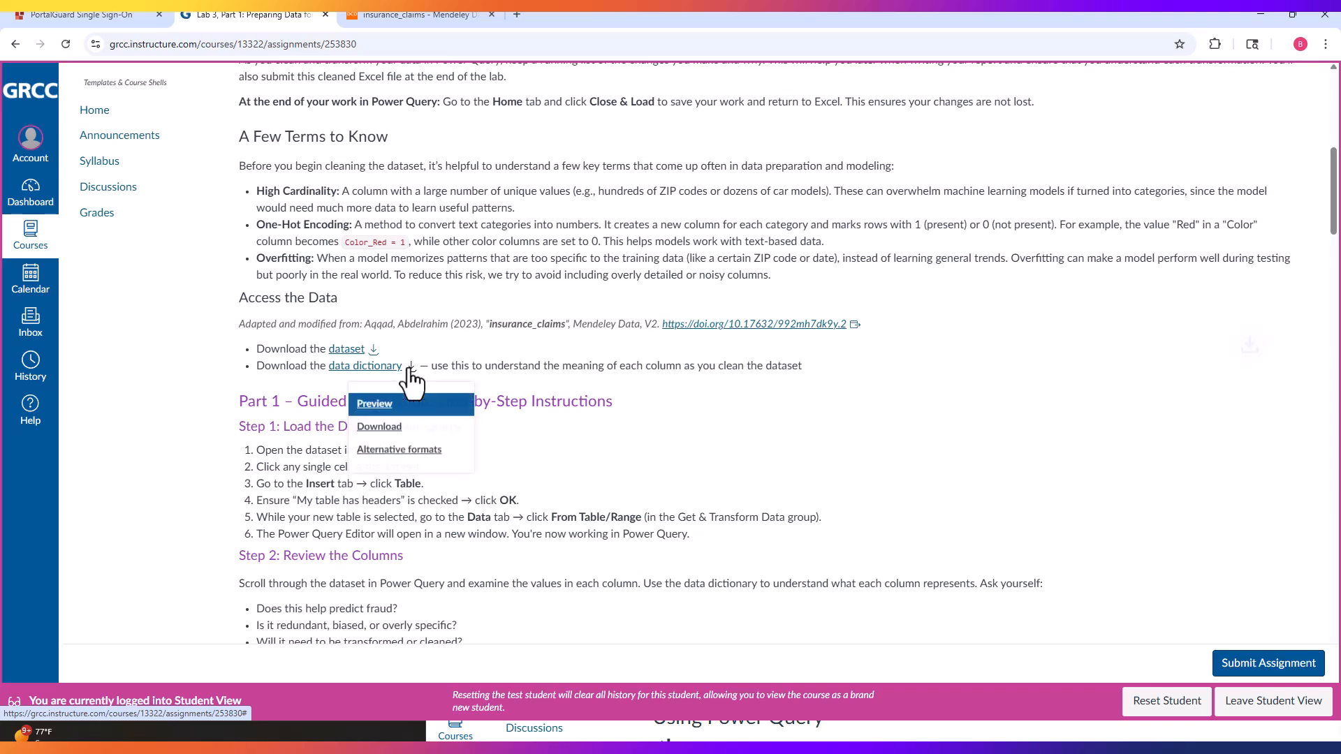
pyautogui.click(383, 428)
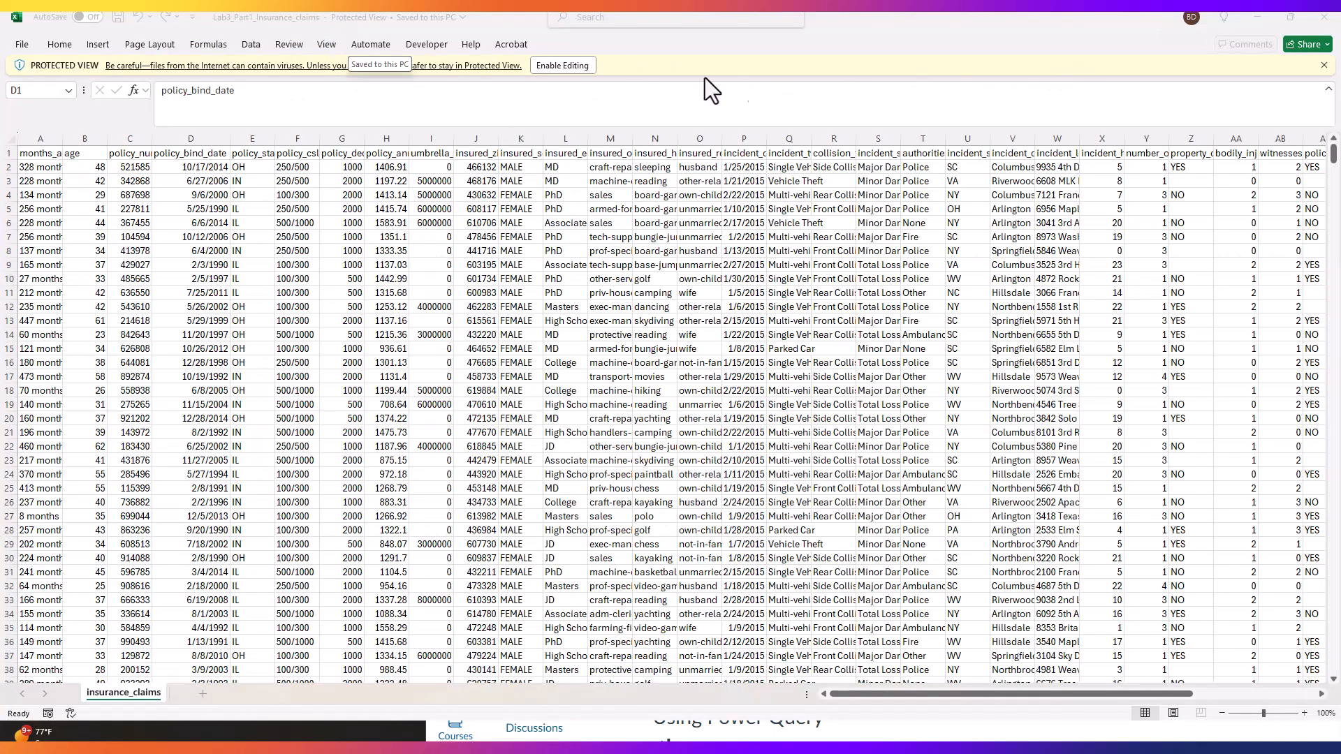
# Step: Enable editing in the Lab3_Part1_Insurance_claims workbook and convert the whole data range into a table with headers
pyautogui.click(562, 65)
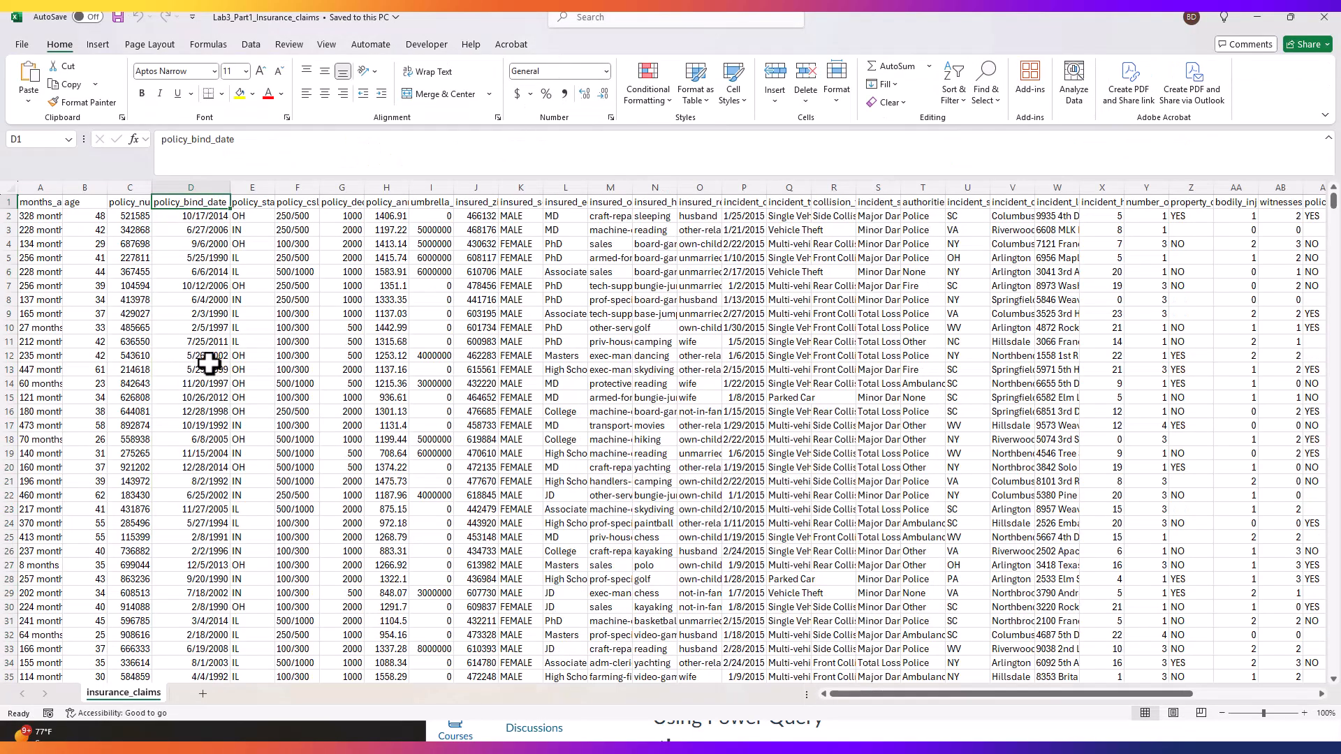
pyautogui.click(206, 353)
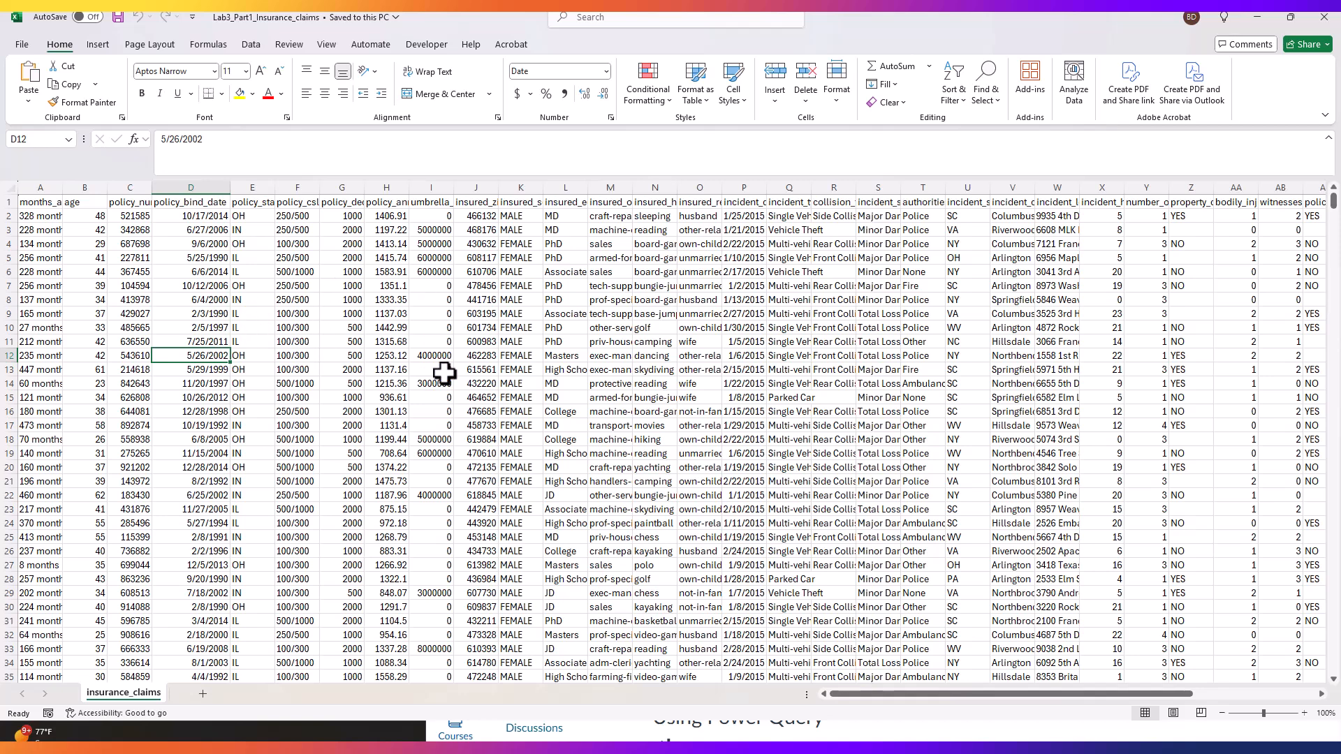
pyautogui.click(97, 44)
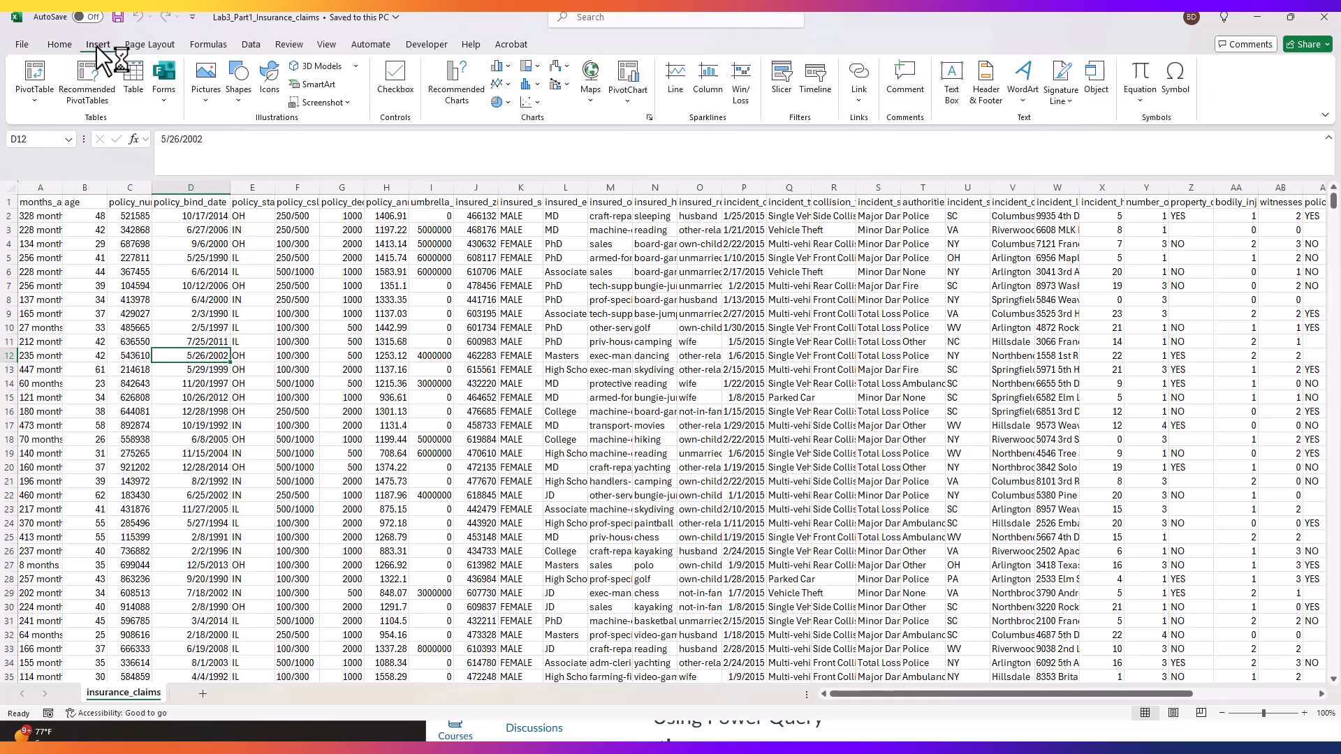
pyautogui.click(133, 77)
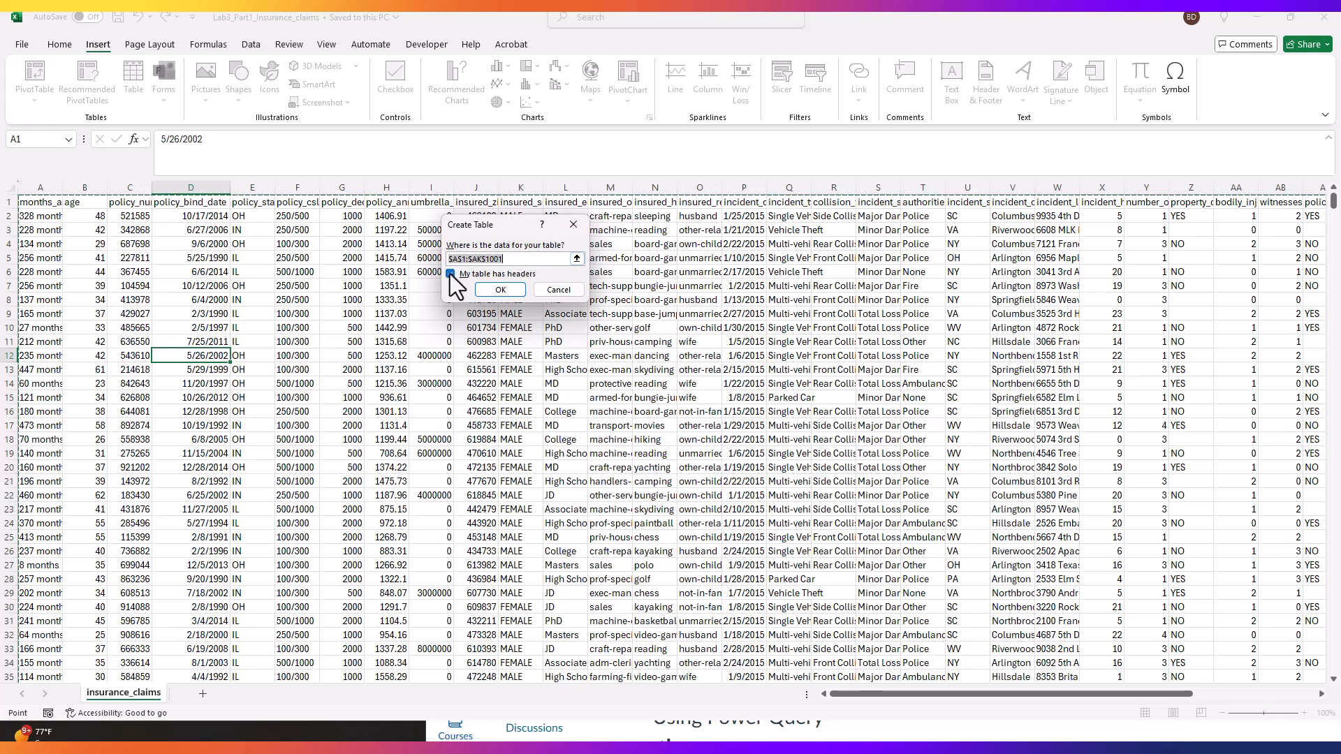
pyautogui.click(489, 291)
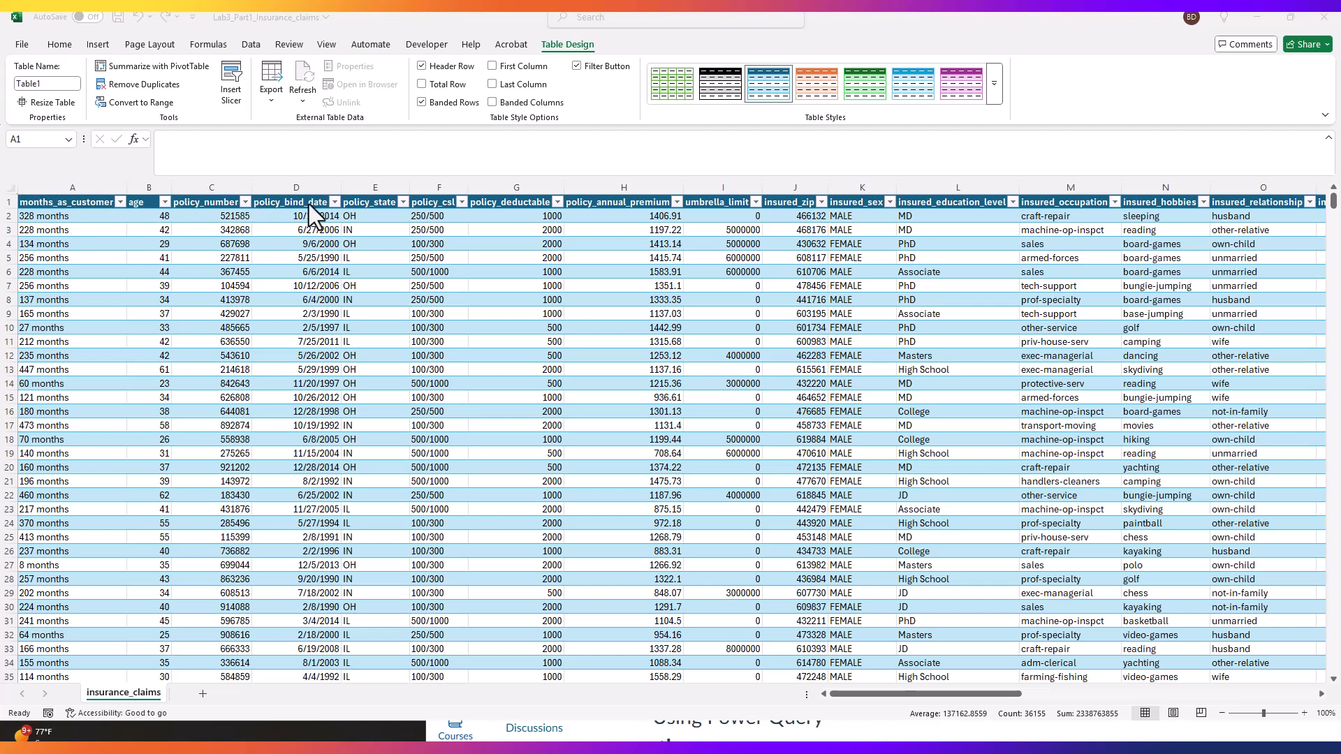
# Step: Check the filter and sort options of the policy_bind_date column without applying any
pyautogui.click(335, 202)
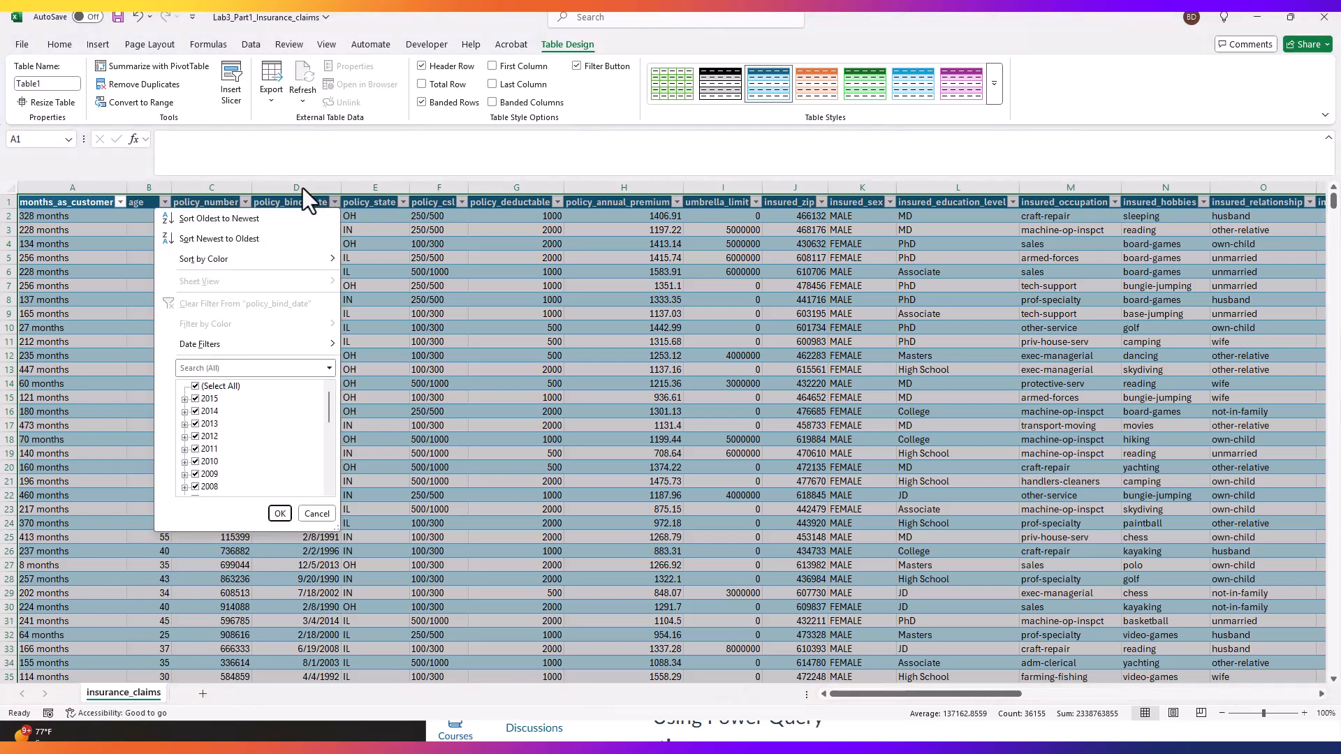
pyautogui.press('Escape')
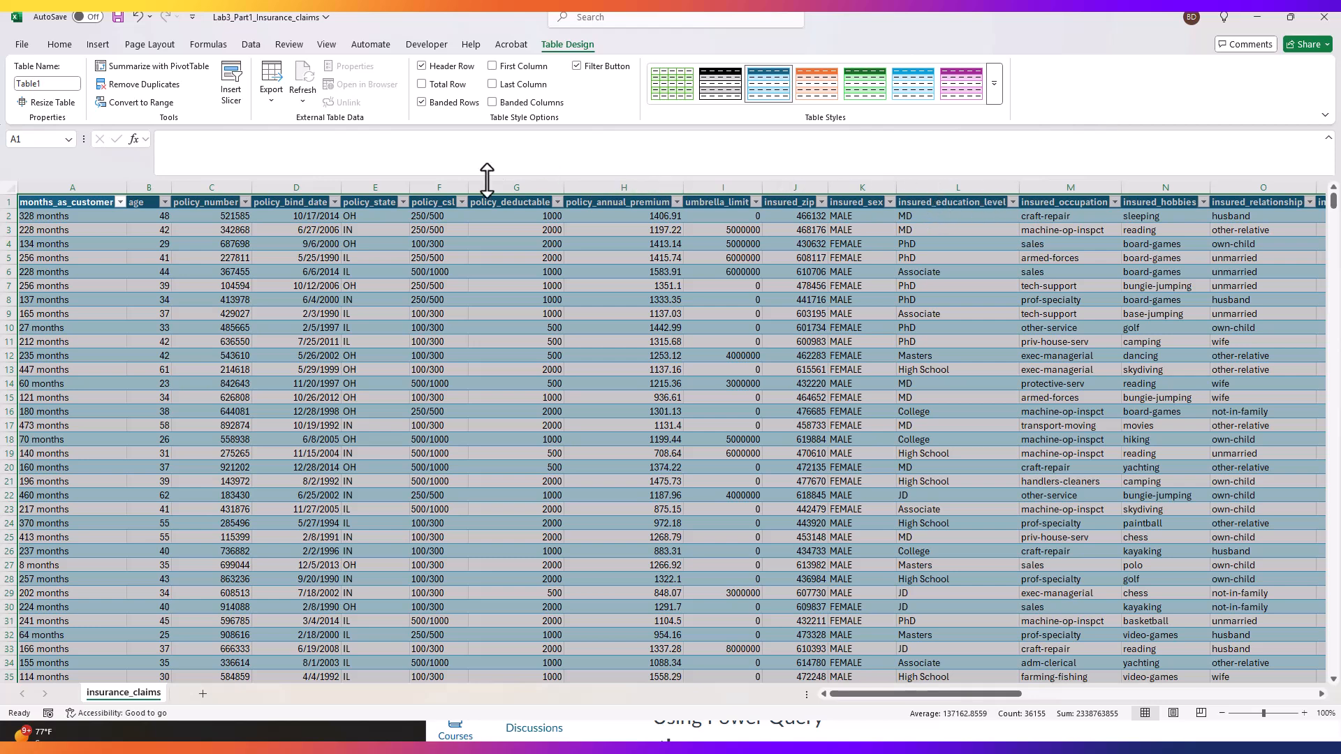
# Step: Load the insurance claims table into the Power Query Editor
pyautogui.click(348, 271)
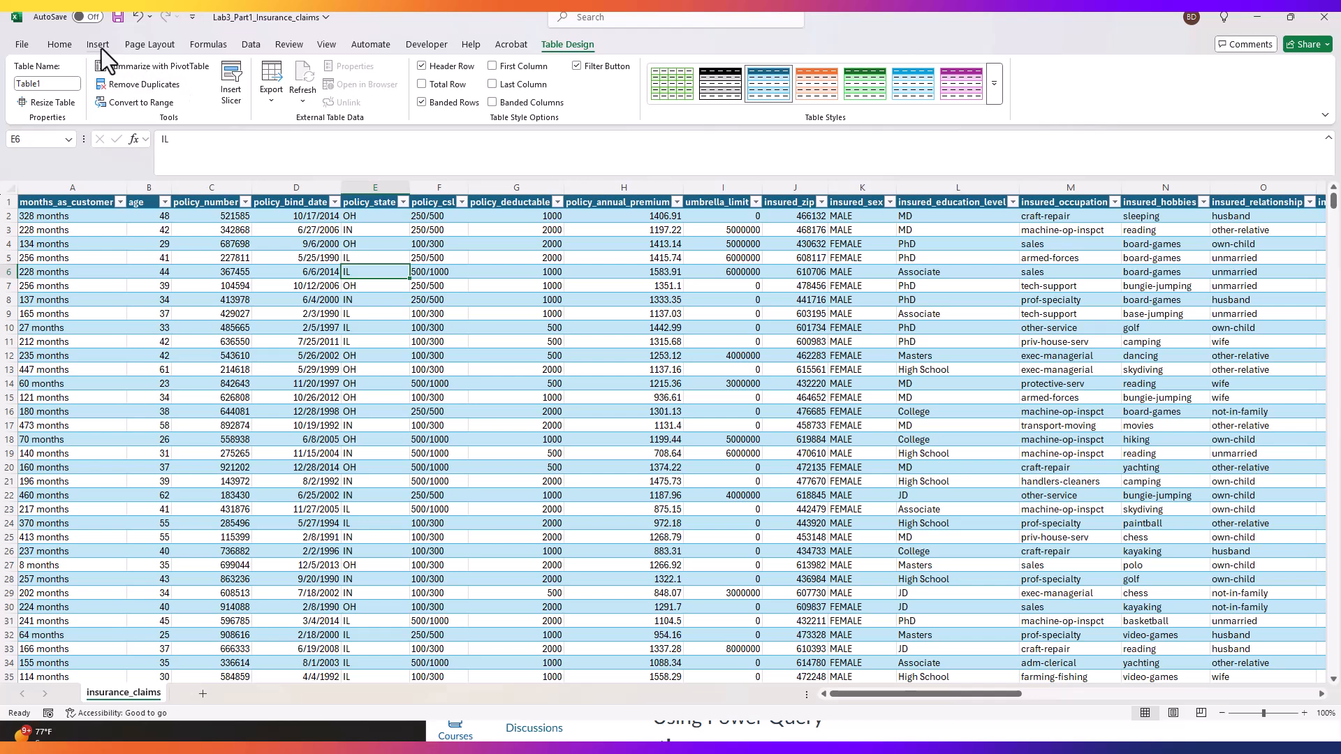
pyautogui.click(251, 45)
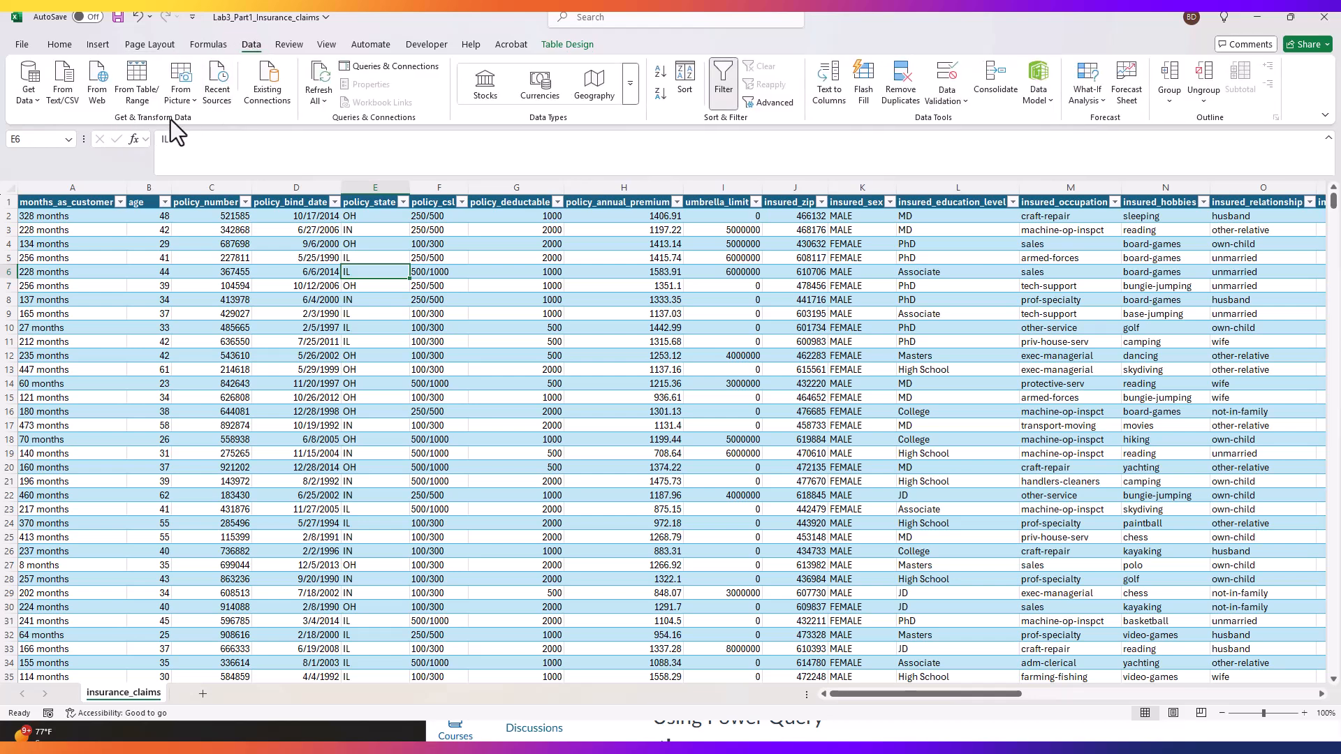
pyautogui.click(136, 78)
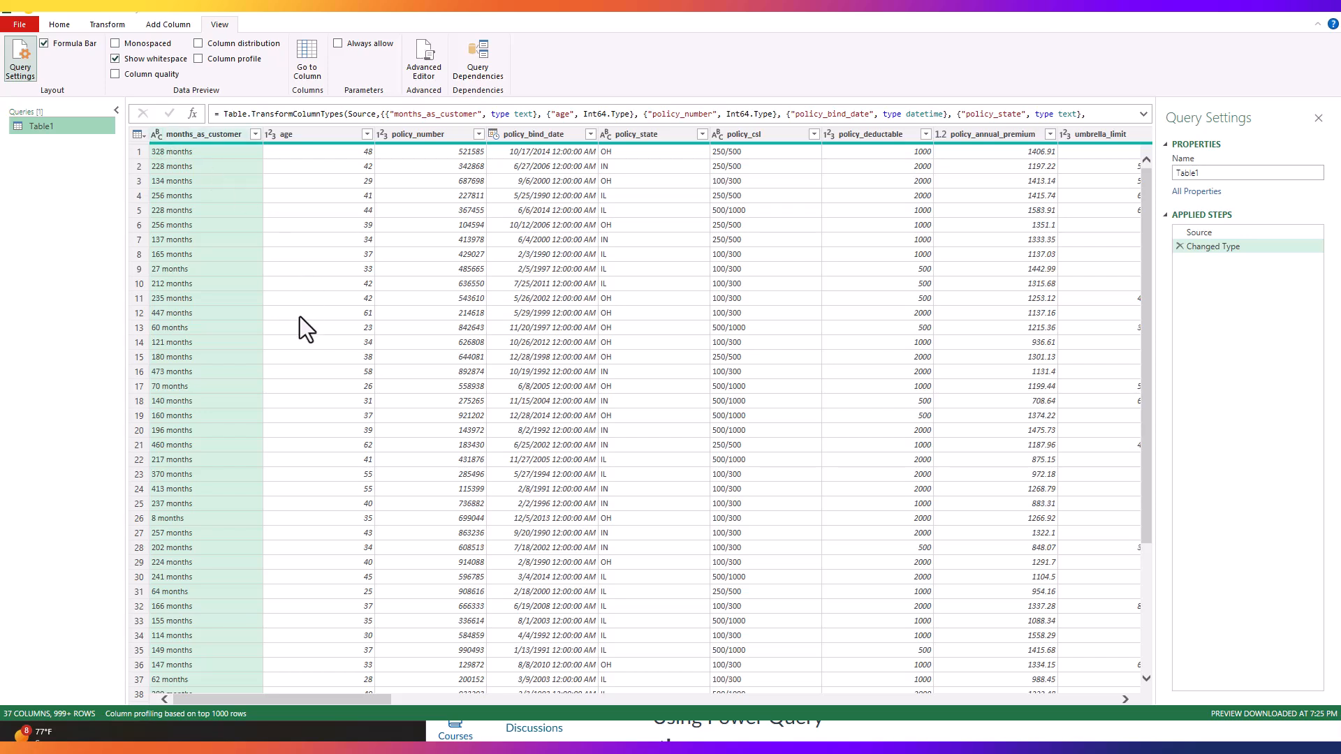
# Step: Check the data type options for the months_as_customer column without changing its type
pyautogui.click(156, 136)
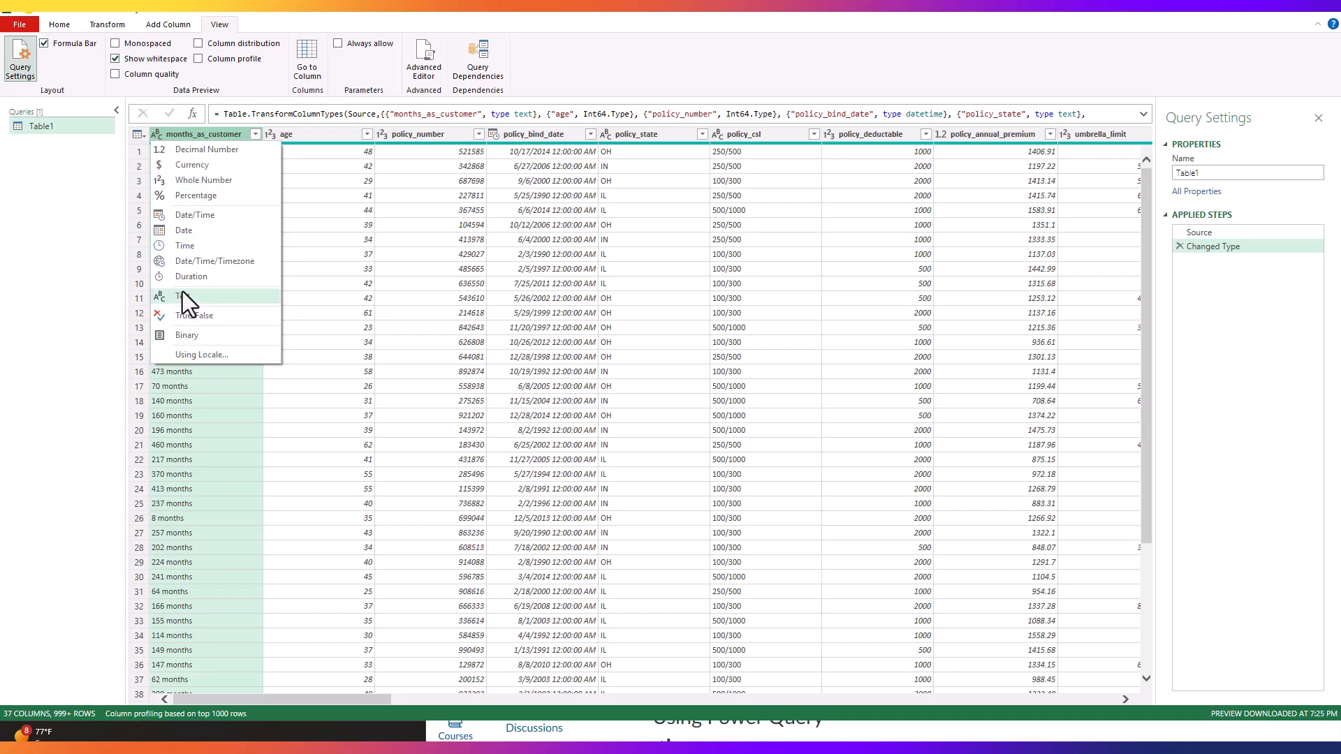
pyautogui.click(192, 133)
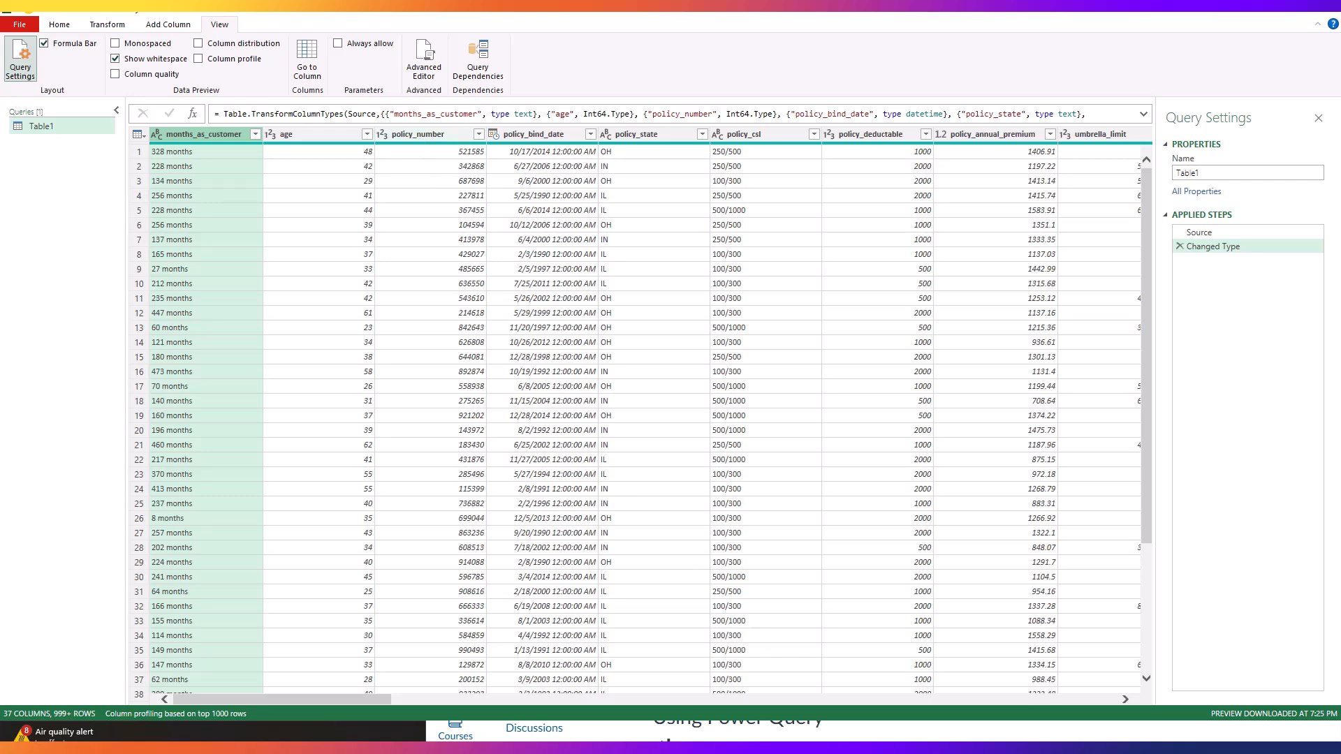
# Step: Review the column descriptions in the data dictionary PDF alongside the query, then return to the Power Query Editor
pyautogui.moveTo(1340, 66); pyautogui.dragTo(490, 147)
pyautogui.scroll(-5, 863, 515)
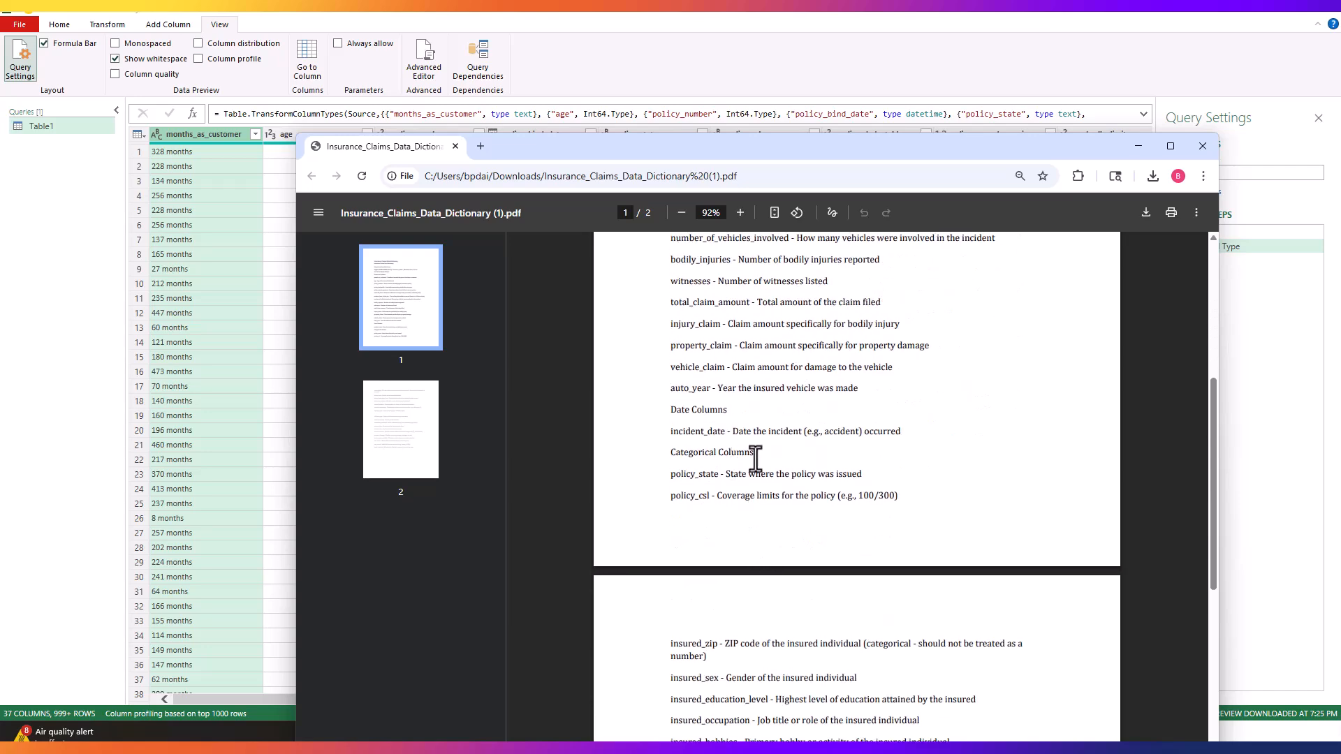
pyautogui.moveTo(669, 140); pyautogui.dragTo(662, 289)
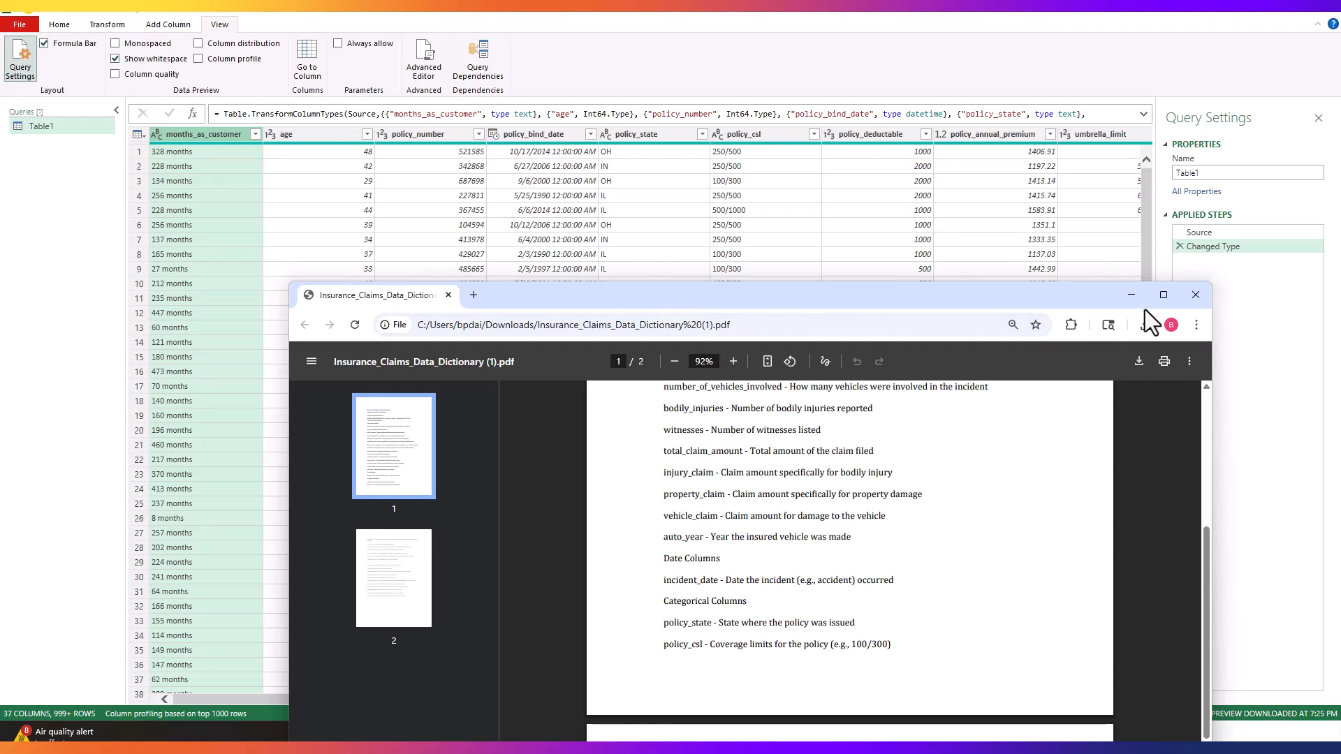
pyautogui.click(1073, 85)
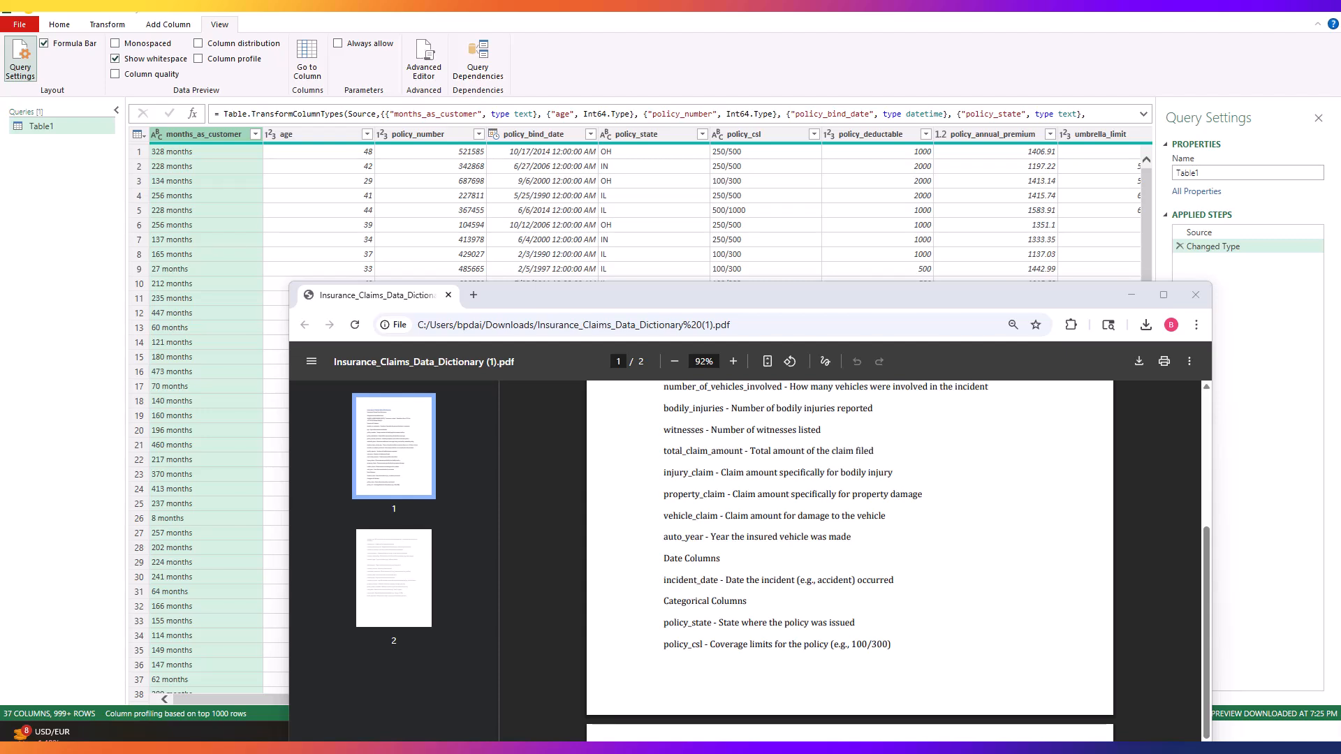
pyautogui.click(1071, 85)
# Step: Remove the policy_number column from the query
pyautogui.click(420, 134)
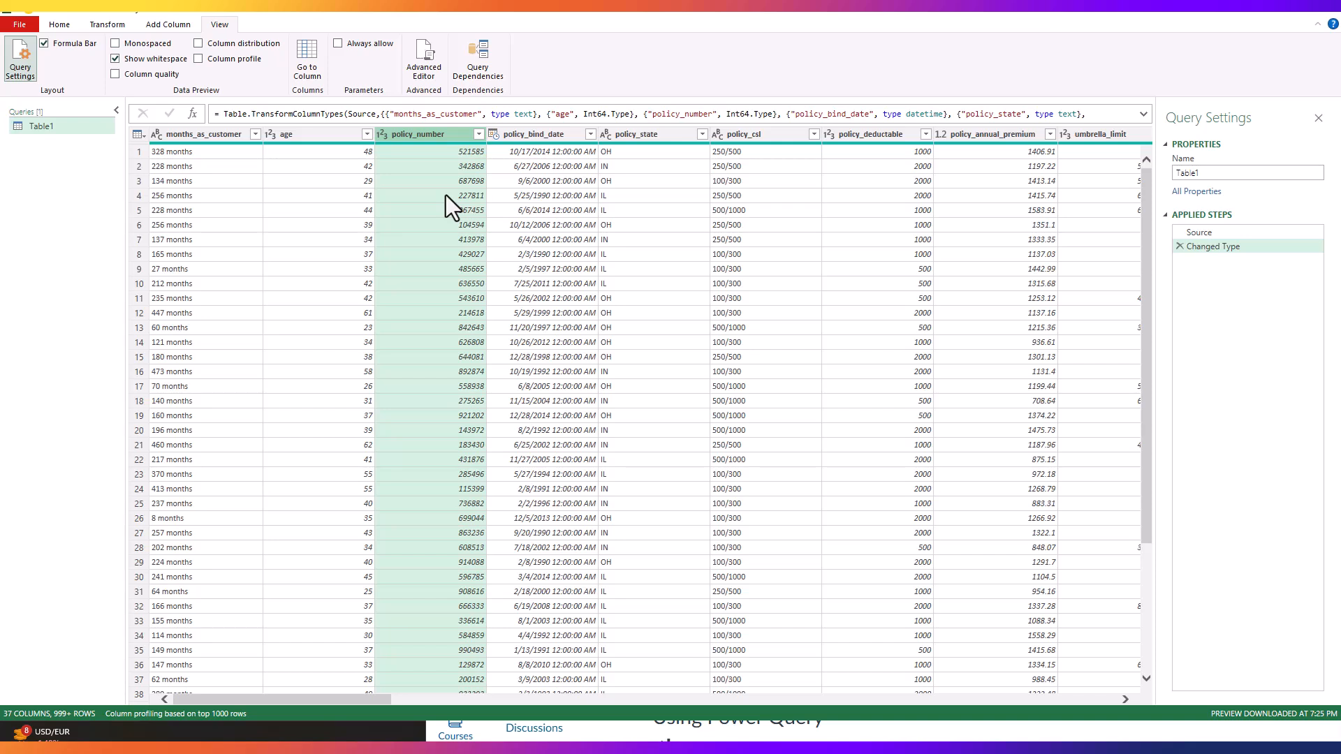
pyautogui.rightClick(415, 145)
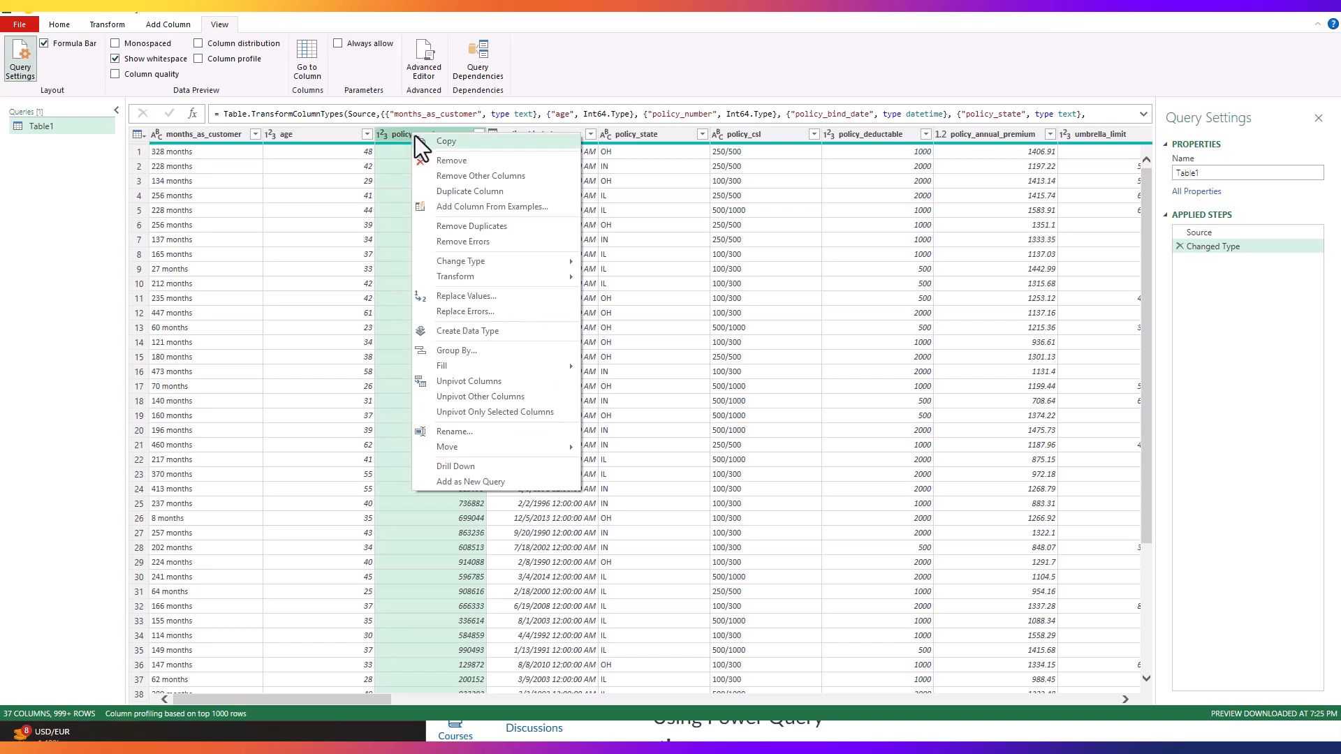
pyautogui.click(451, 163)
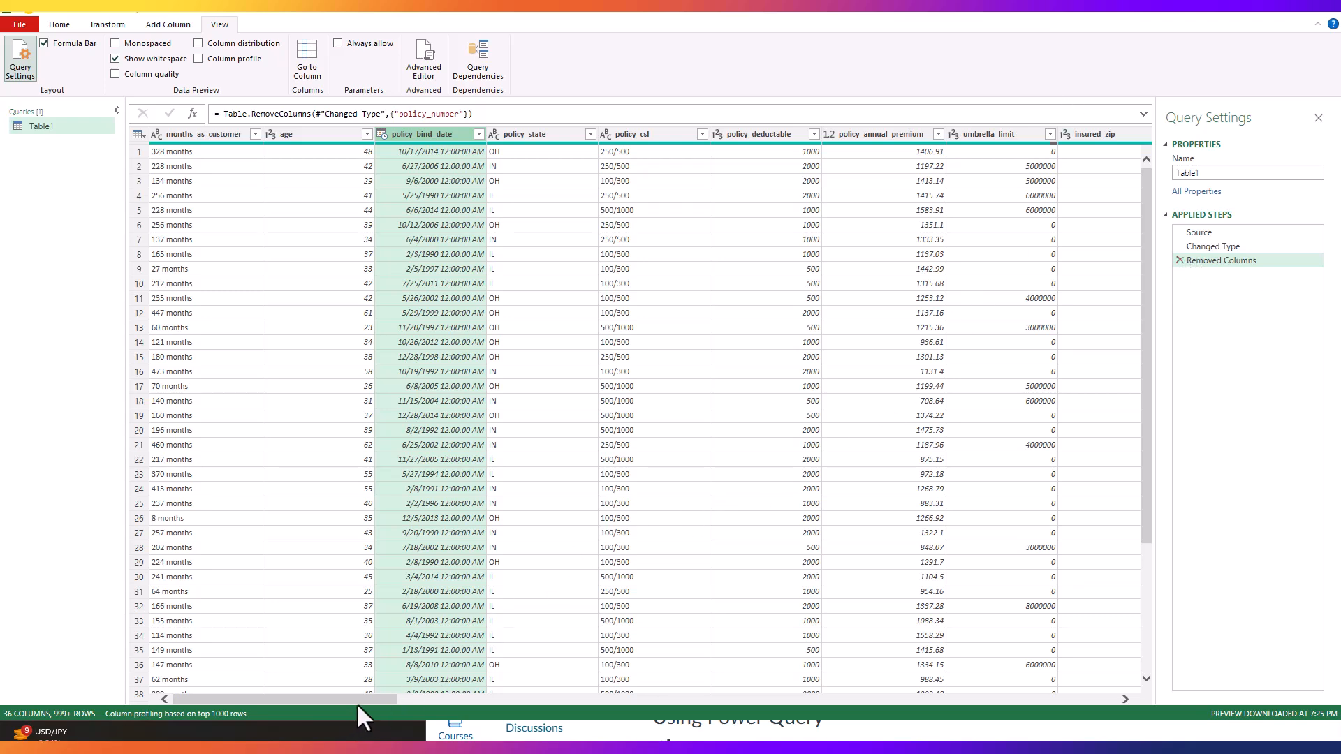
# Step: Review the complete list of distinct insured_zip values, then remove the insured_zip column from the query
pyautogui.moveTo(350, 702); pyautogui.dragTo(505, 733)
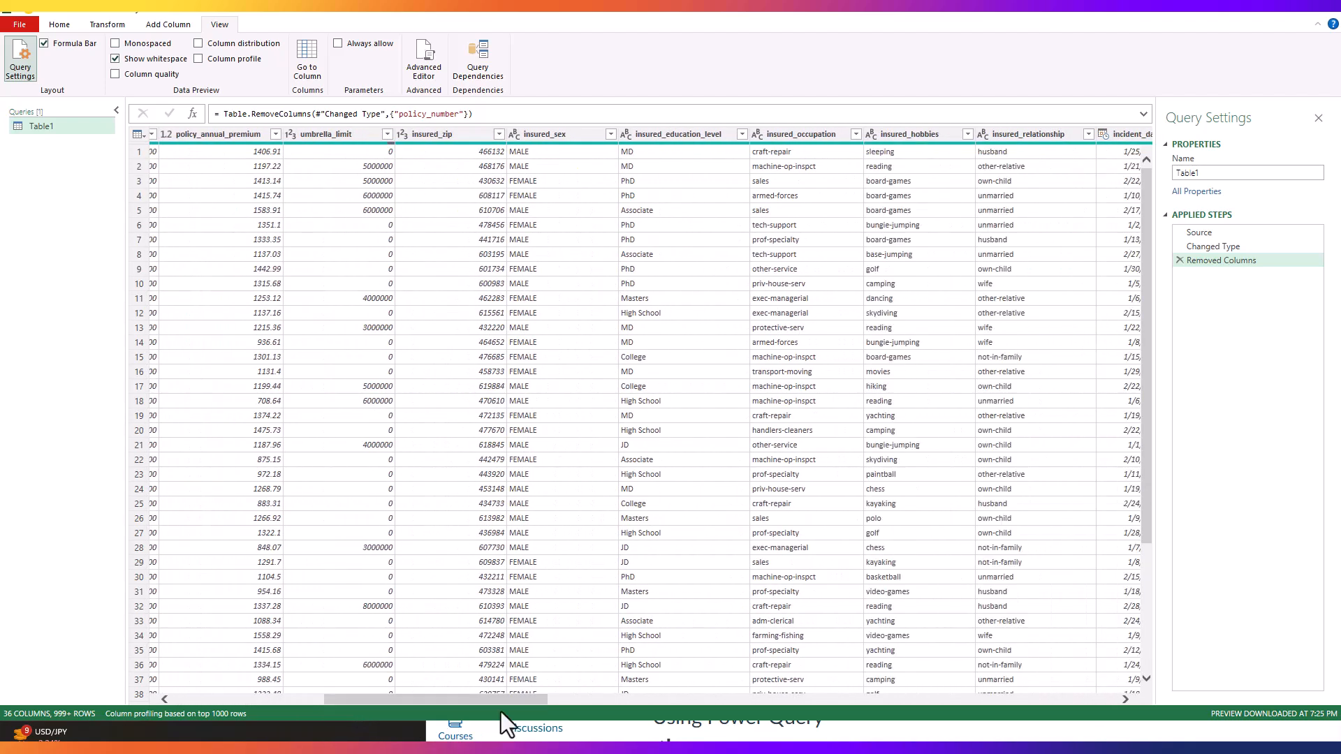
pyautogui.click(461, 135)
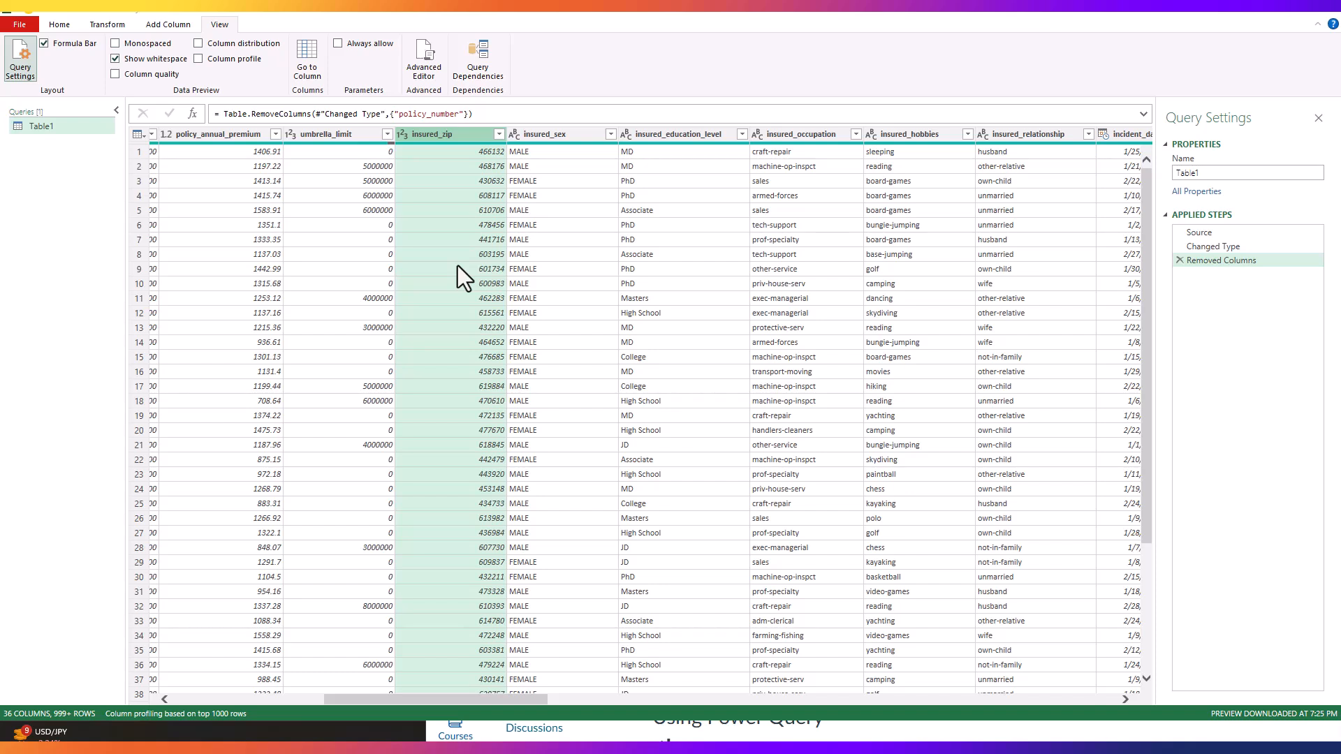
pyautogui.click(499, 134)
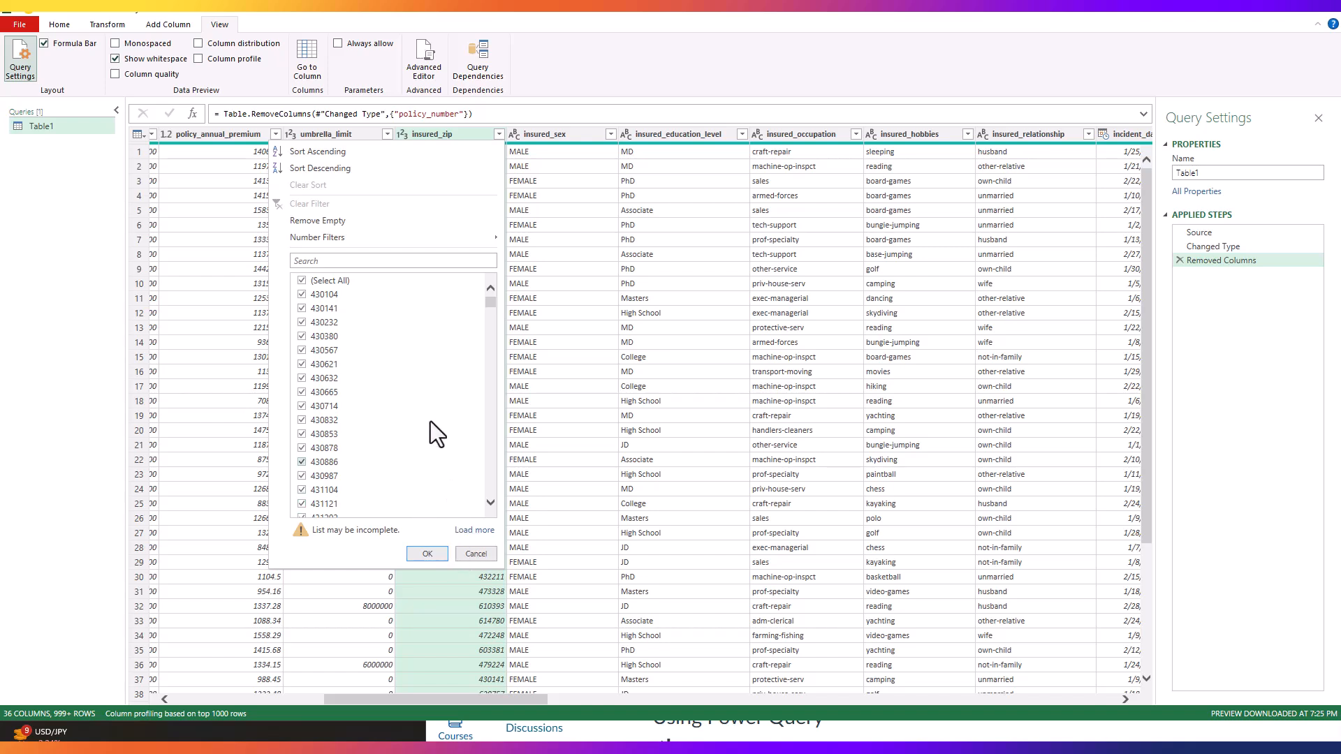
pyautogui.moveTo(487, 301); pyautogui.dragTo(542, 321)
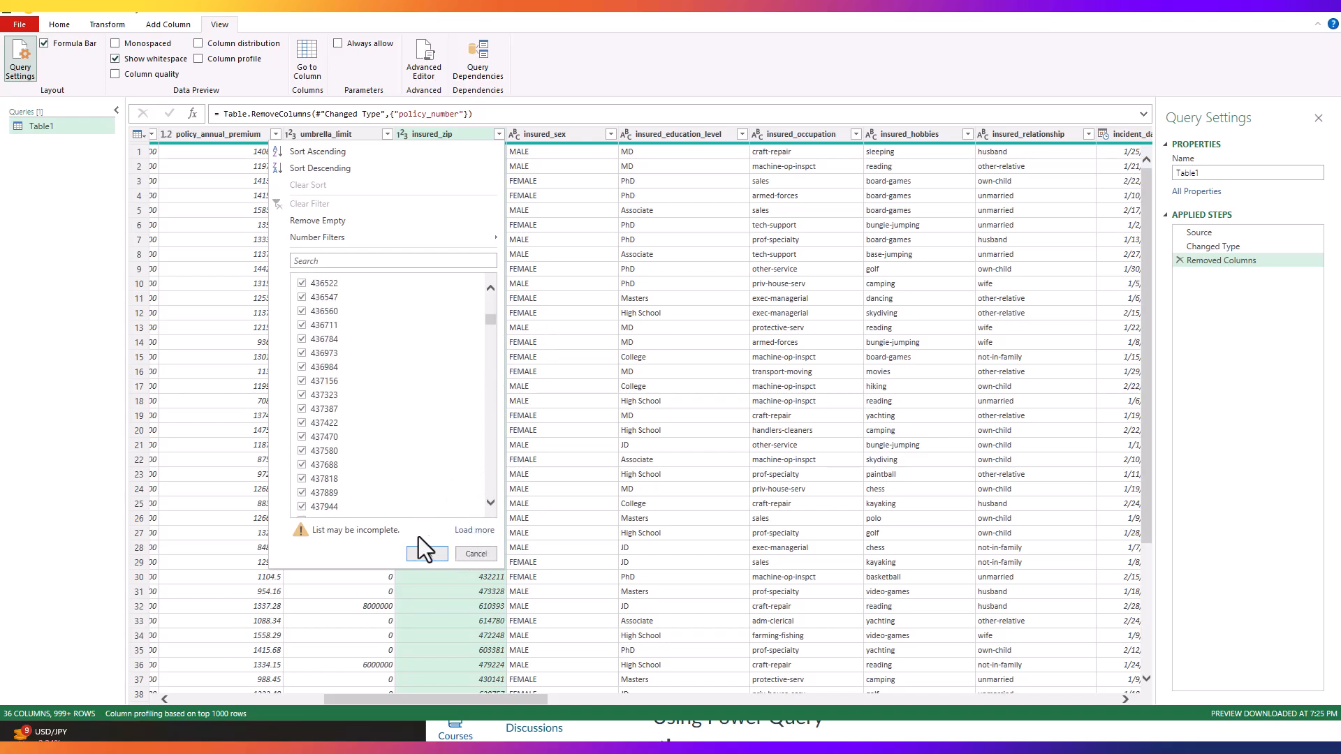
pyautogui.click(462, 533)
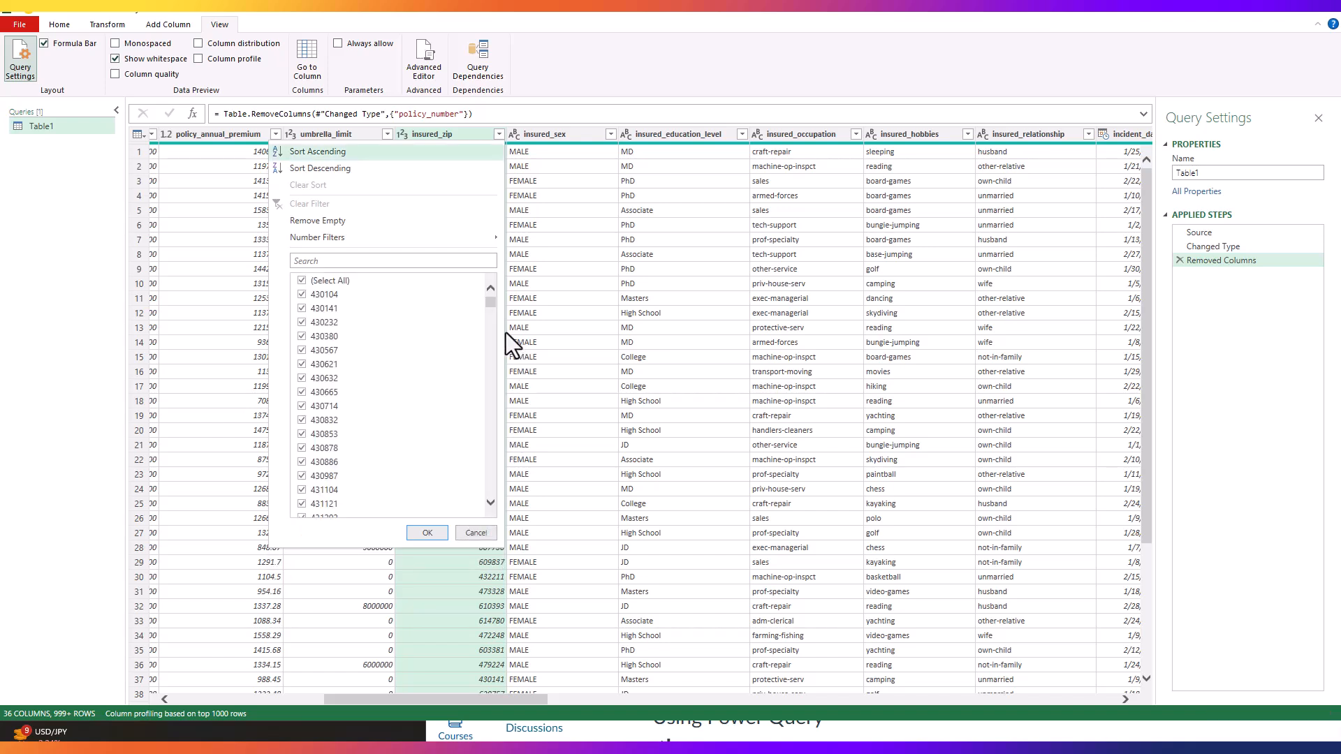
pyautogui.moveTo(492, 302)
pyautogui.mouseDown()
pyautogui.moveTo(480, 493)
pyautogui.moveTo(497, 283)
pyautogui.mouseUp()
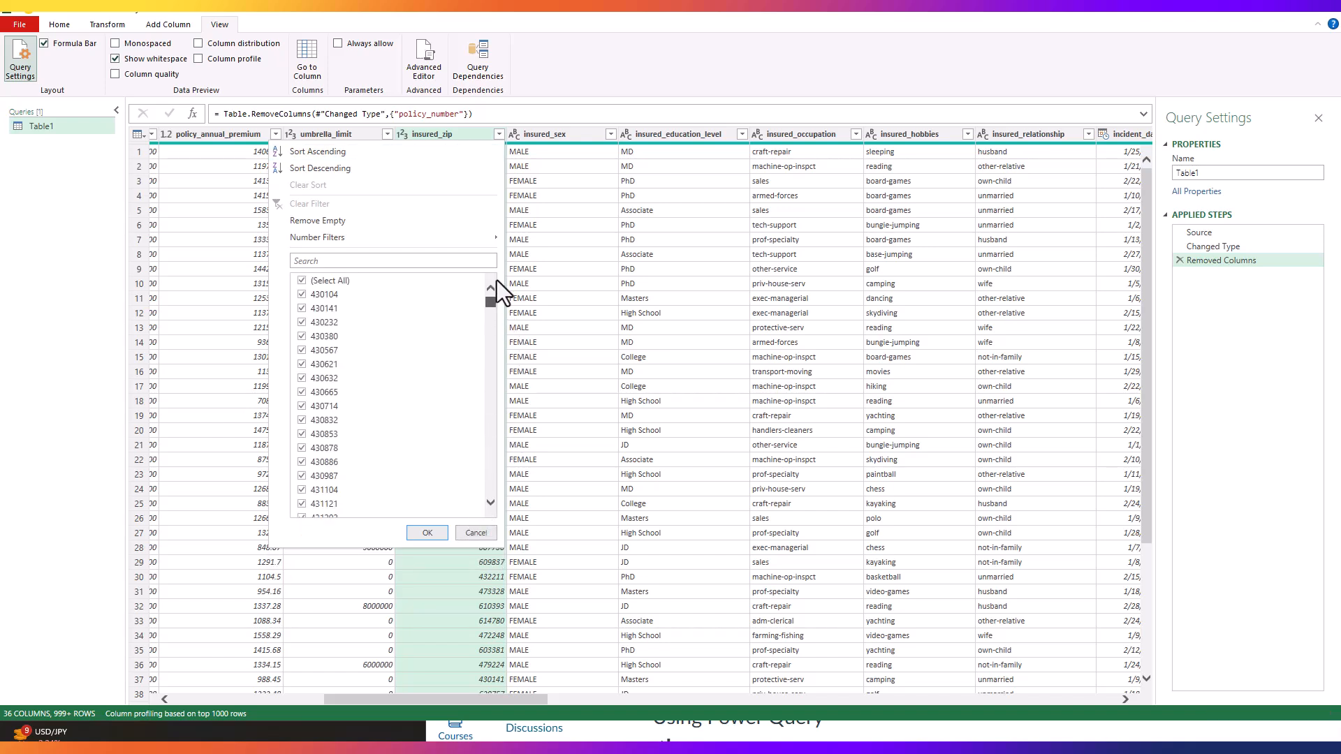
pyautogui.click(477, 535)
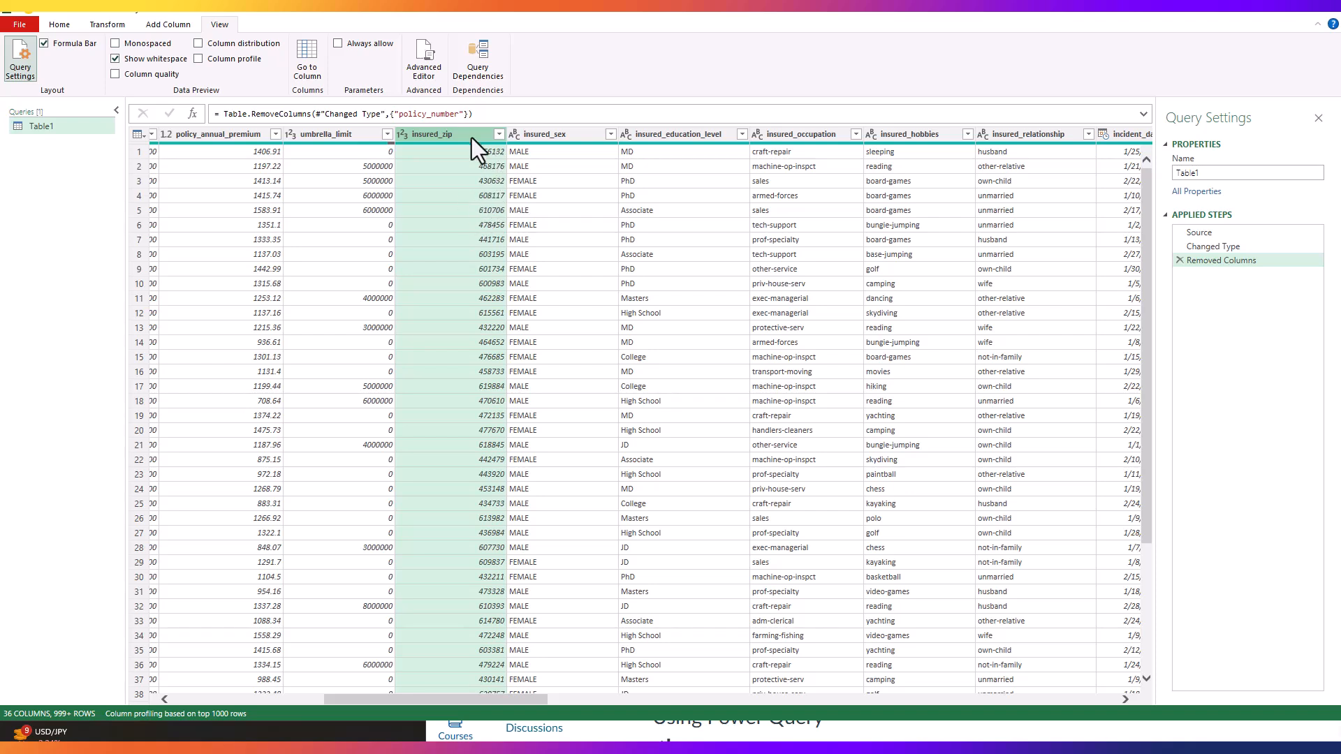
pyautogui.rightClick(444, 135)
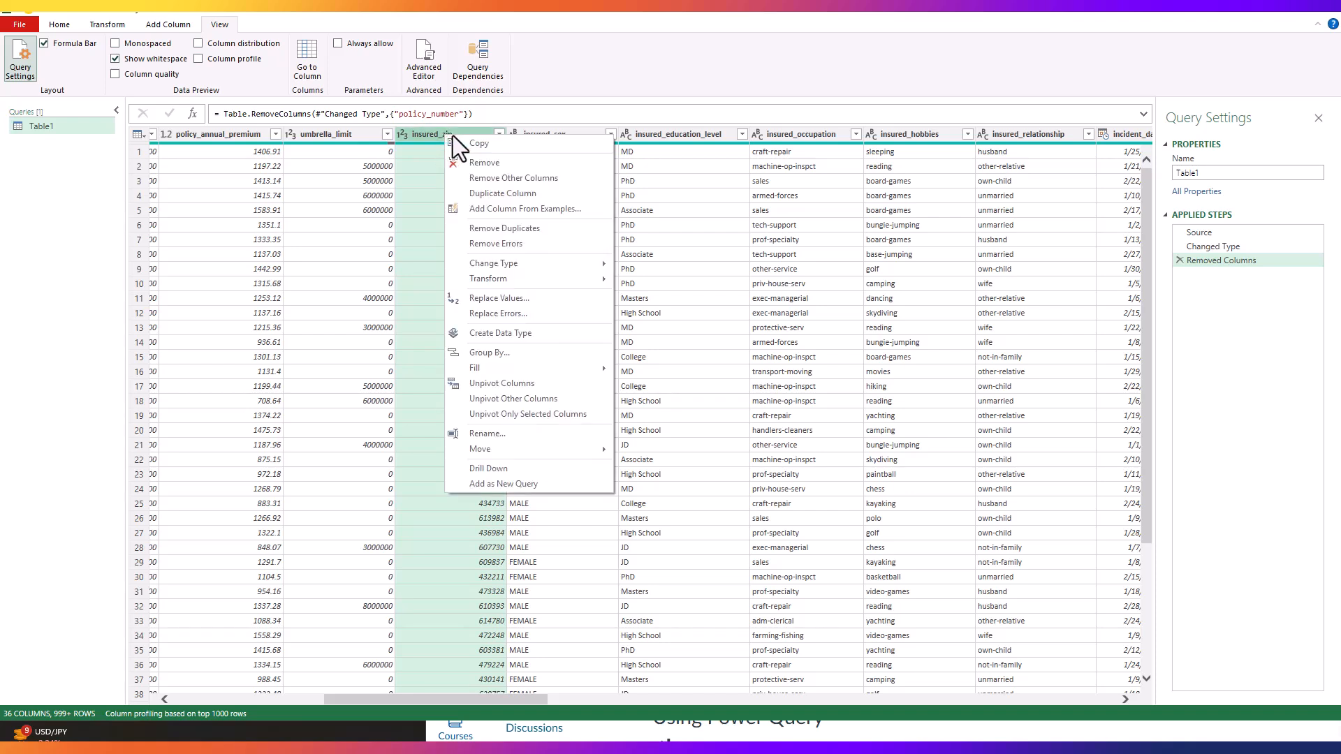
pyautogui.click(480, 164)
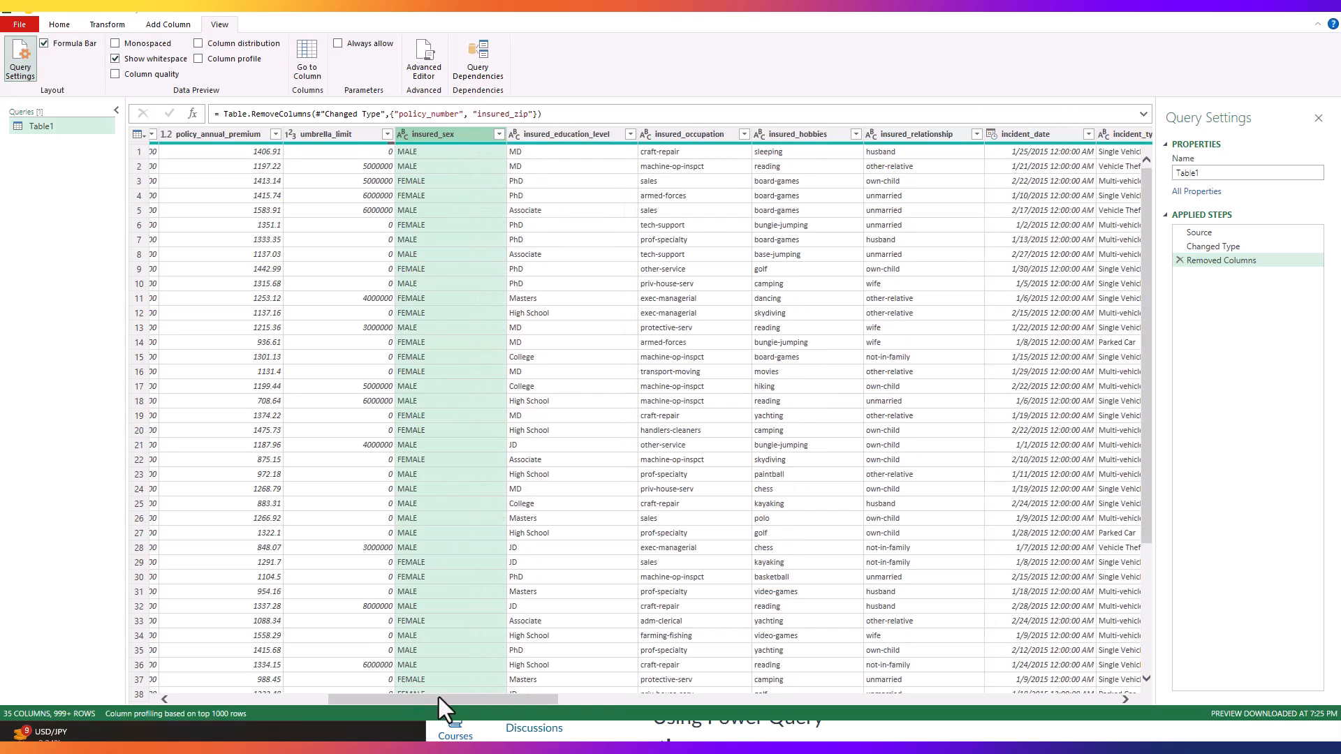
# Step: Remove the incident_location column from the query
pyautogui.moveTo(443, 704); pyautogui.dragTo(765, 746)
pyautogui.click(489, 133)
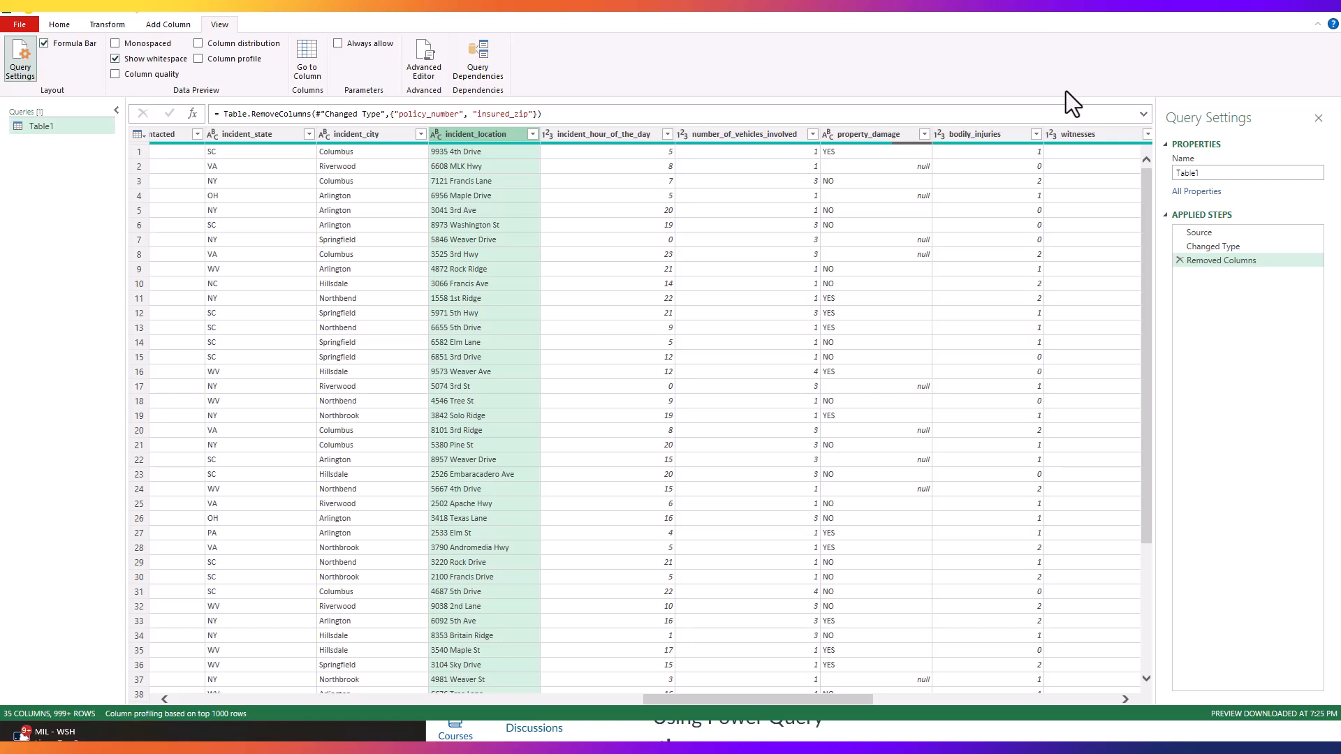
pyautogui.rightClick(465, 134)
pyautogui.click(497, 165)
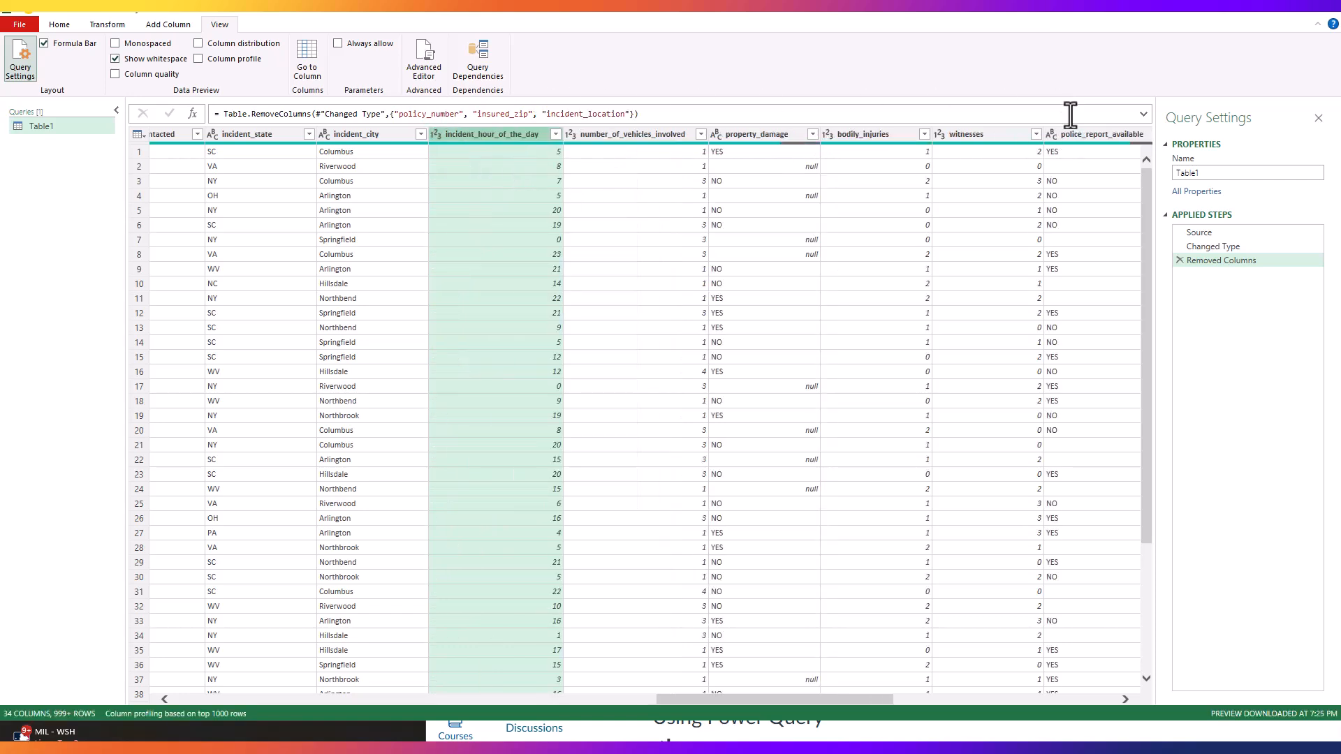
# Step: Look through the distinct auto_model values without filtering, then remove the auto_model column
pyautogui.moveTo(773, 700); pyautogui.dragTo(1030, 733)
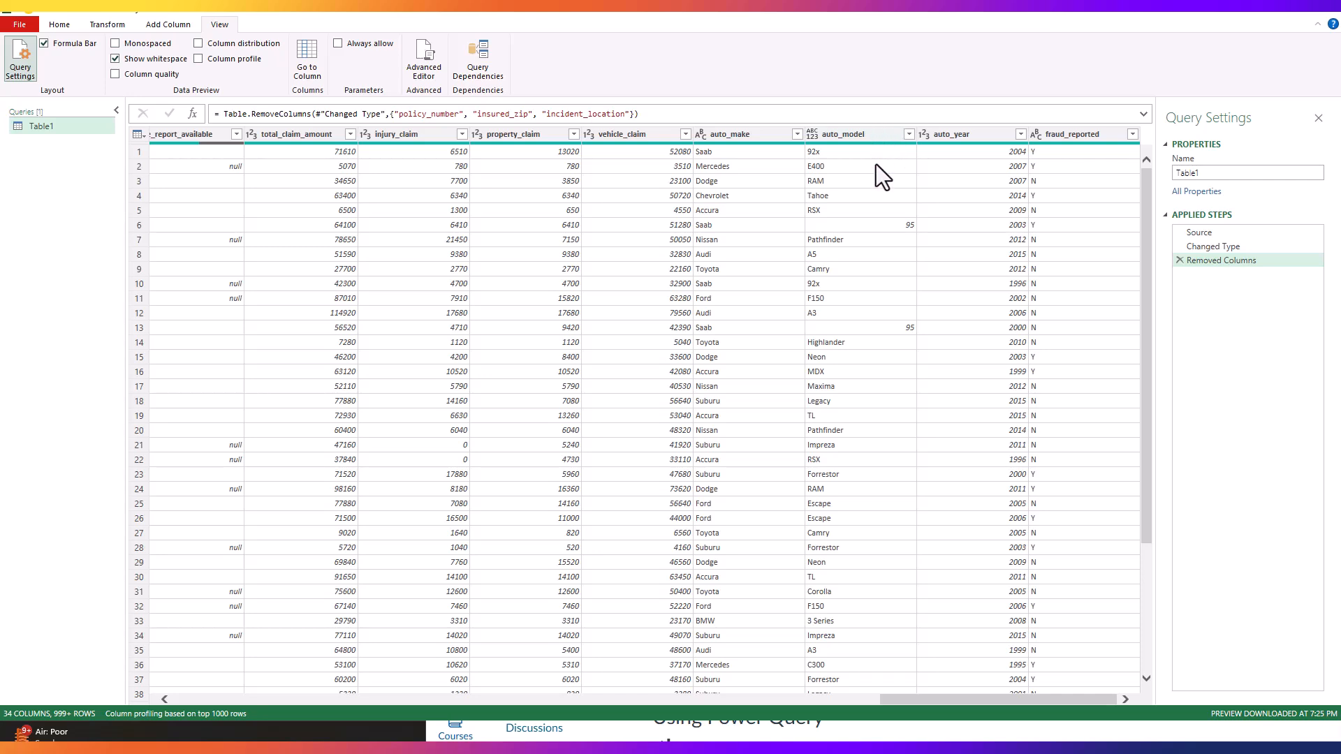
pyautogui.click(909, 134)
pyautogui.moveTo(902, 324); pyautogui.dragTo(899, 477)
pyautogui.moveTo(895, 356); pyautogui.dragTo(920, 325)
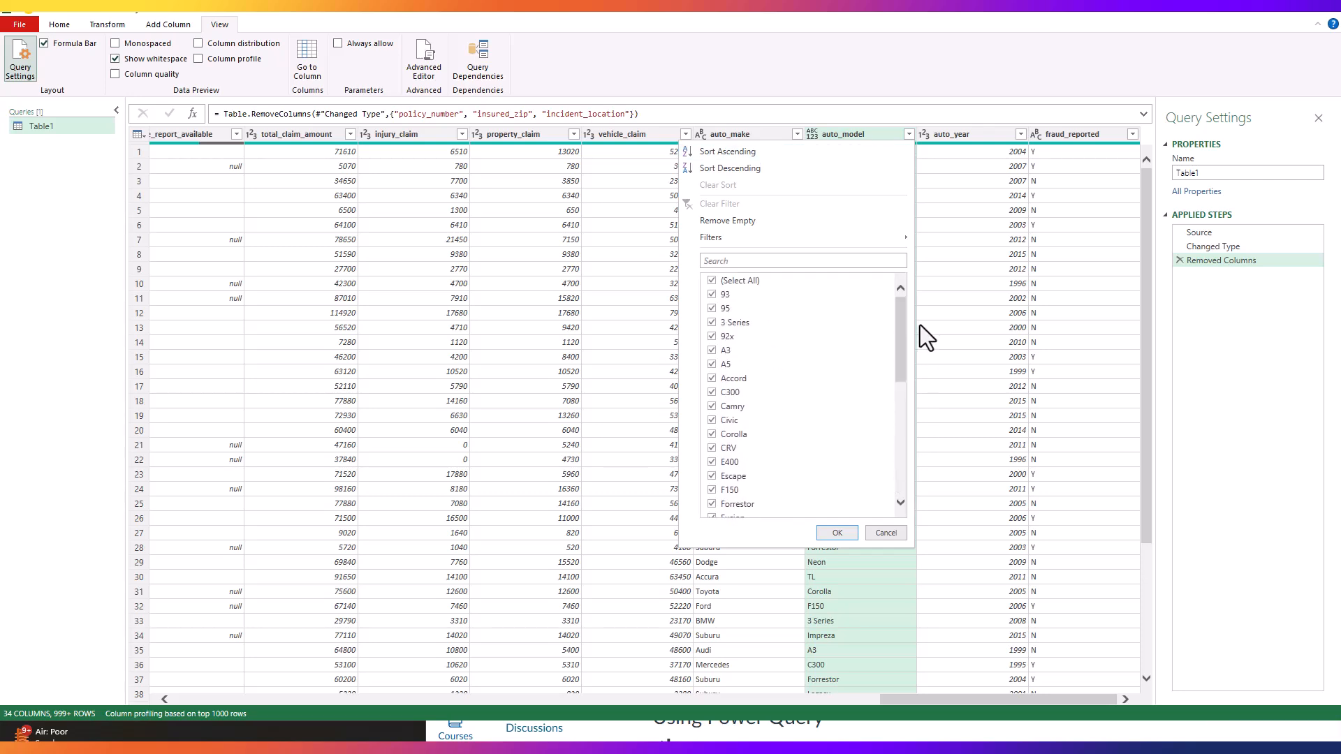
pyautogui.click(886, 533)
pyautogui.rightClick(856, 134)
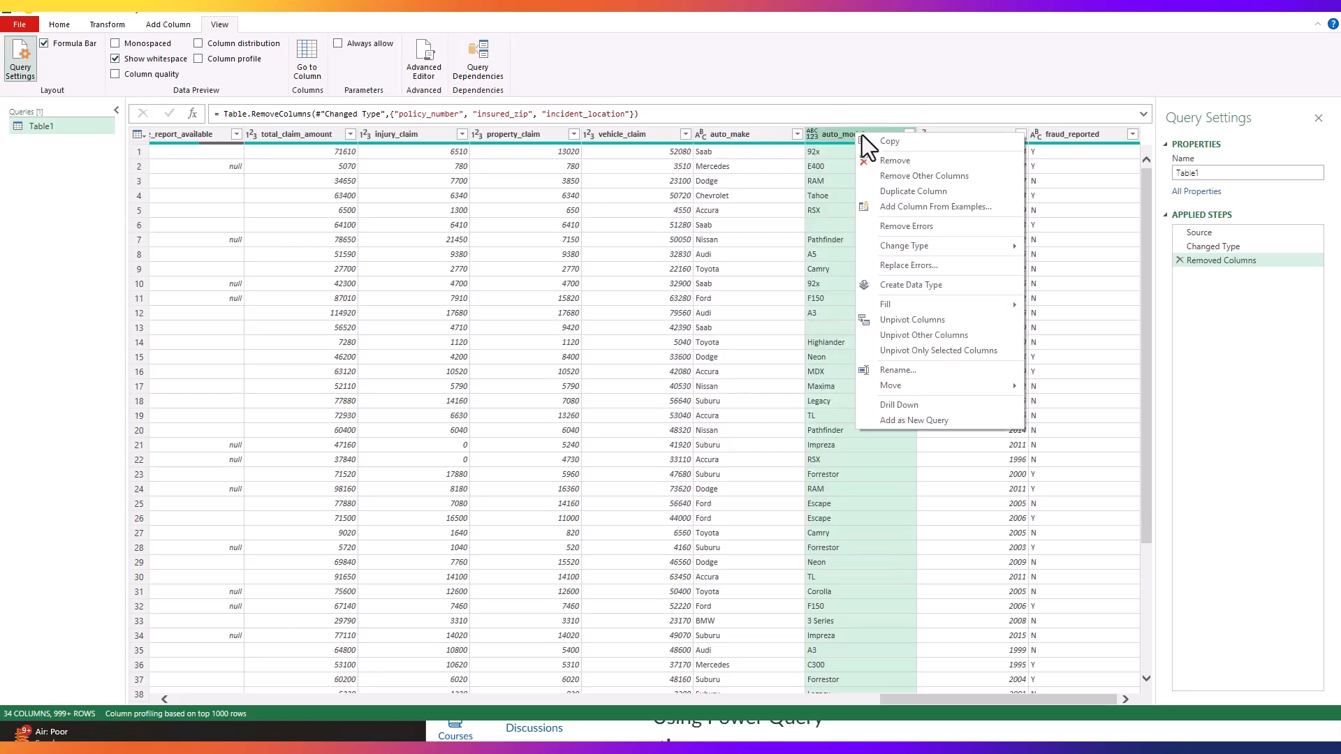
pyautogui.click(903, 159)
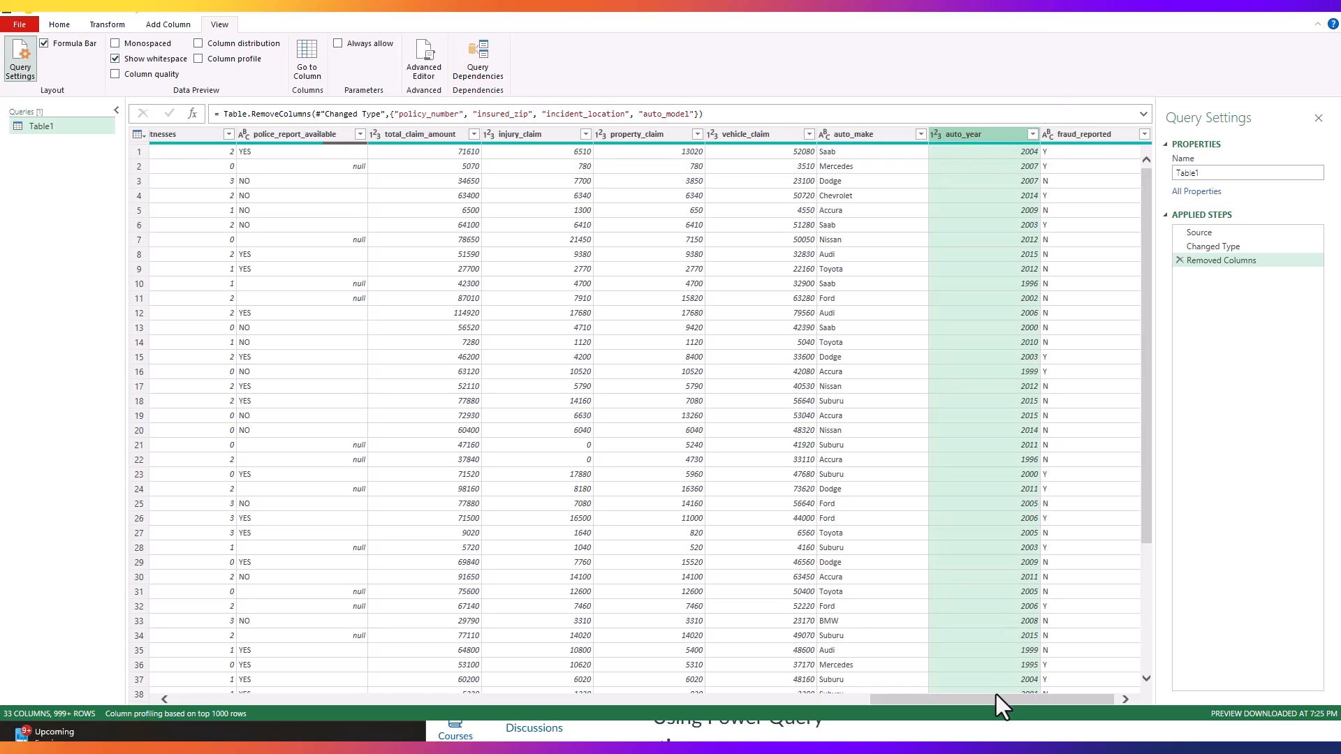
# Step: Review the complete lists of distinct values in the insured_occupation and insured_hobbies columns without applying a filter
pyautogui.moveTo(997, 703); pyautogui.dragTo(767, 696)
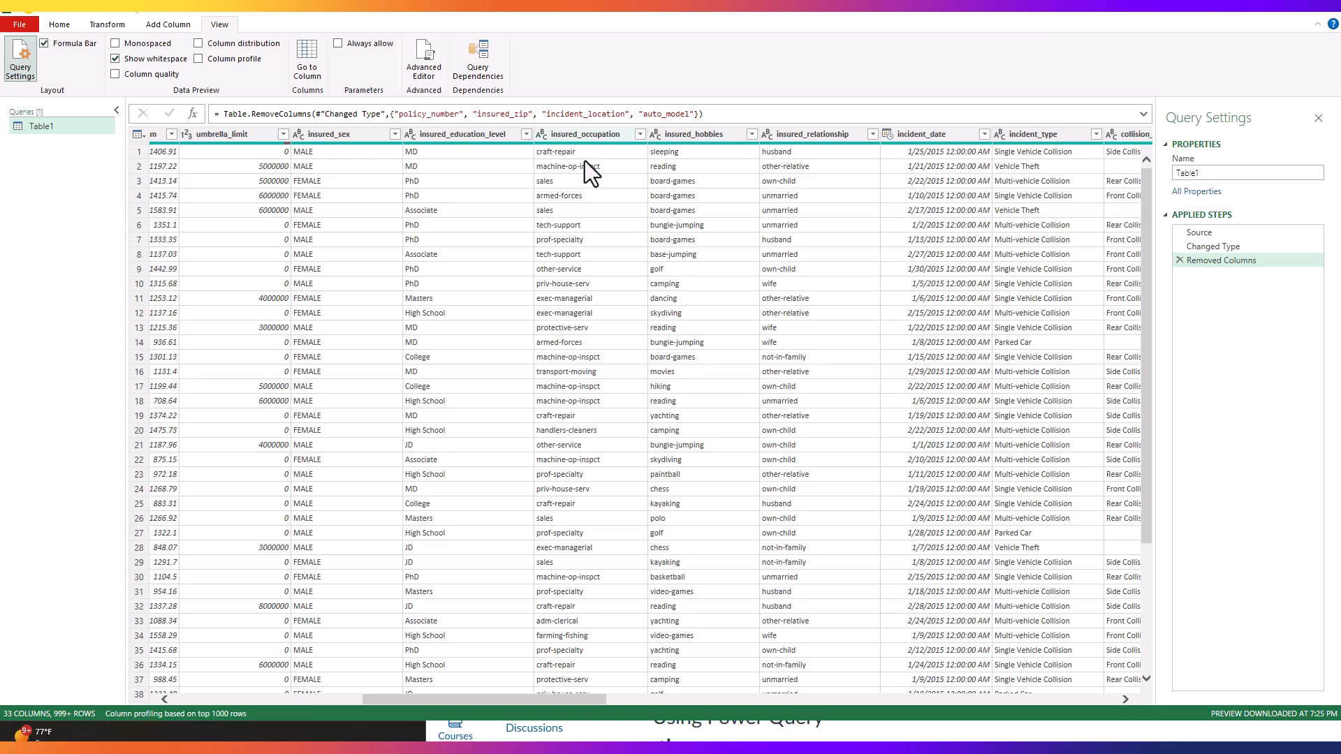
pyautogui.click(639, 134)
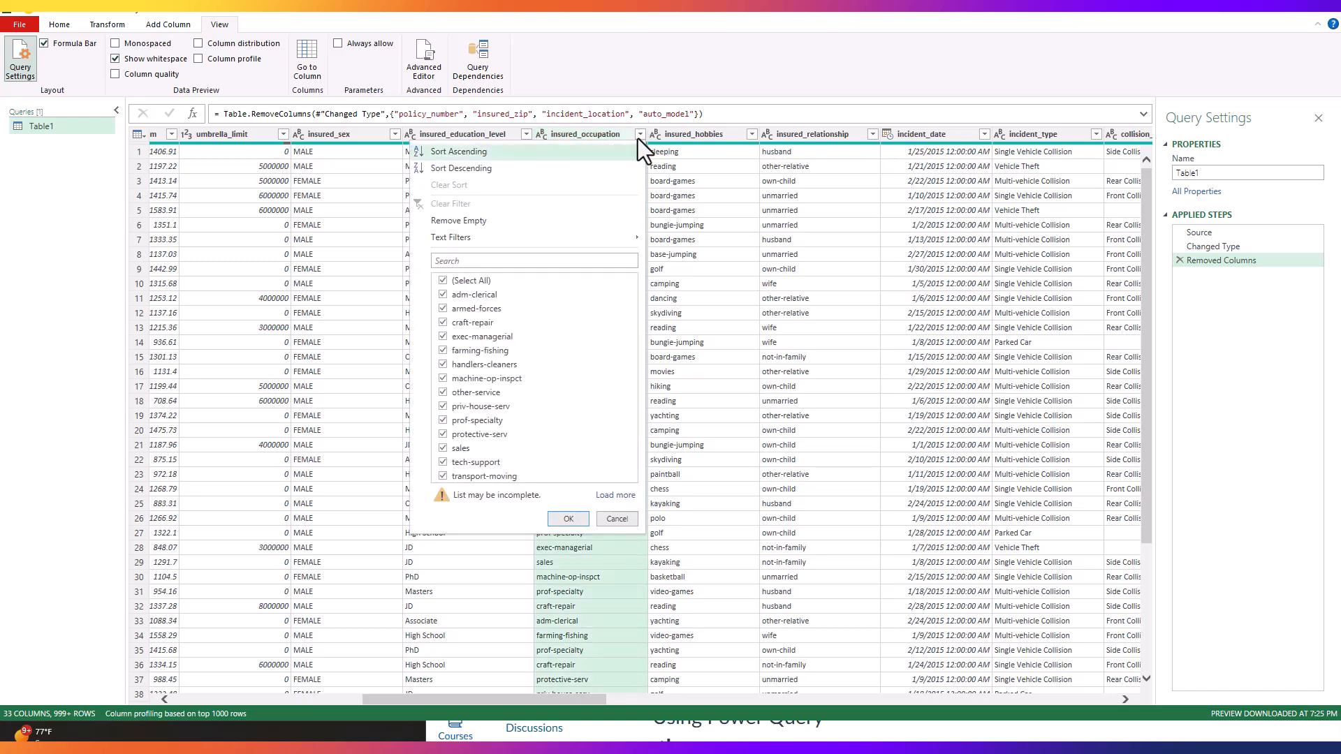
pyautogui.click(613, 496)
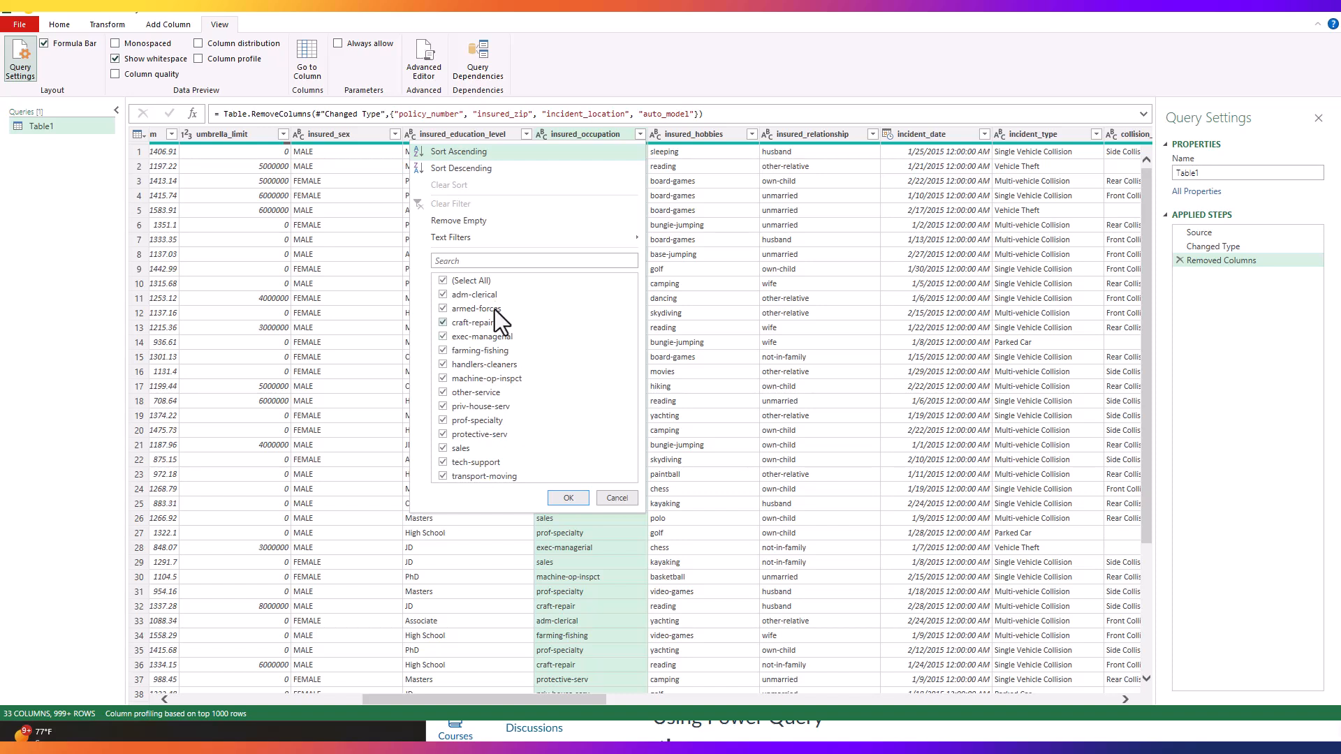
pyautogui.click(607, 498)
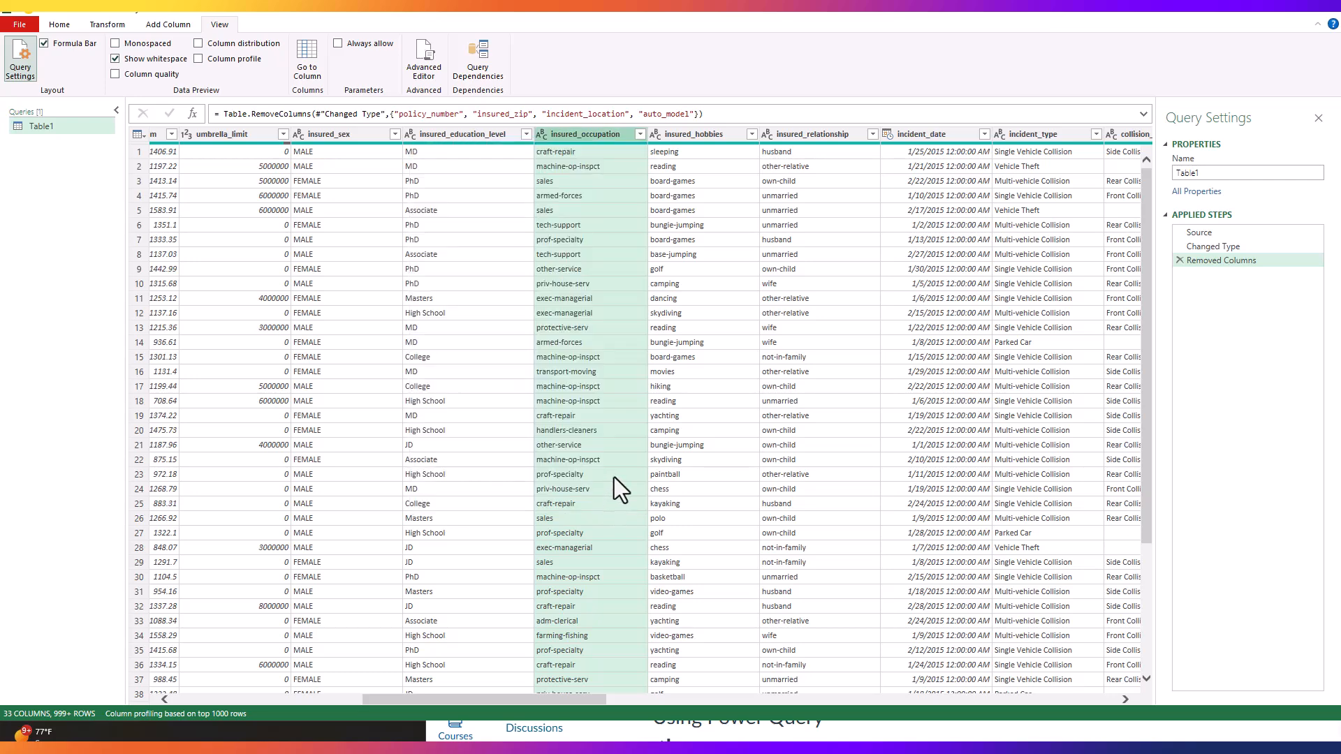
pyautogui.click(752, 135)
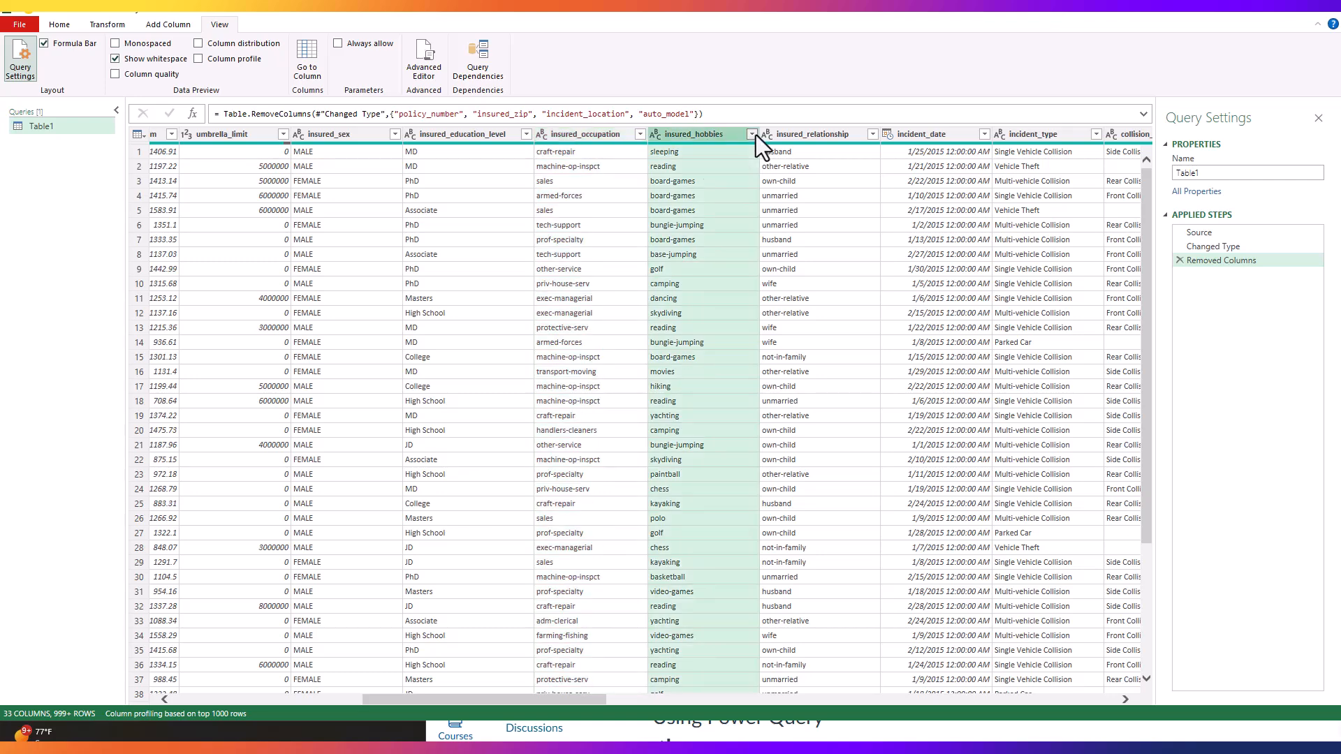
pyautogui.click(726, 537)
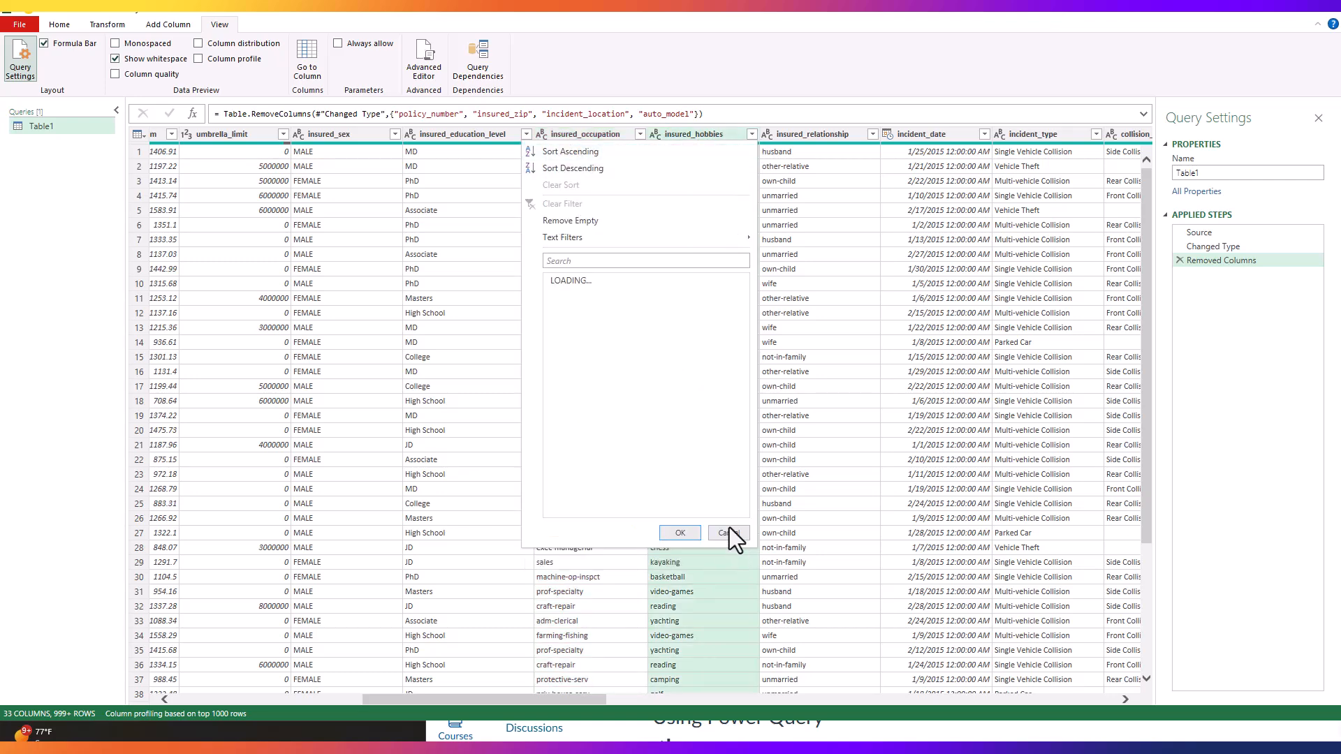
pyautogui.moveTo(748, 387)
pyautogui.mouseDown()
pyautogui.moveTo(753, 458)
pyautogui.moveTo(749, 363)
pyautogui.mouseUp()
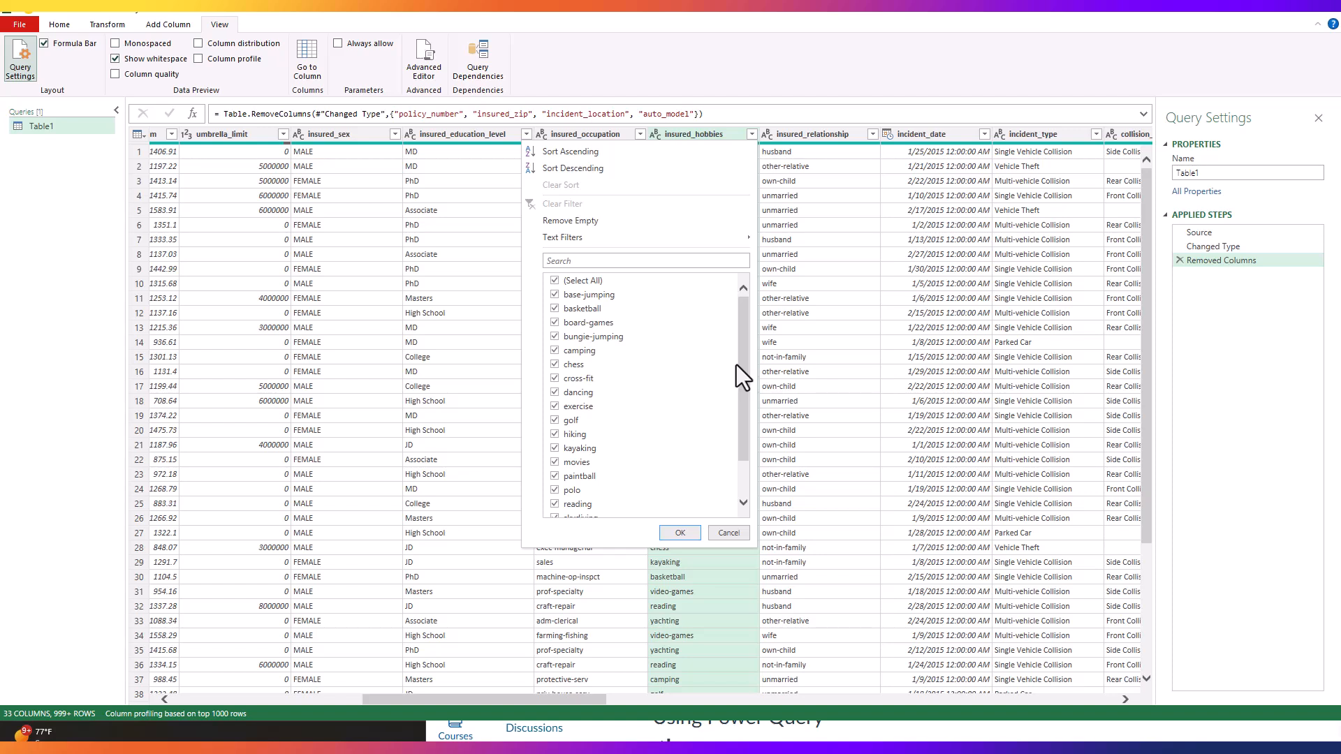
pyautogui.click(727, 532)
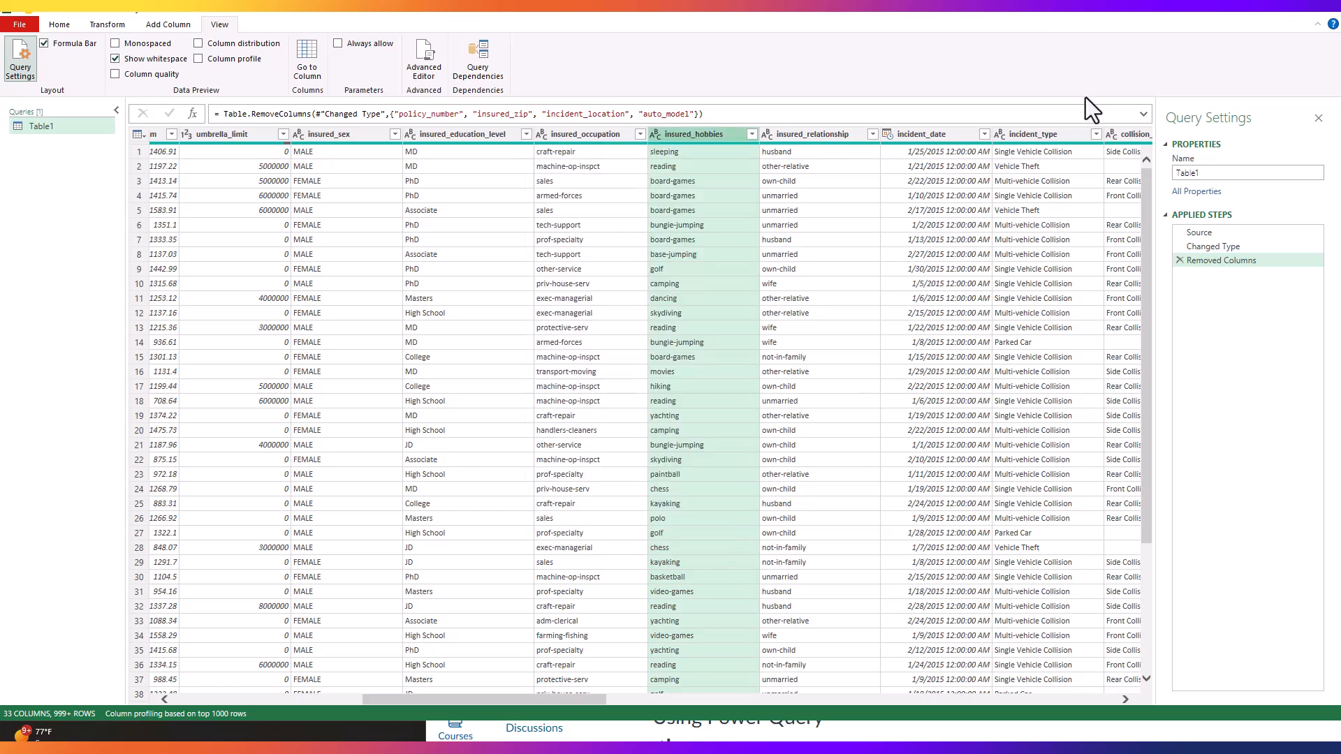
pyautogui.click(927, 138)
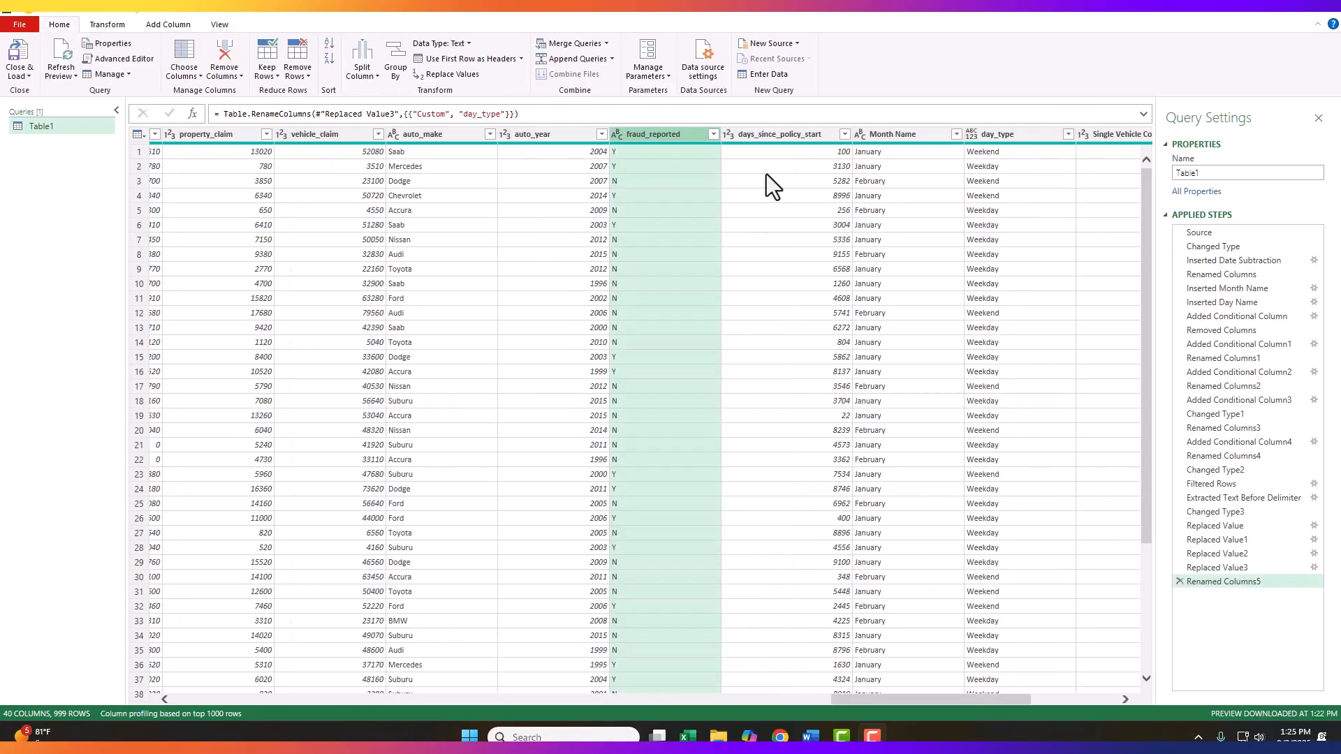
pyautogui.click(769, 166)
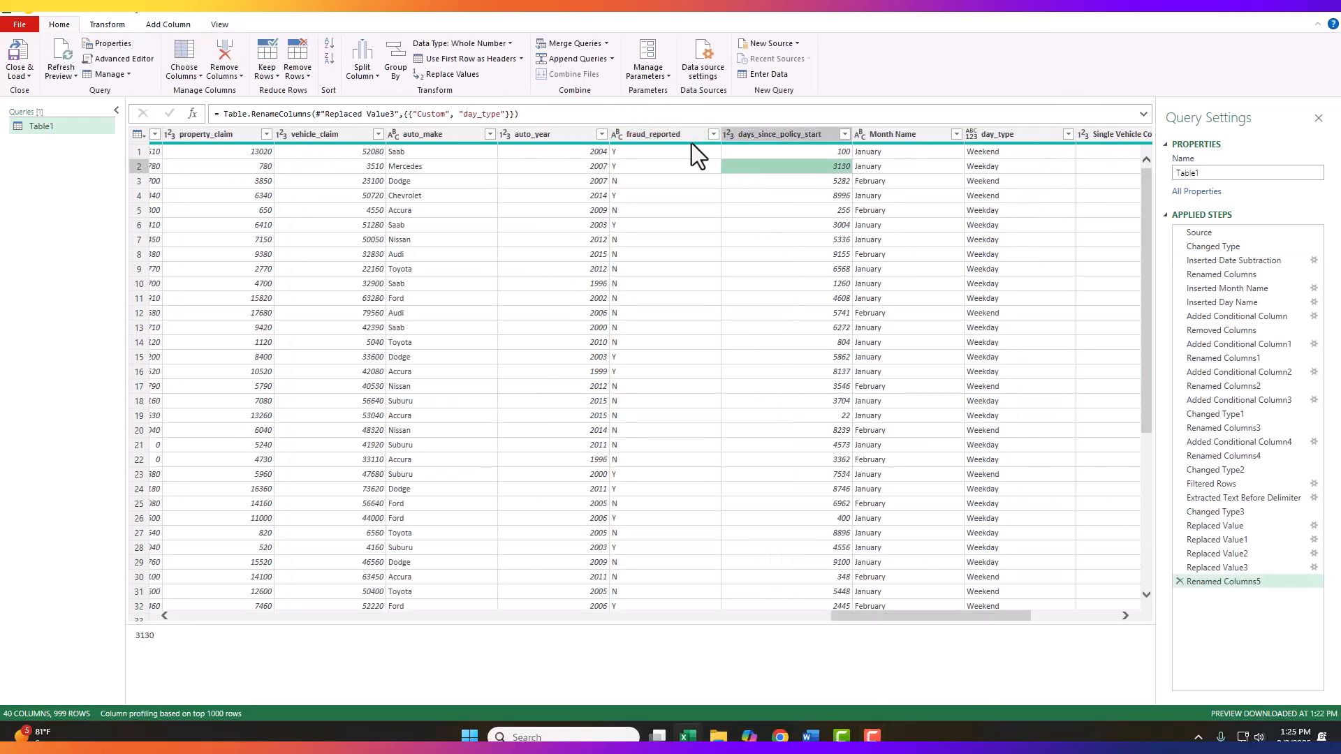
pyautogui.click(683, 133)
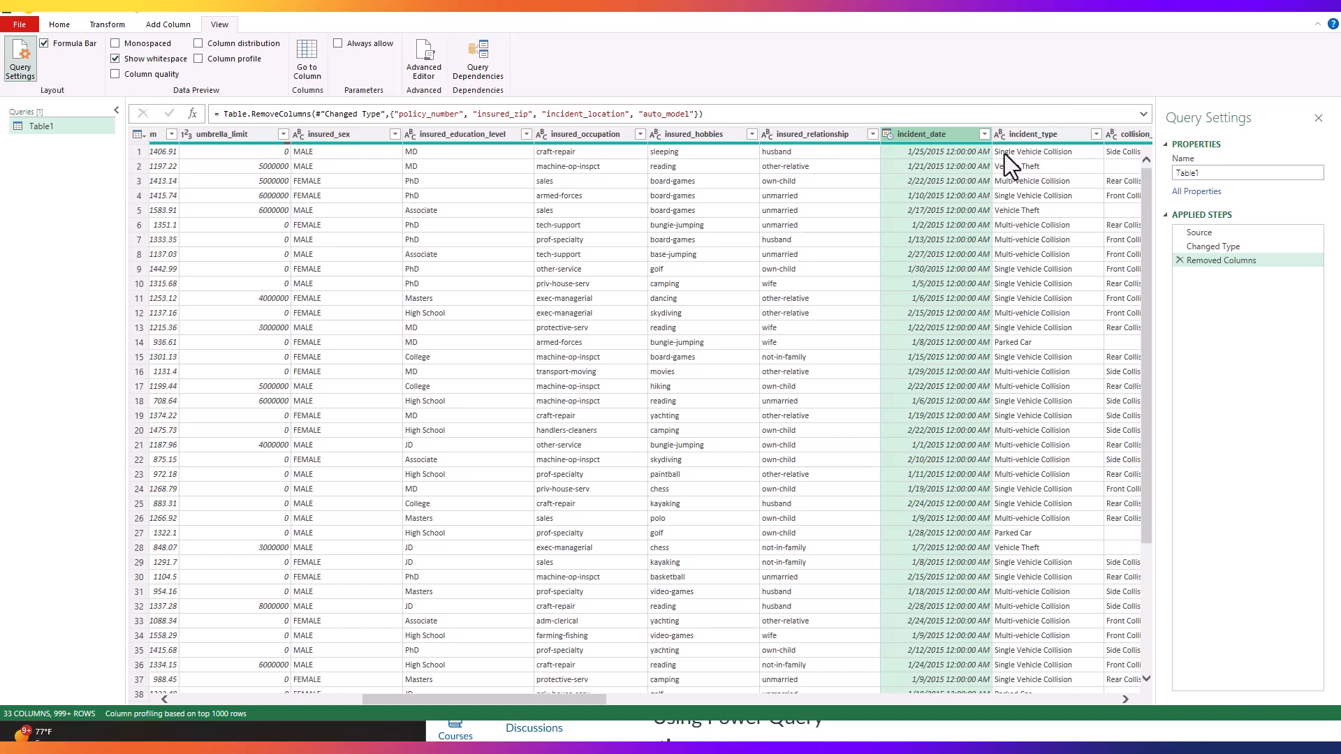
# Step: Add a new column that extracts the name of the day from incident_date
pyautogui.doubleClick(917, 137)
pyautogui.press('Escape')
pyautogui.click(159, 25)
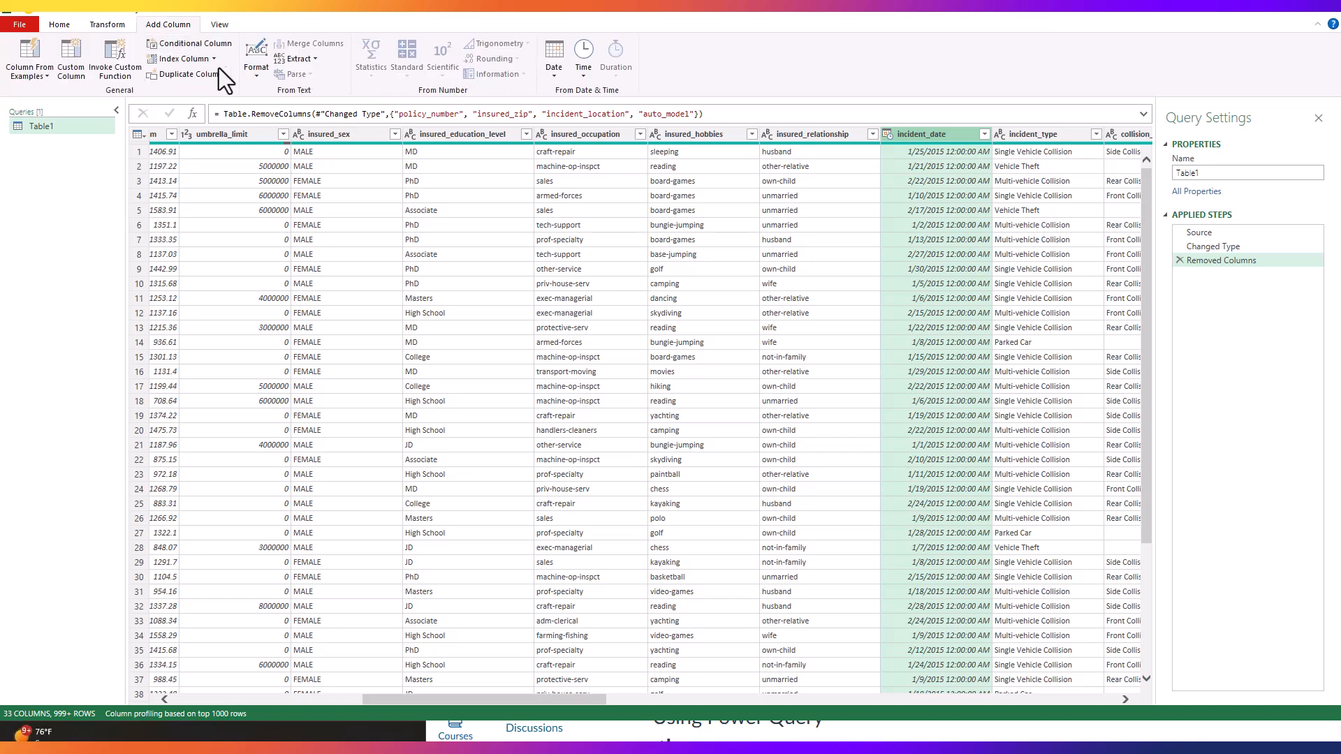
pyautogui.click(555, 70)
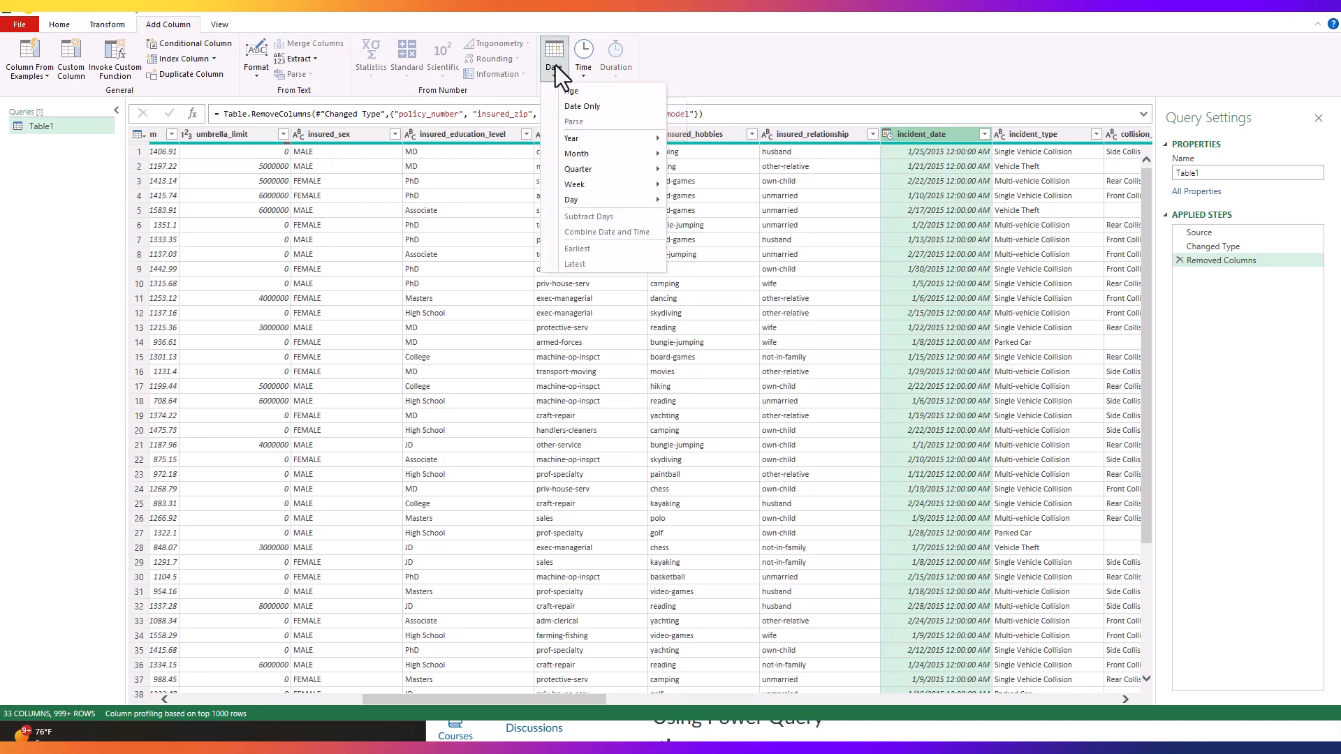
pyautogui.moveTo(585, 198)
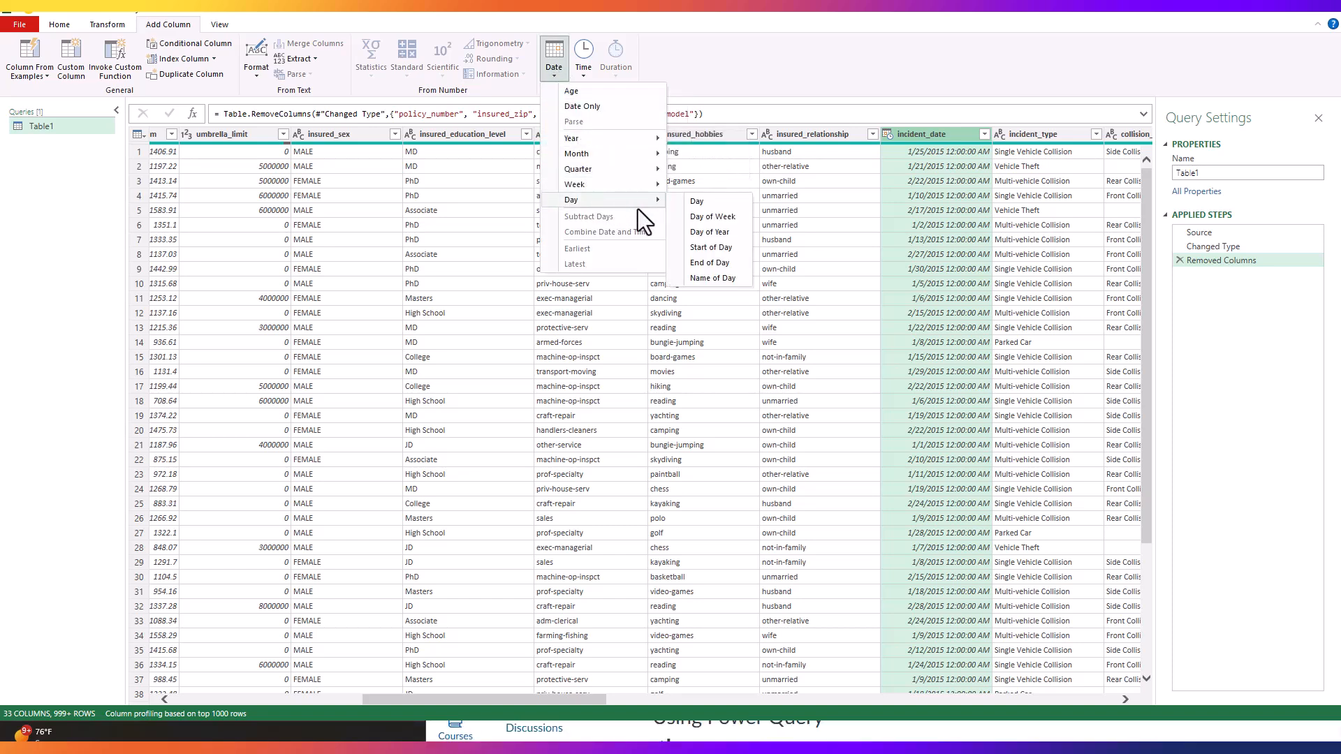
pyautogui.click(706, 278)
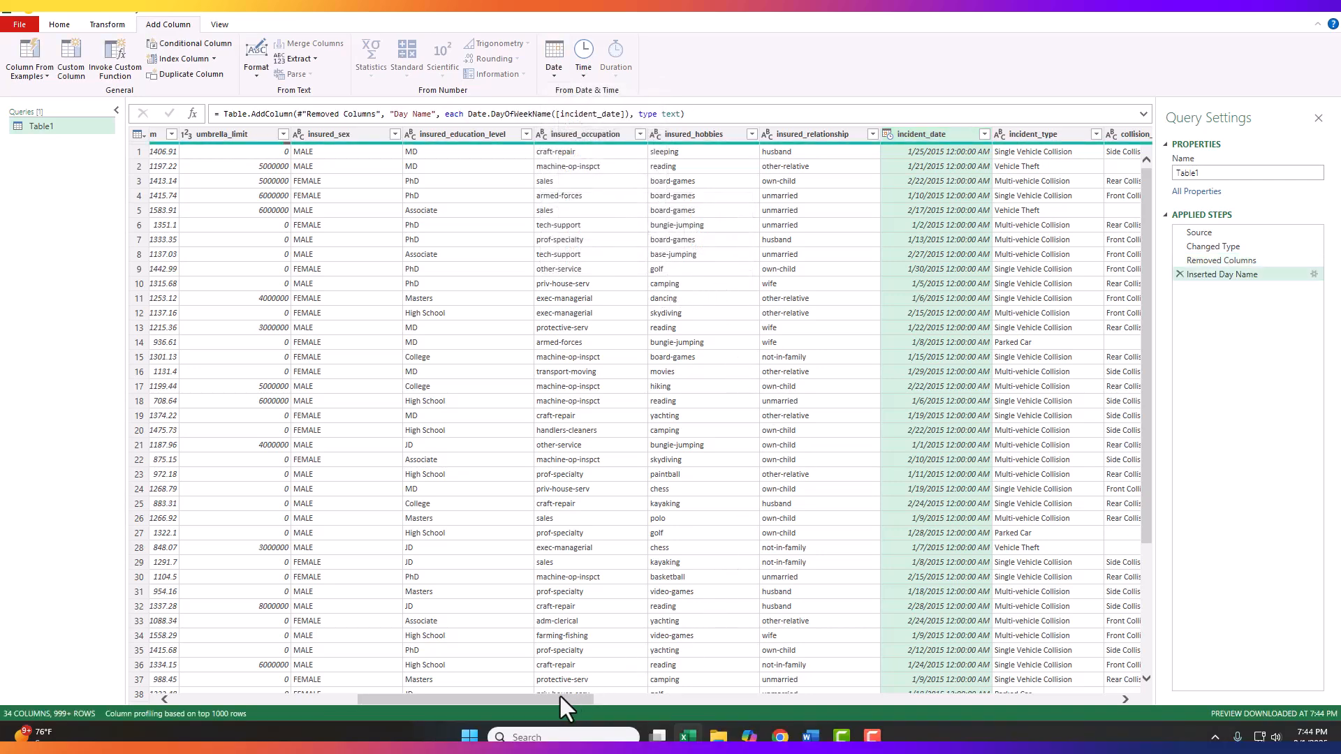
# Step: Start a conditional column and name it day_type
pyautogui.moveTo(544, 702); pyautogui.dragTo(1131, 719)
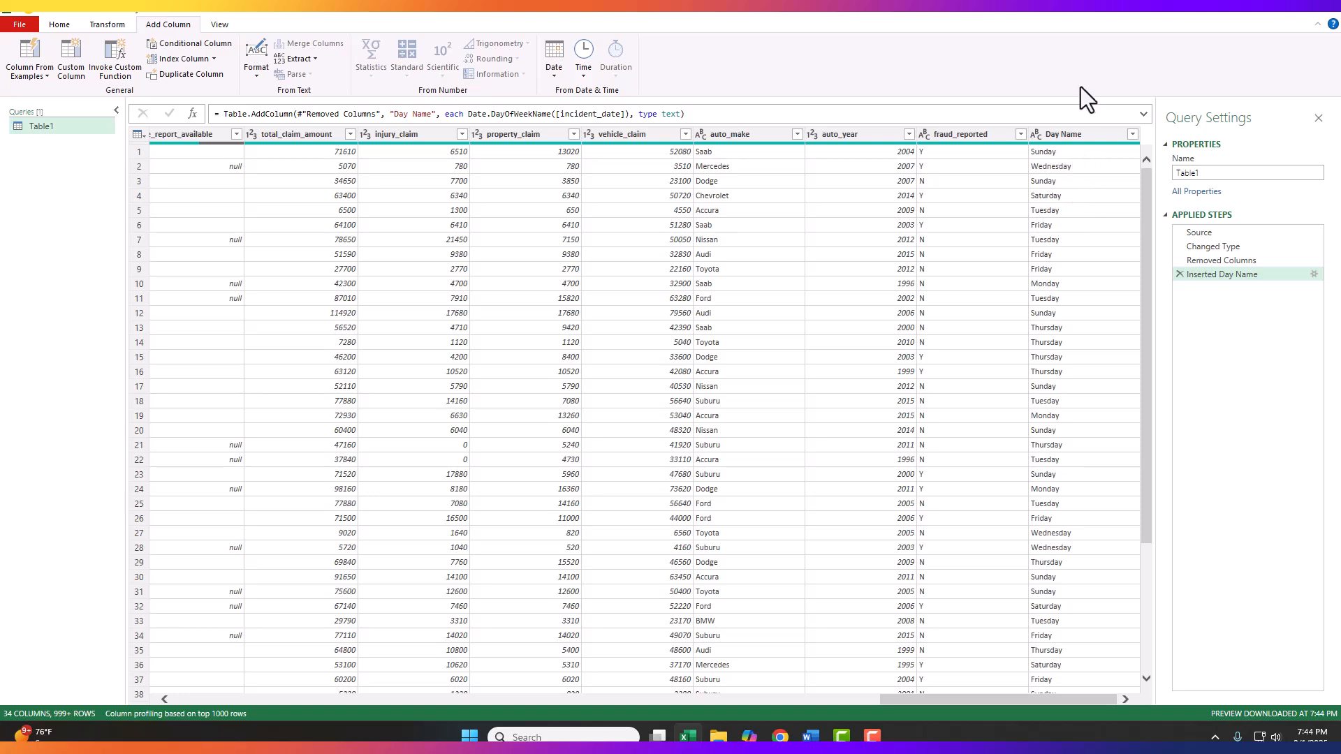
pyautogui.click(1063, 136)
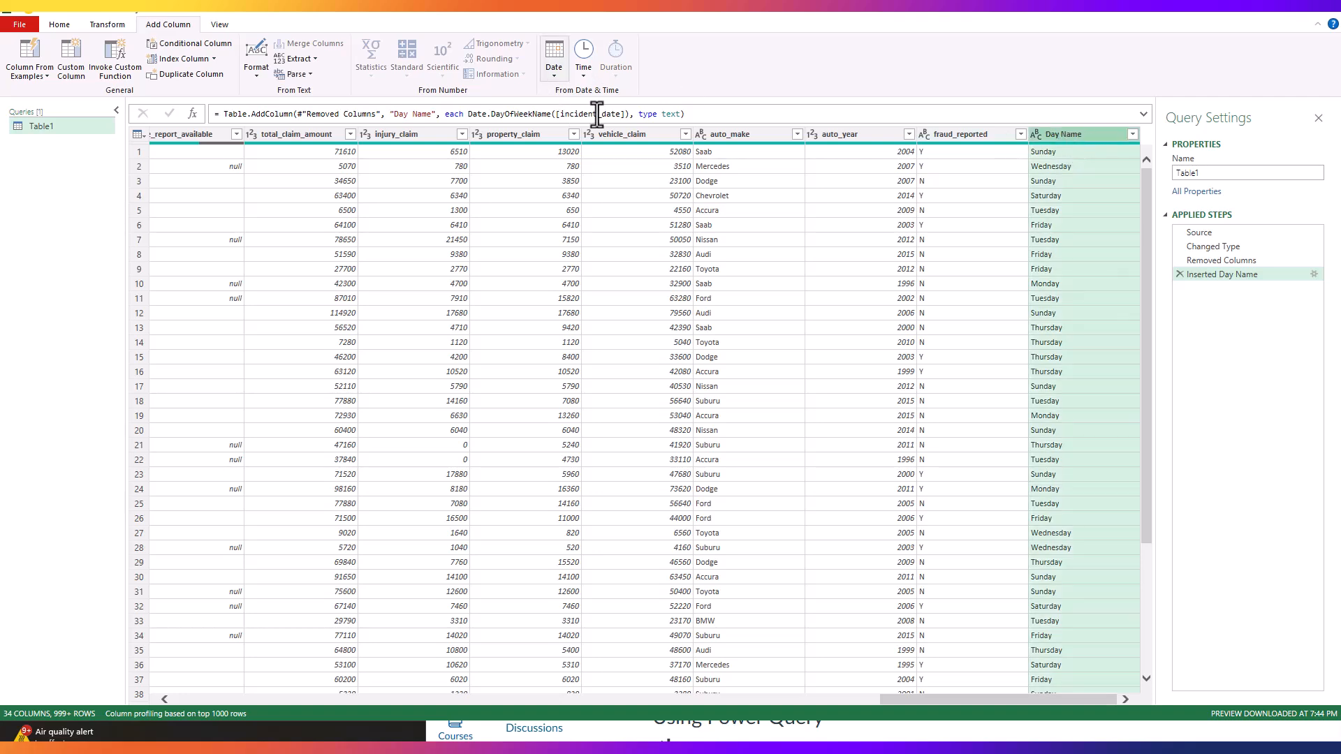
pyautogui.click(193, 45)
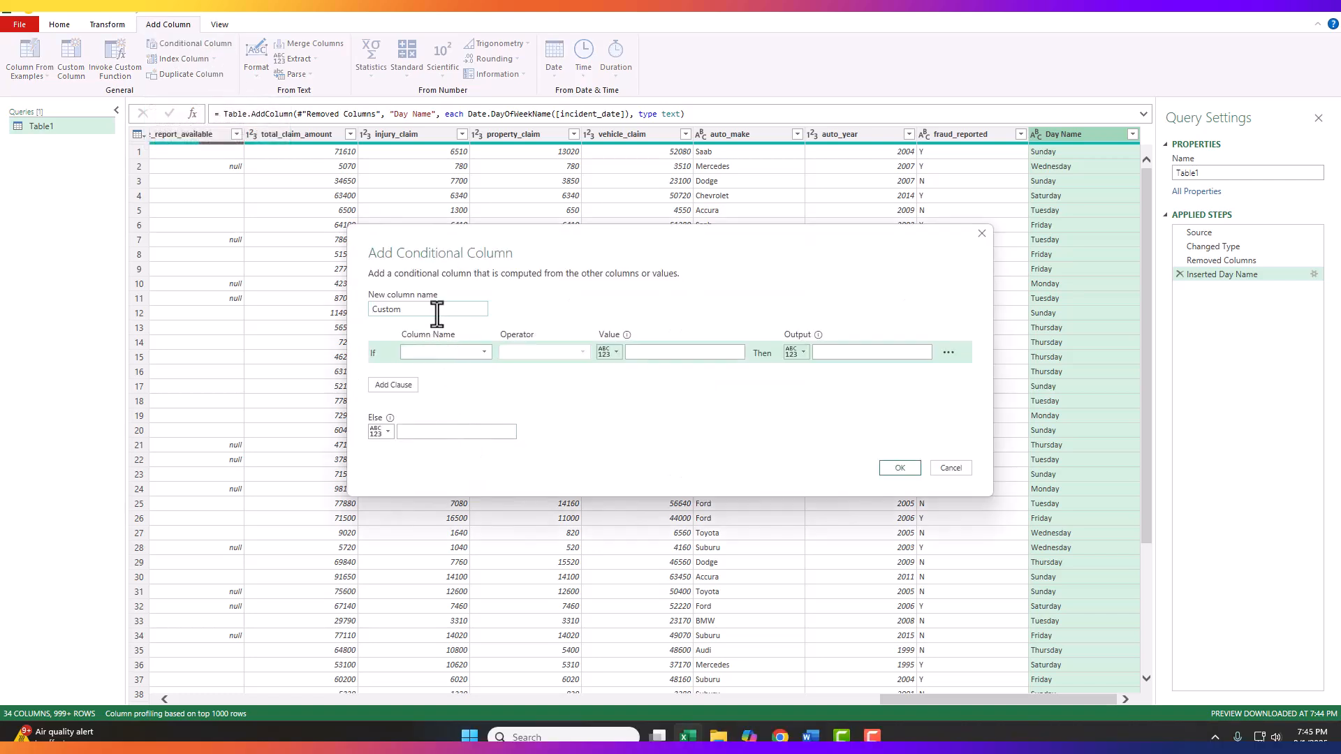
pyautogui.moveTo(433, 309); pyautogui.dragTo(355, 309)
pyautogui.click(1043, 106)
pyautogui.doubleClick(400, 309)
pyautogui.write('day_type')
# Step: Define the first day_type condition so that Day Name equal to Saturday outputs Weekend
pyautogui.click(484, 351)
pyautogui.scroll(-4, 529, 475)
pyautogui.scroll(-1, 526, 510)
pyautogui.click(436, 636)
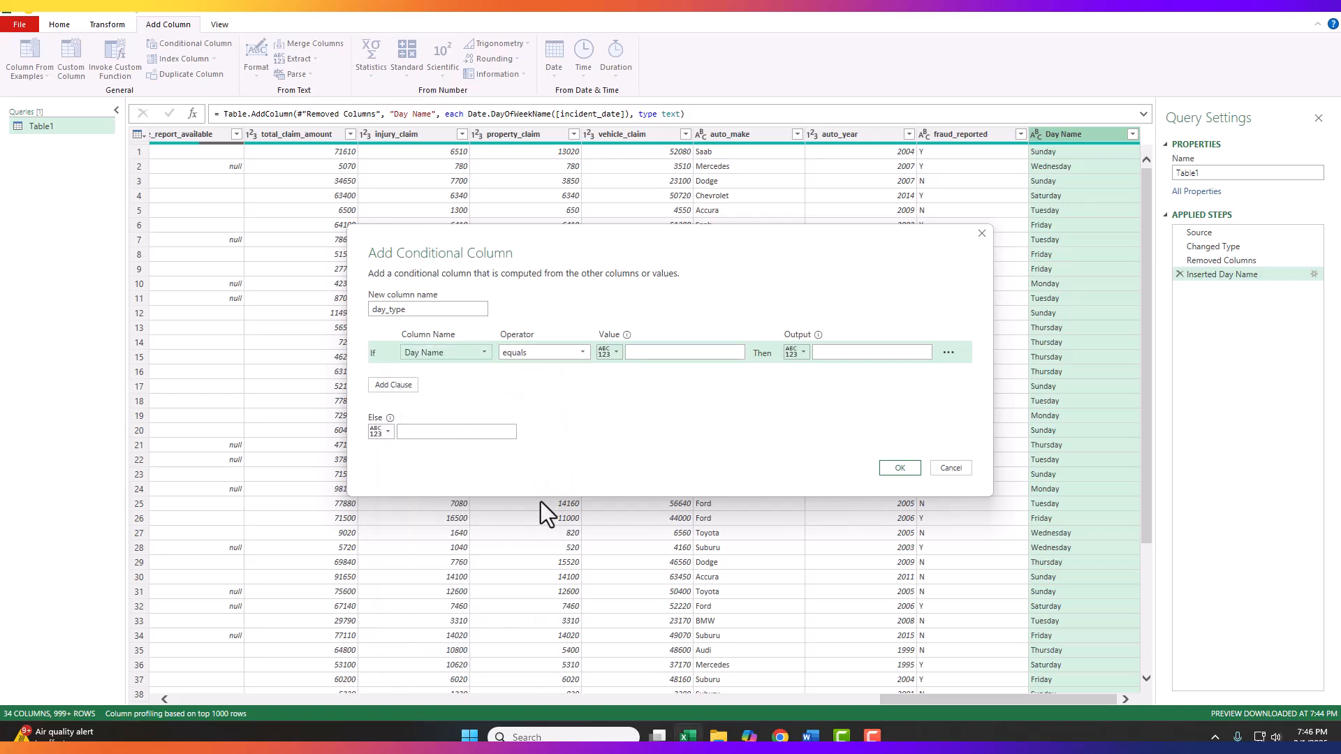
pyautogui.click(641, 353)
pyautogui.write('Saturda')
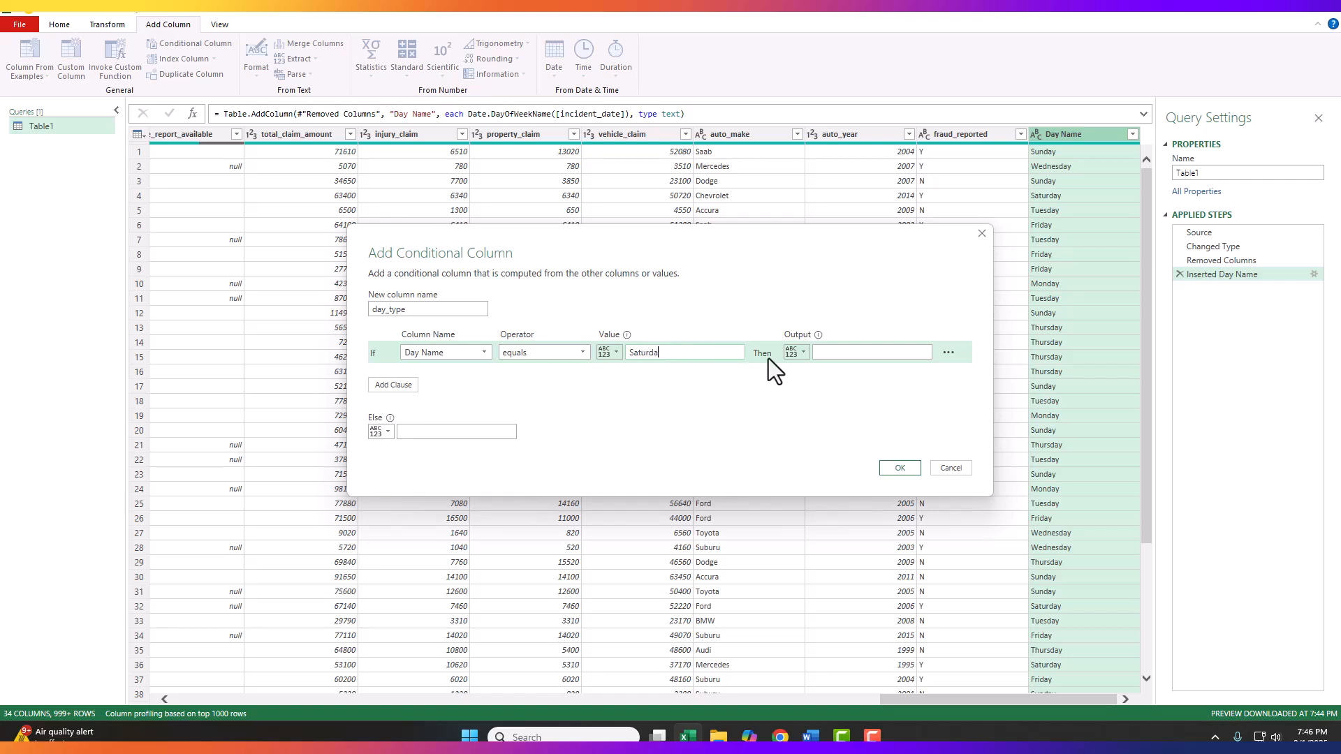
pyautogui.write('y')
pyautogui.click(829, 353)
pyautogui.write('Weekend')
# Step: Add a clause giving Weekend when Day Name equals Sunday, set the else output to Weekday, and create the column
pyautogui.click(388, 387)
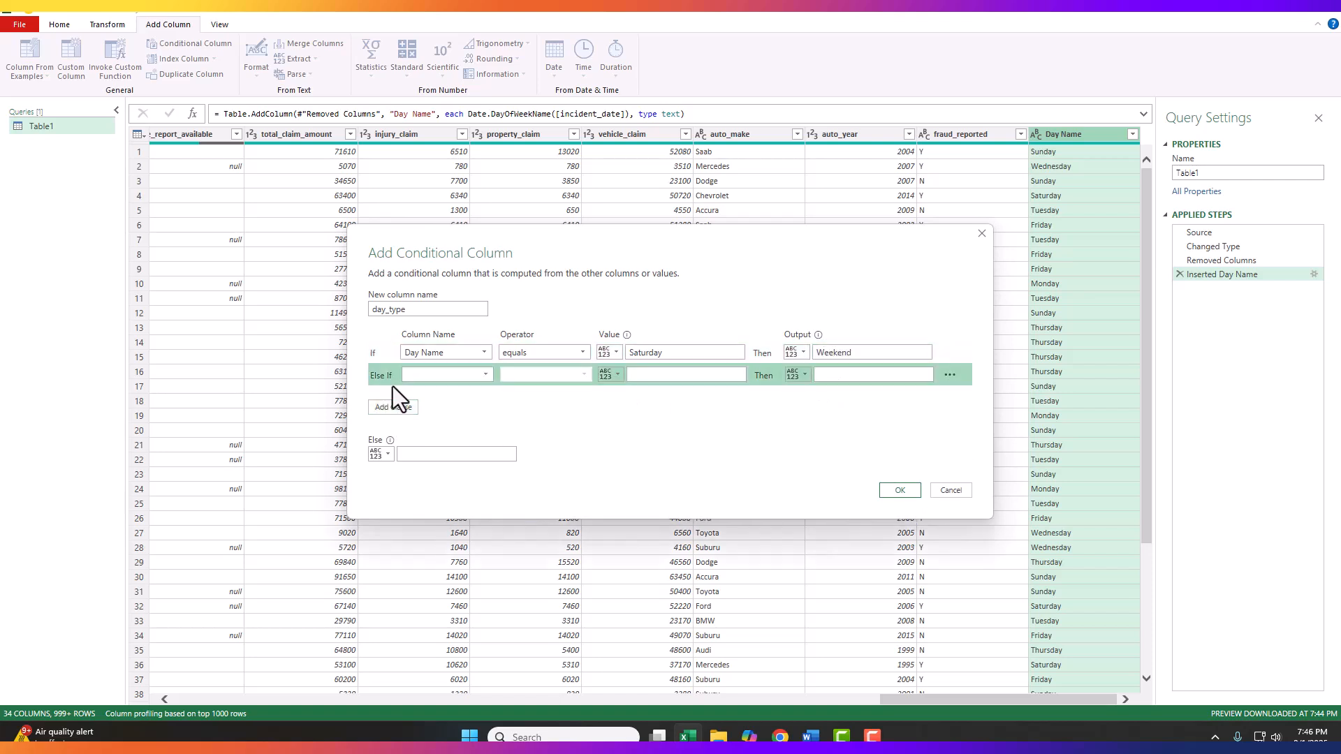
pyautogui.click(485, 374)
pyautogui.scroll(-5, 462, 539)
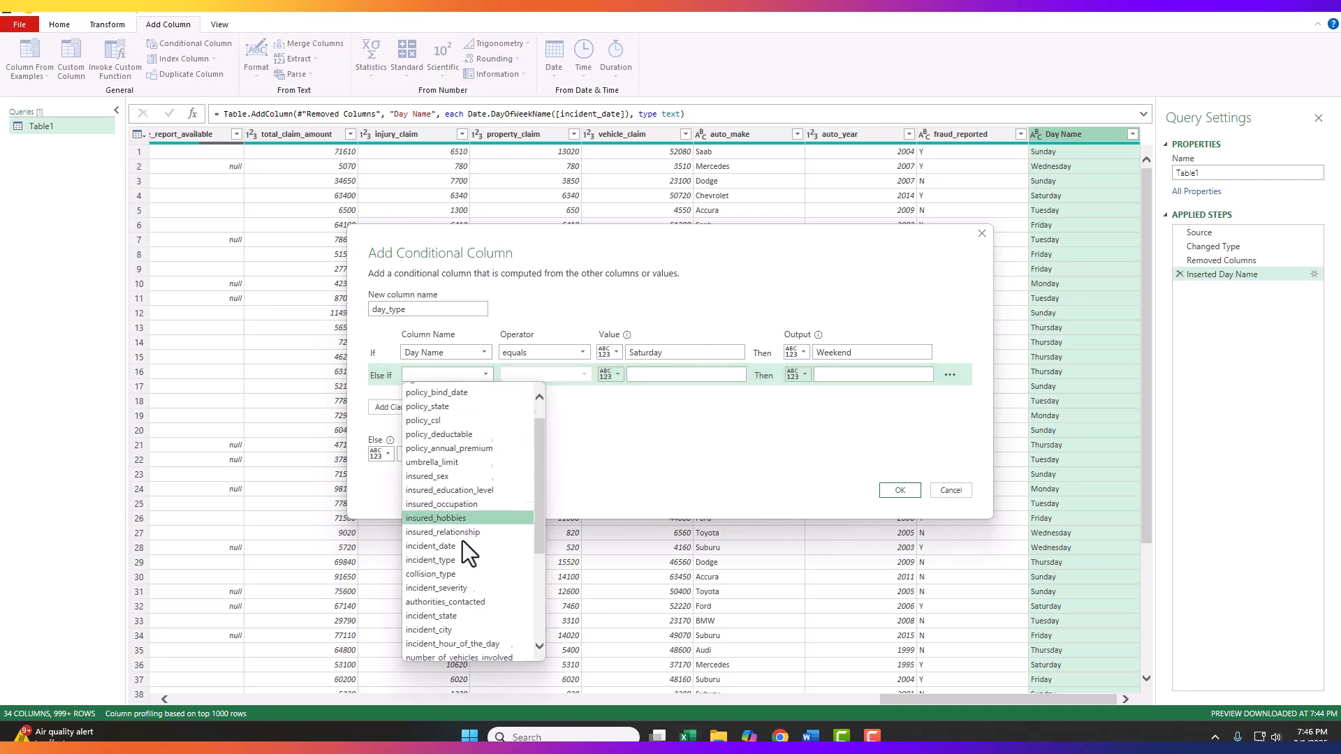
pyautogui.click(447, 655)
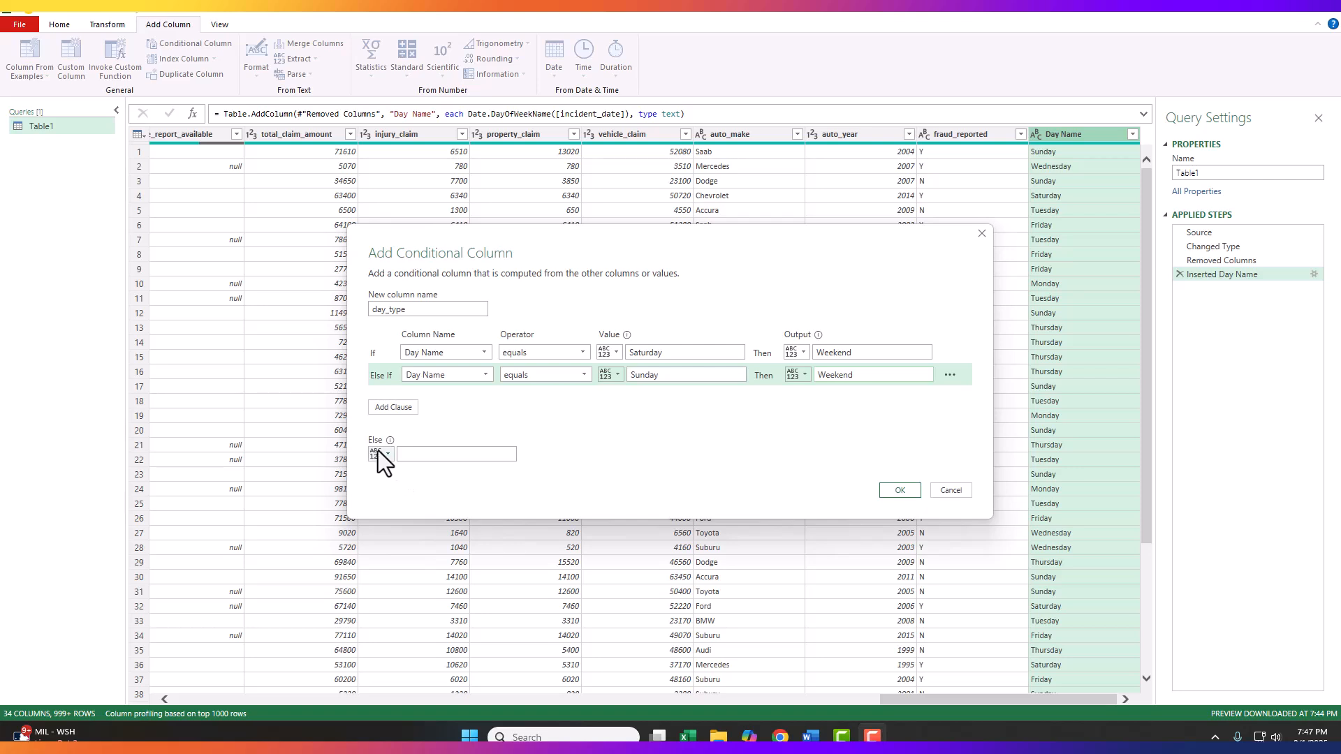
pyautogui.click(404, 456)
pyautogui.write('Weekday')
pyautogui.click(900, 490)
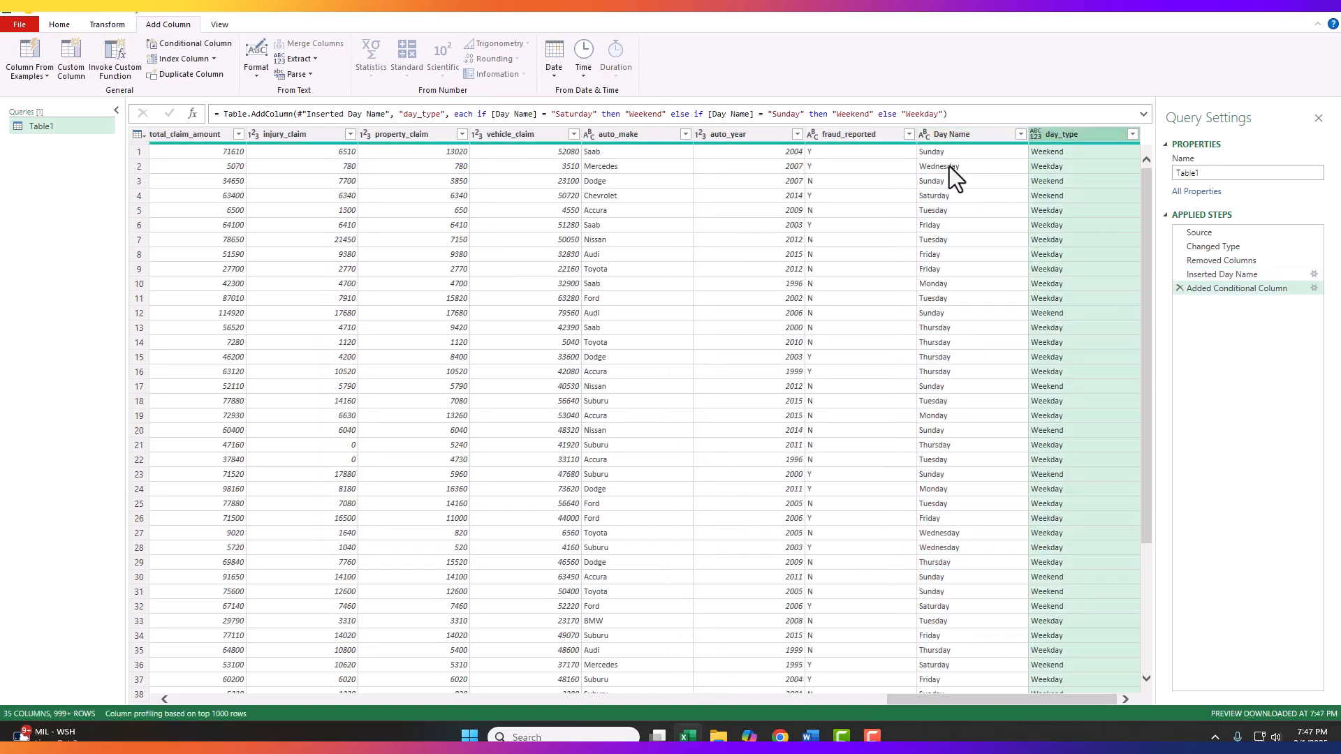
# Step: Spot-check several day_type values against Day Name, then remove the Day Name column
pyautogui.click(972, 154)
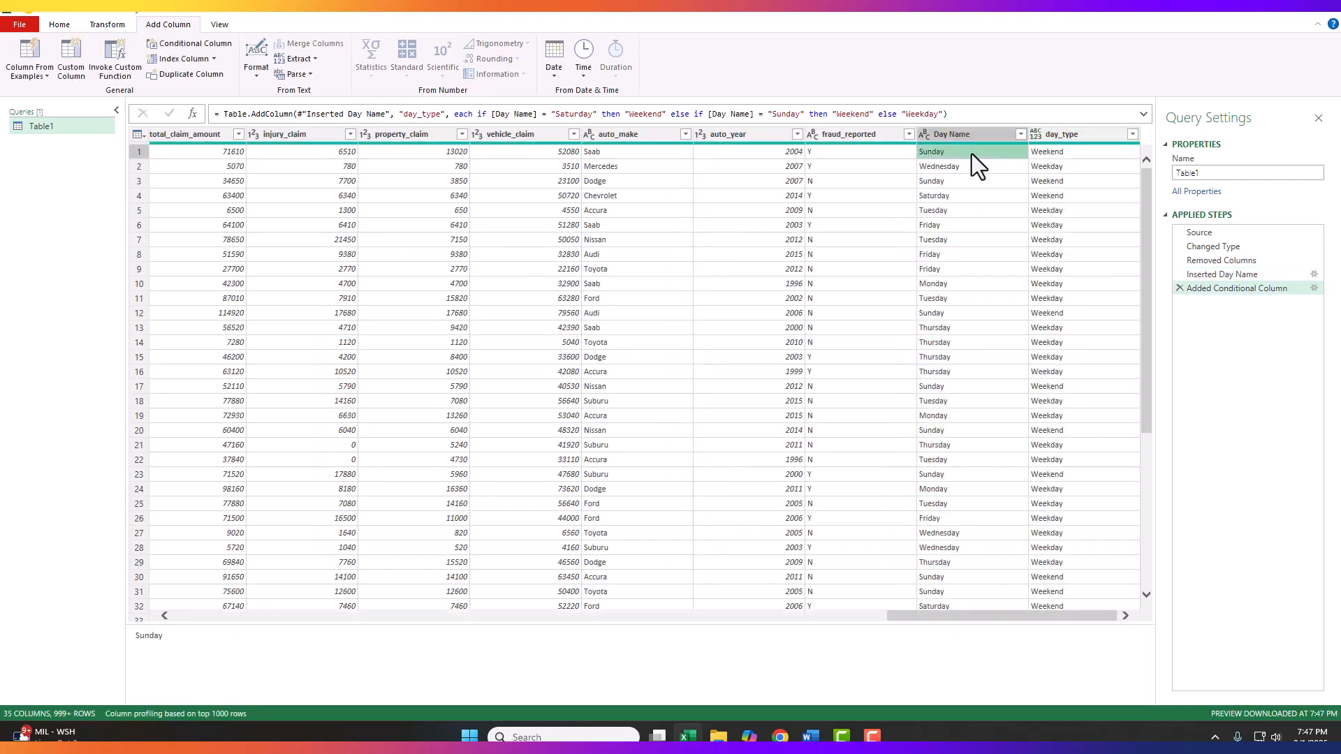
pyautogui.click(1047, 154)
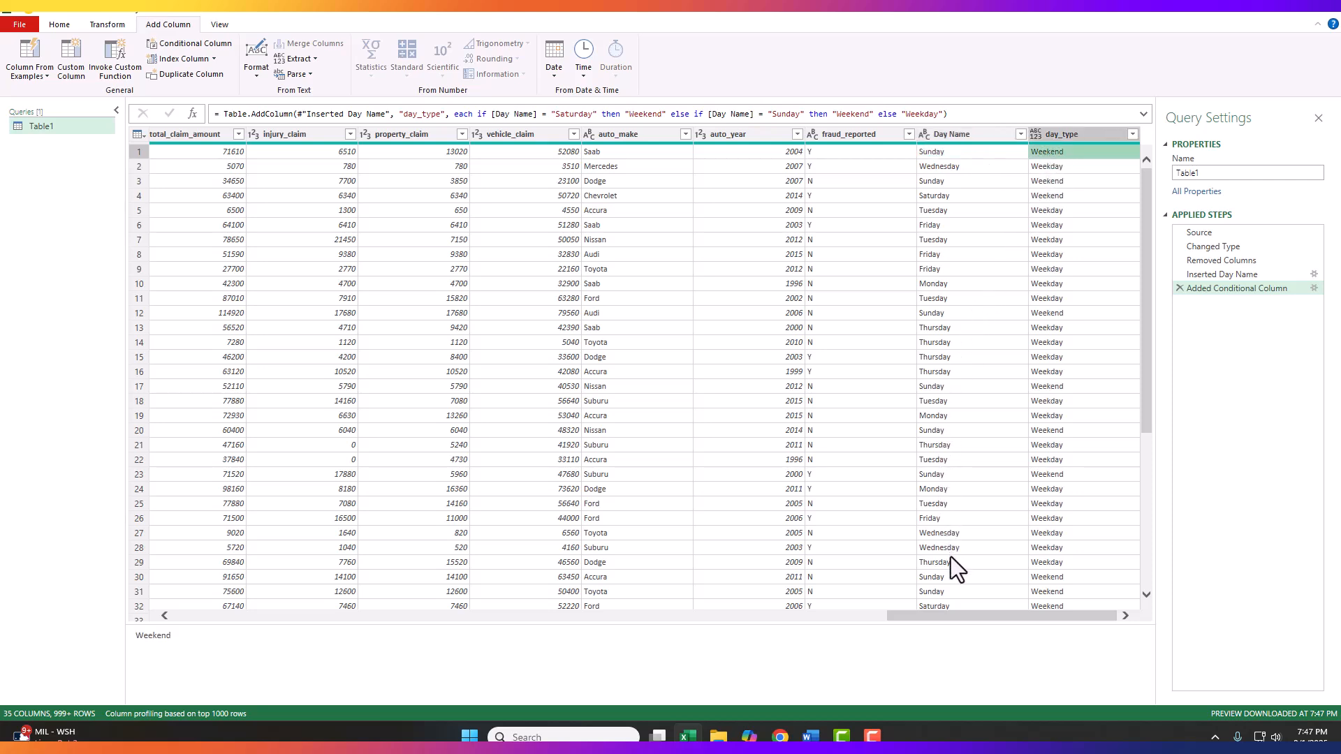
pyautogui.click(950, 605)
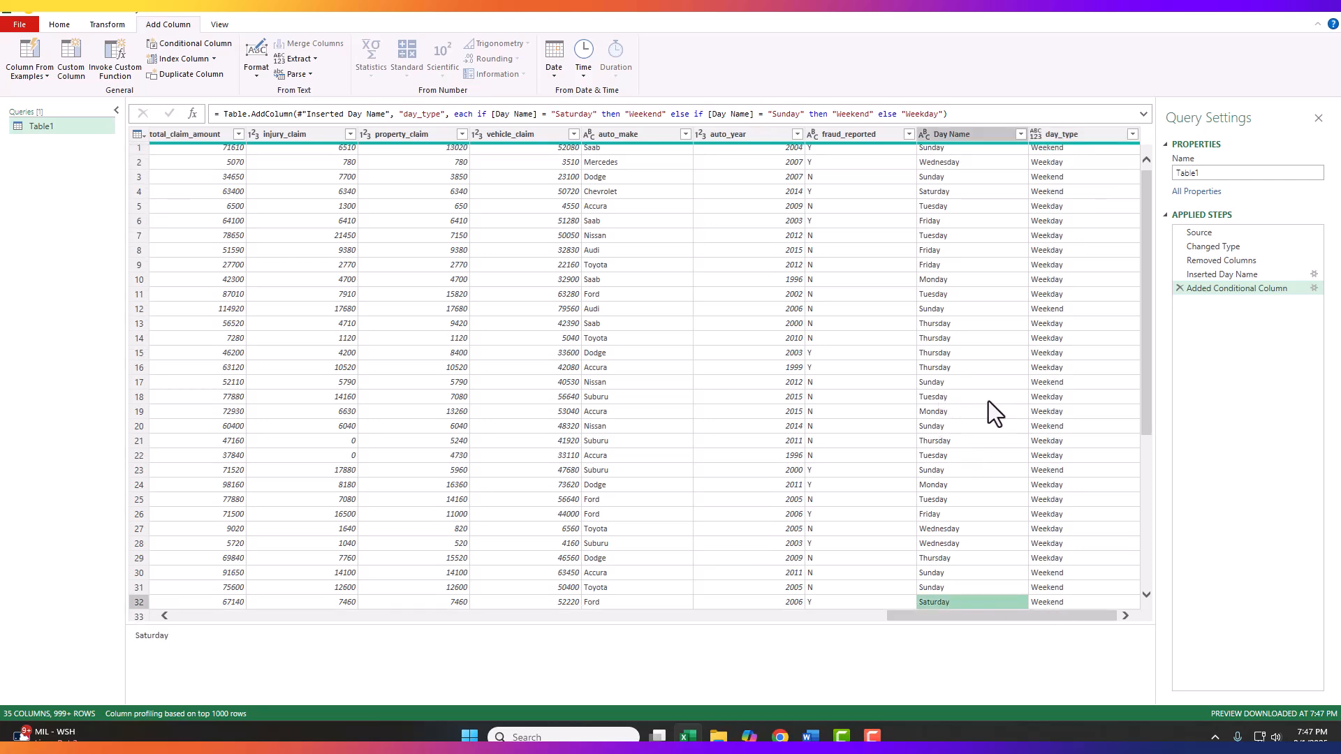
pyautogui.click(1049, 397)
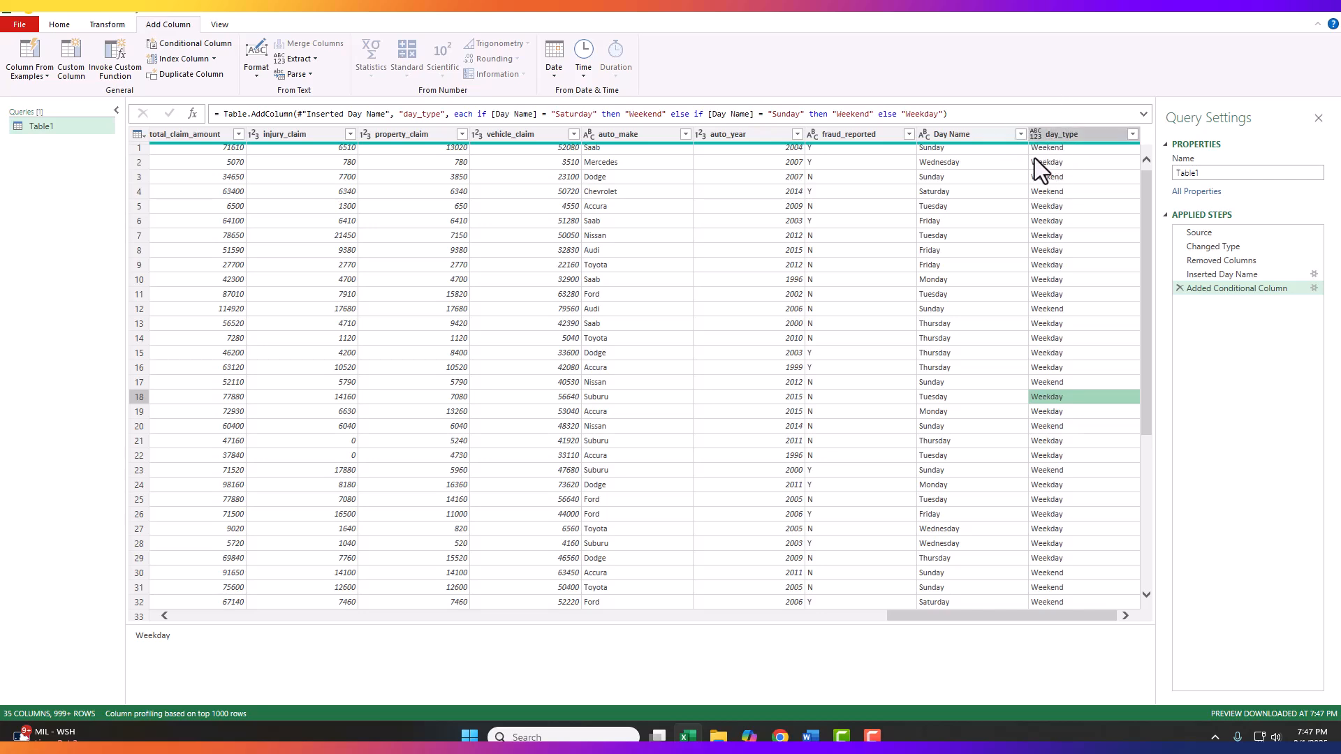
pyautogui.click(966, 135)
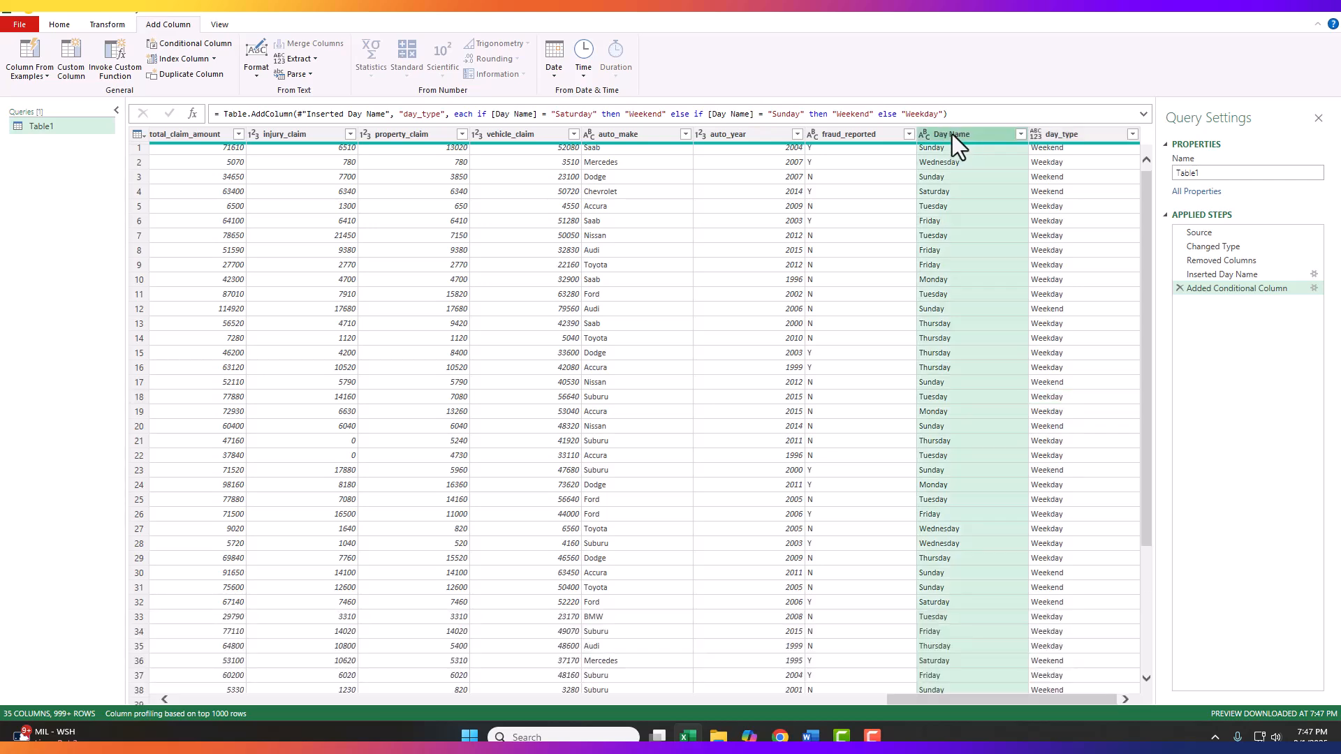
pyautogui.rightClick(952, 134)
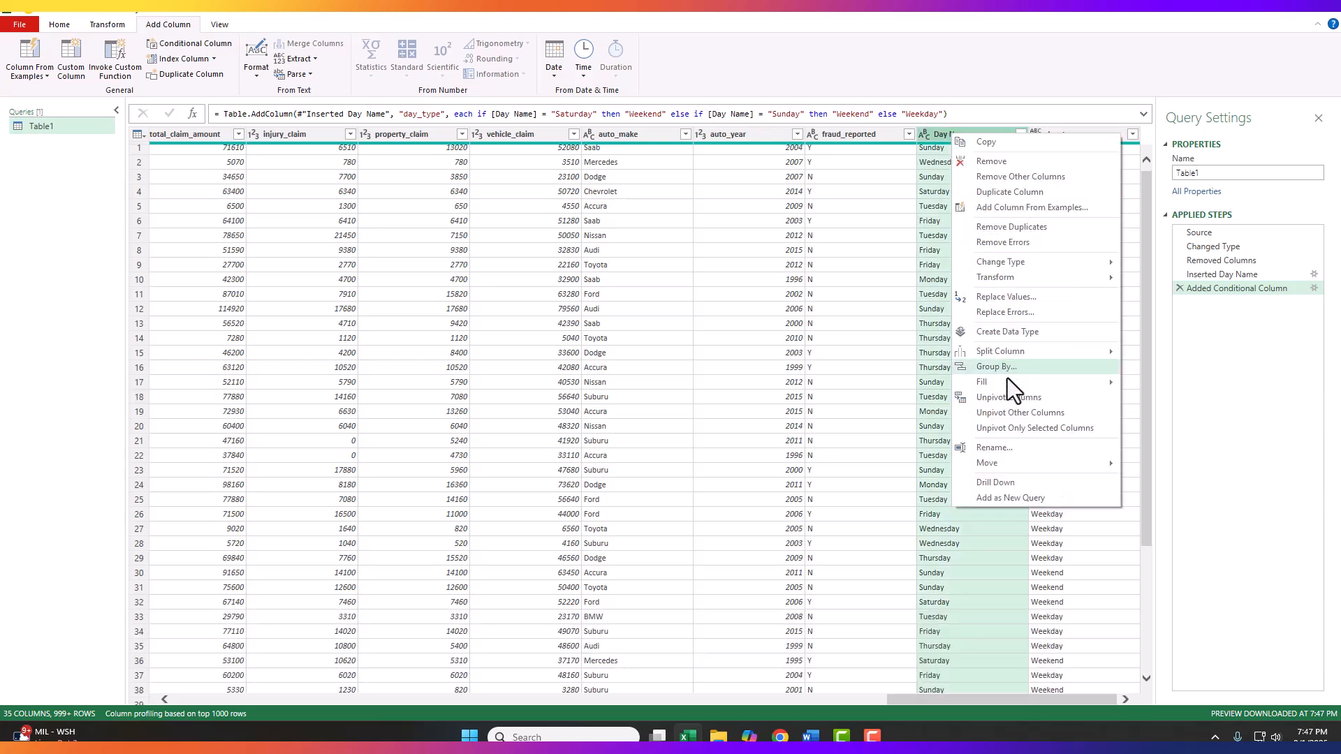
pyautogui.click(994, 162)
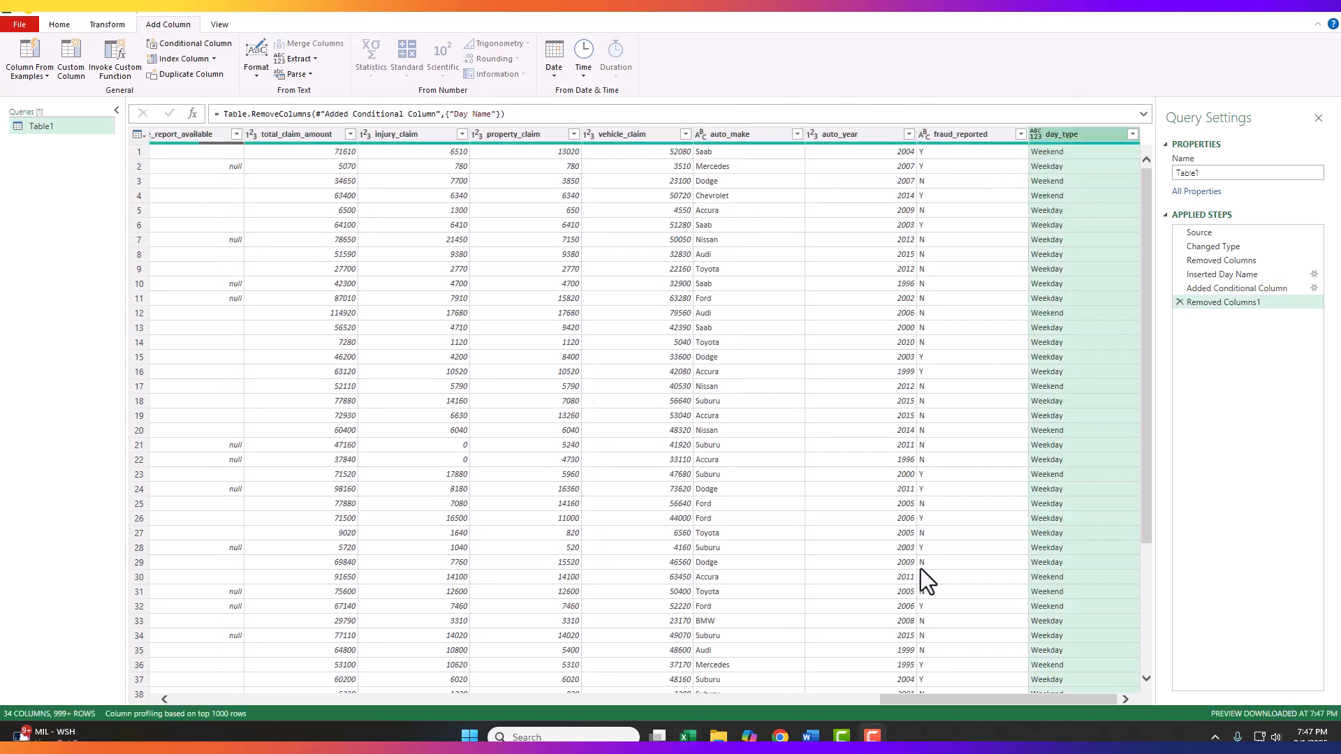
# Step: Add a new column that extracts the name of the month from incident_date
pyautogui.moveTo(964, 701); pyautogui.dragTo(553, 699)
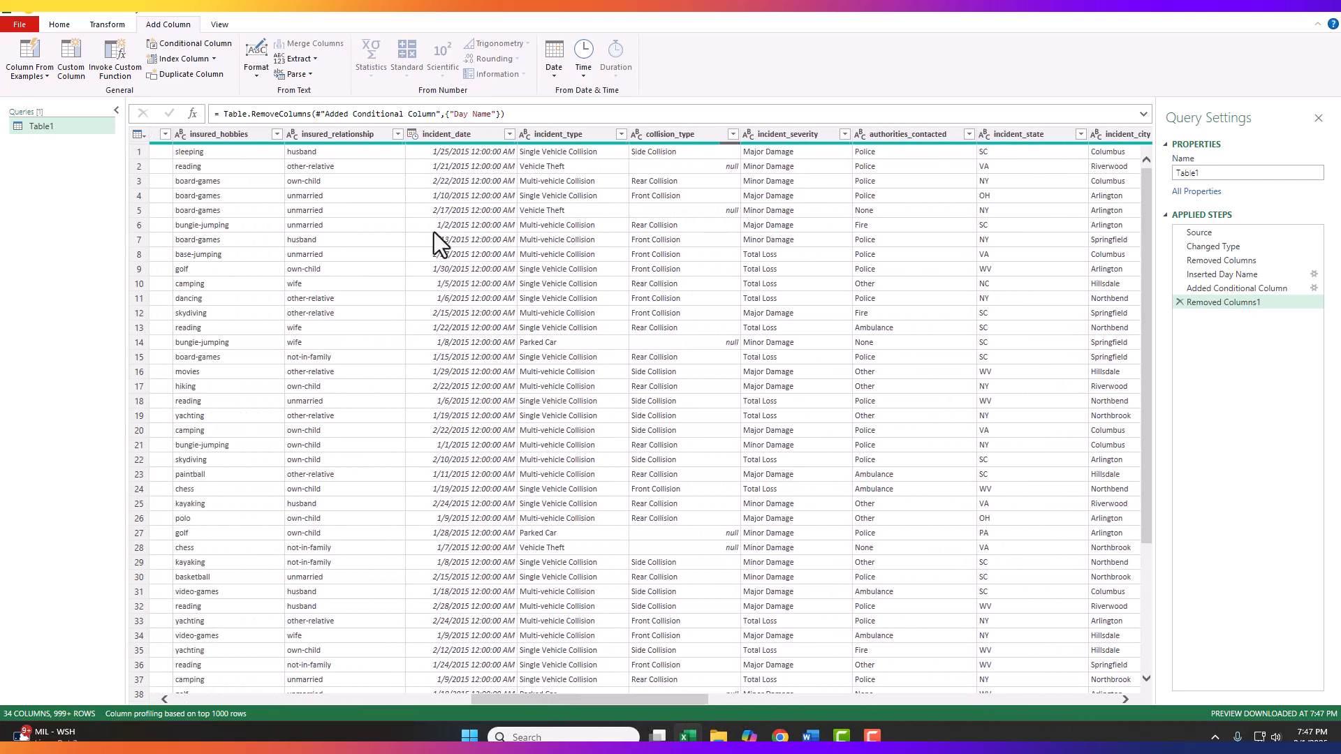
pyautogui.click(450, 137)
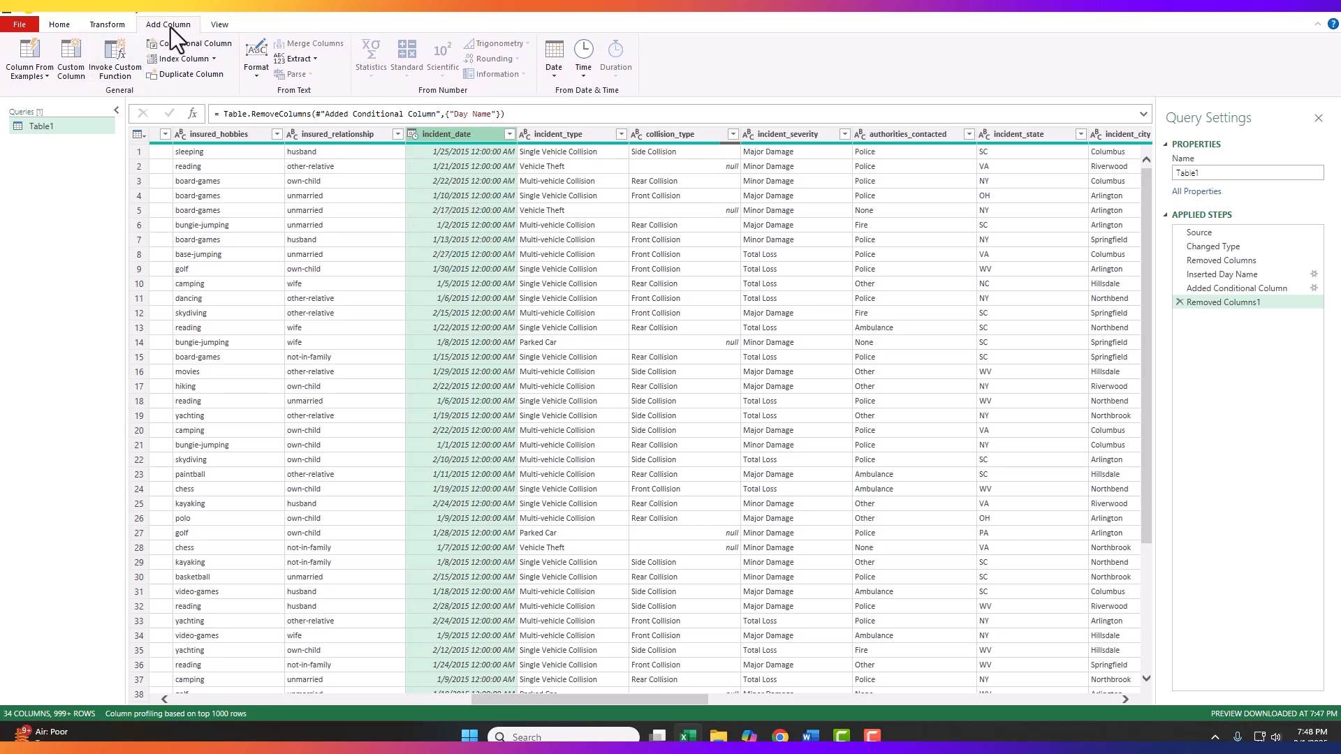
pyautogui.click(553, 73)
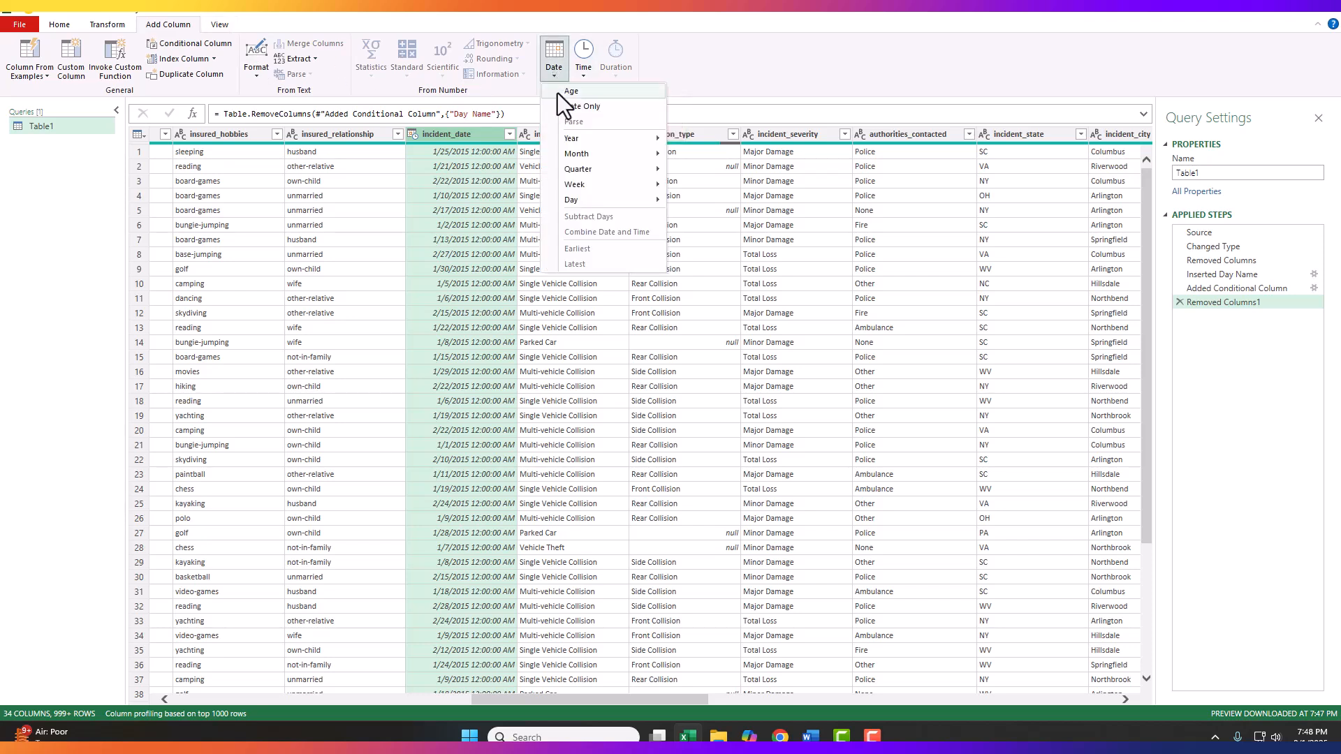
pyautogui.moveTo(583, 154)
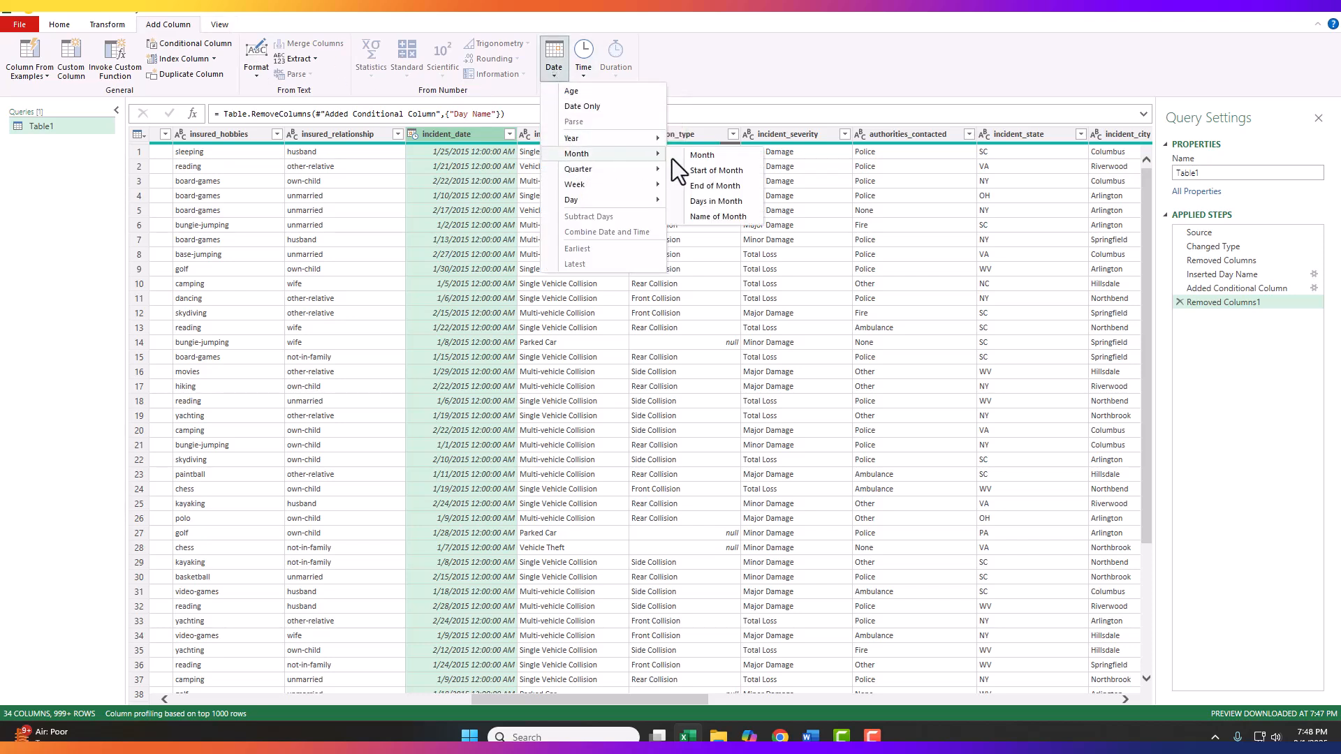
pyautogui.click(715, 217)
pyautogui.moveTo(654, 702); pyautogui.dragTo(1213, 709)
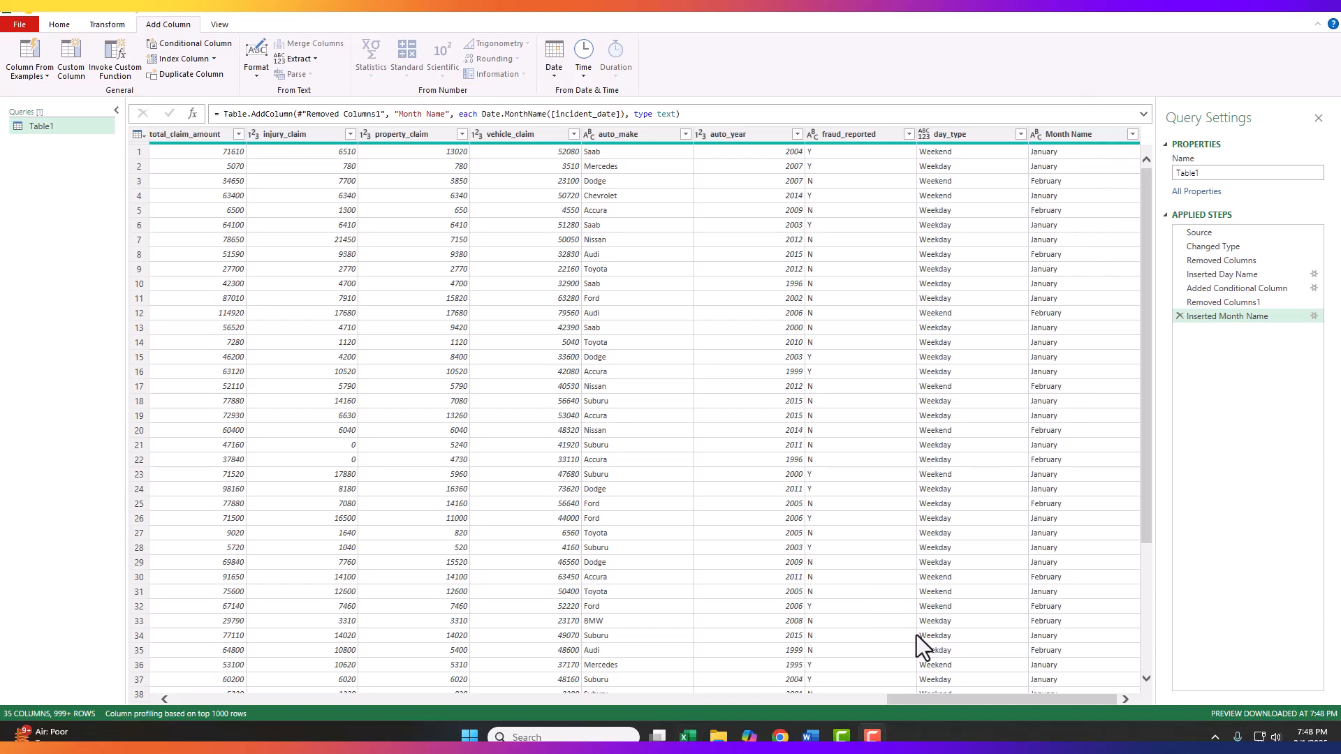
# Step: Add a column with the number of days from policy_bind_date to incident_date by subtracting the two dates
pyautogui.moveTo(946, 699); pyautogui.dragTo(475, 697)
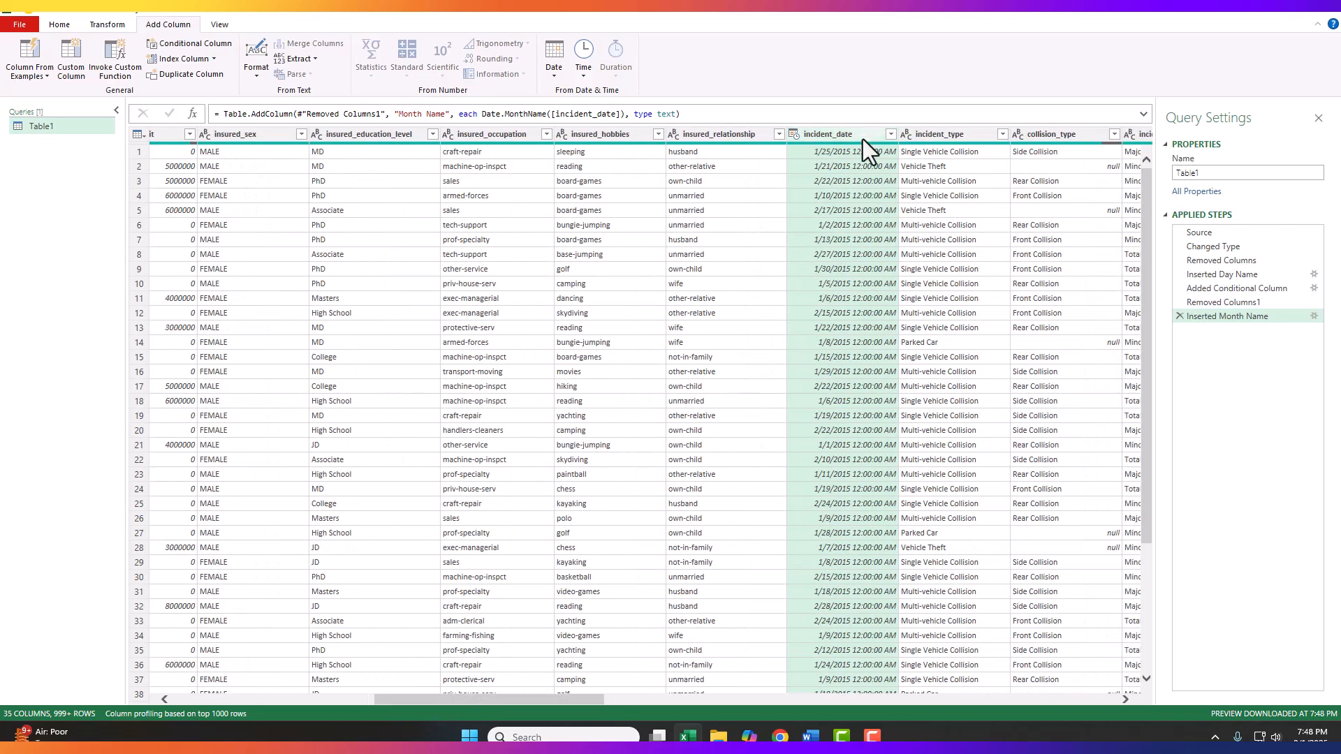
pyautogui.moveTo(570, 695); pyautogui.dragTo(216, 676)
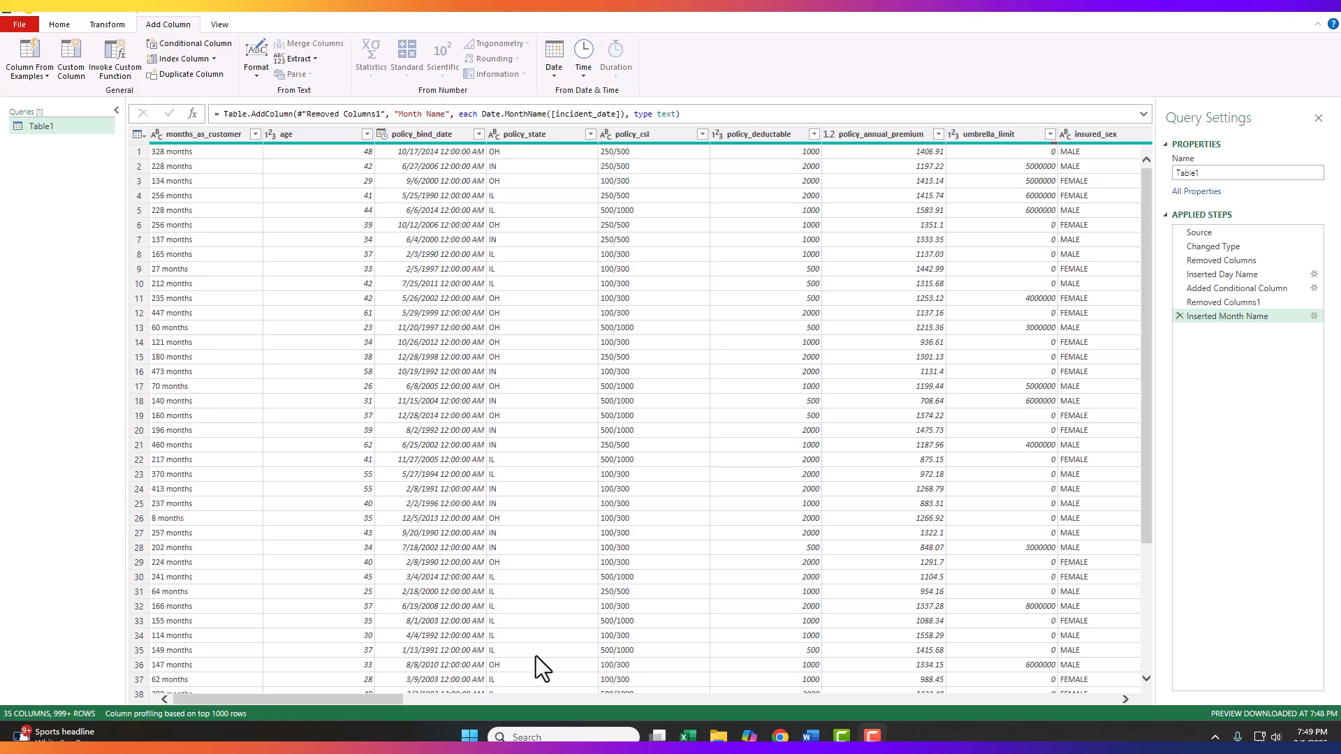
pyautogui.moveTo(334, 699); pyautogui.dragTo(583, 694)
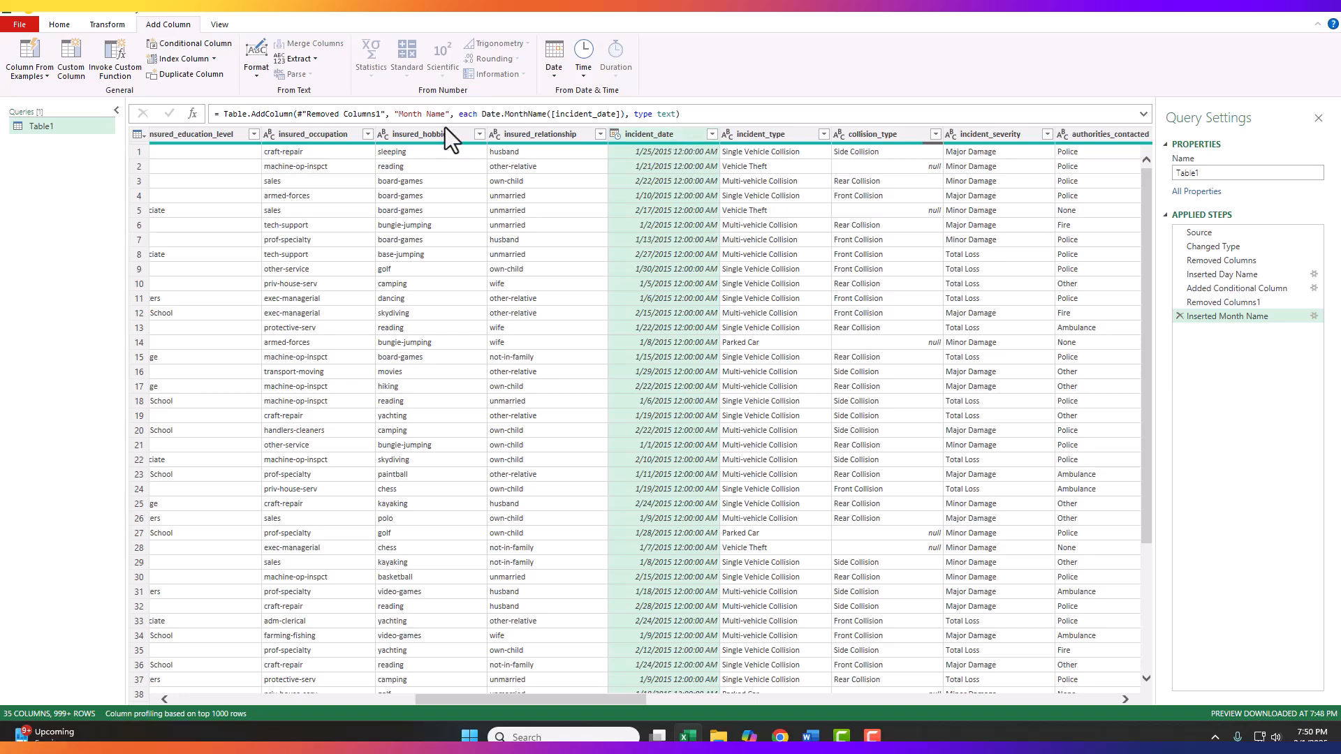
pyautogui.click(651, 137)
pyautogui.moveTo(585, 700); pyautogui.dragTo(283, 718)
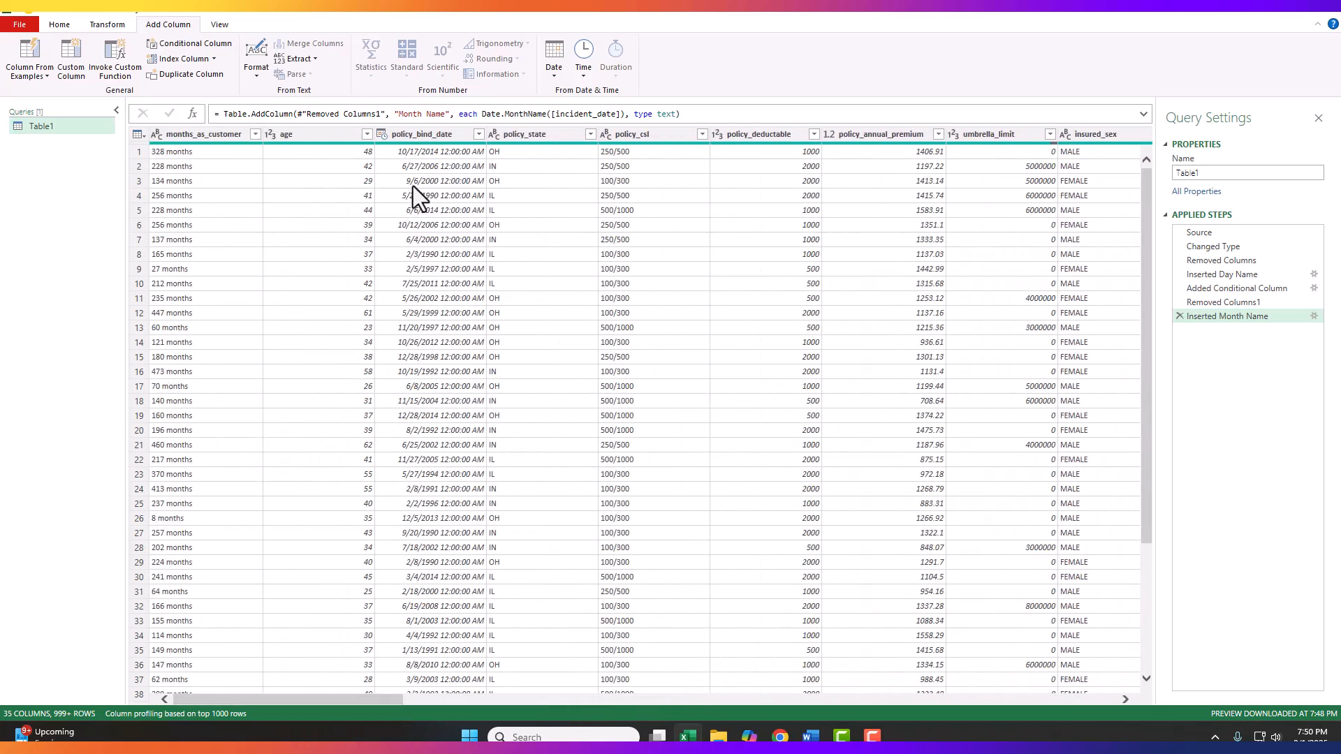
pyautogui.click(432, 136)
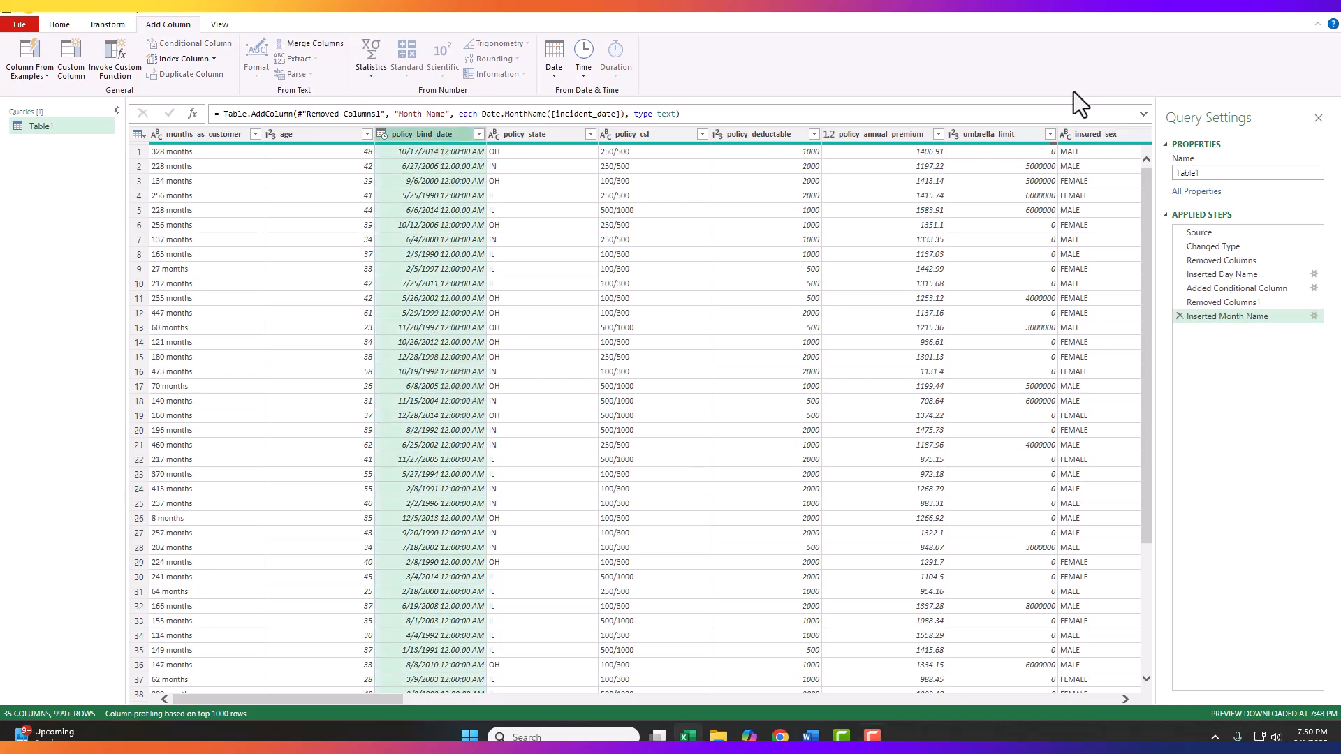
pyautogui.click(554, 65)
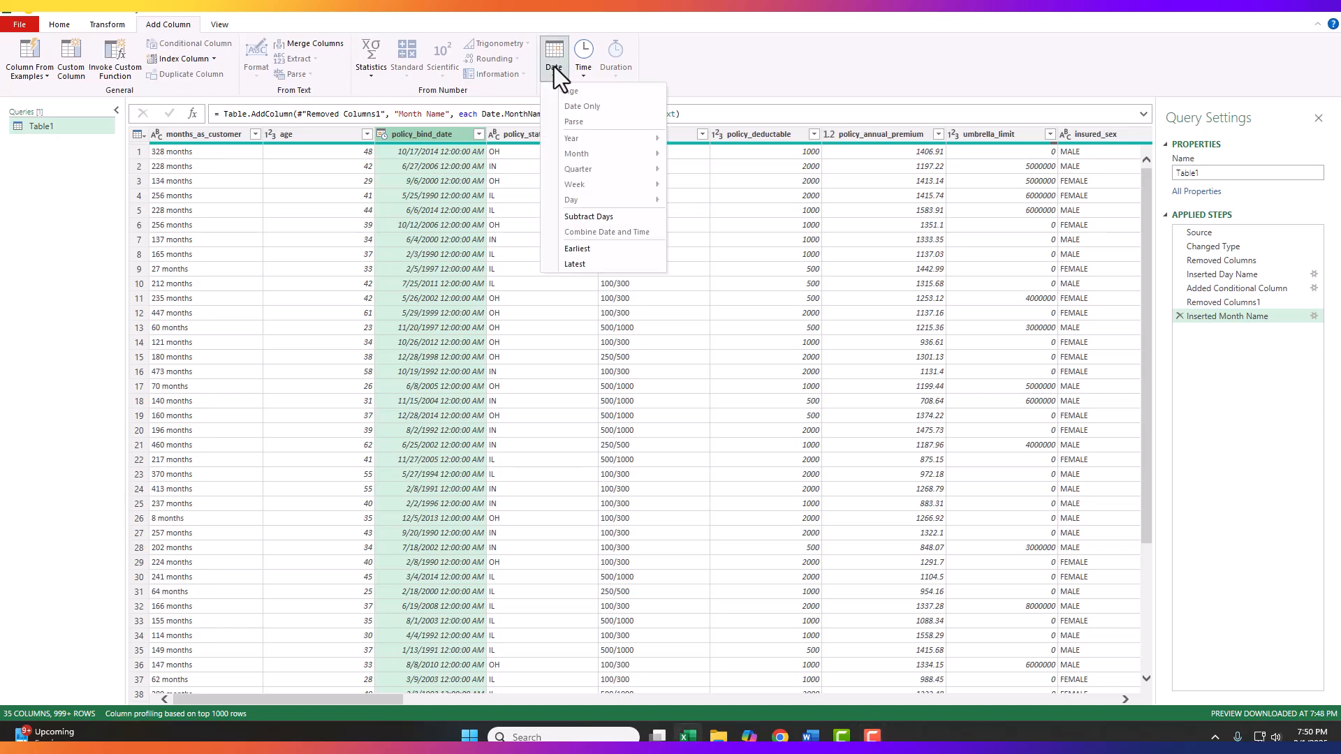
pyautogui.click(592, 217)
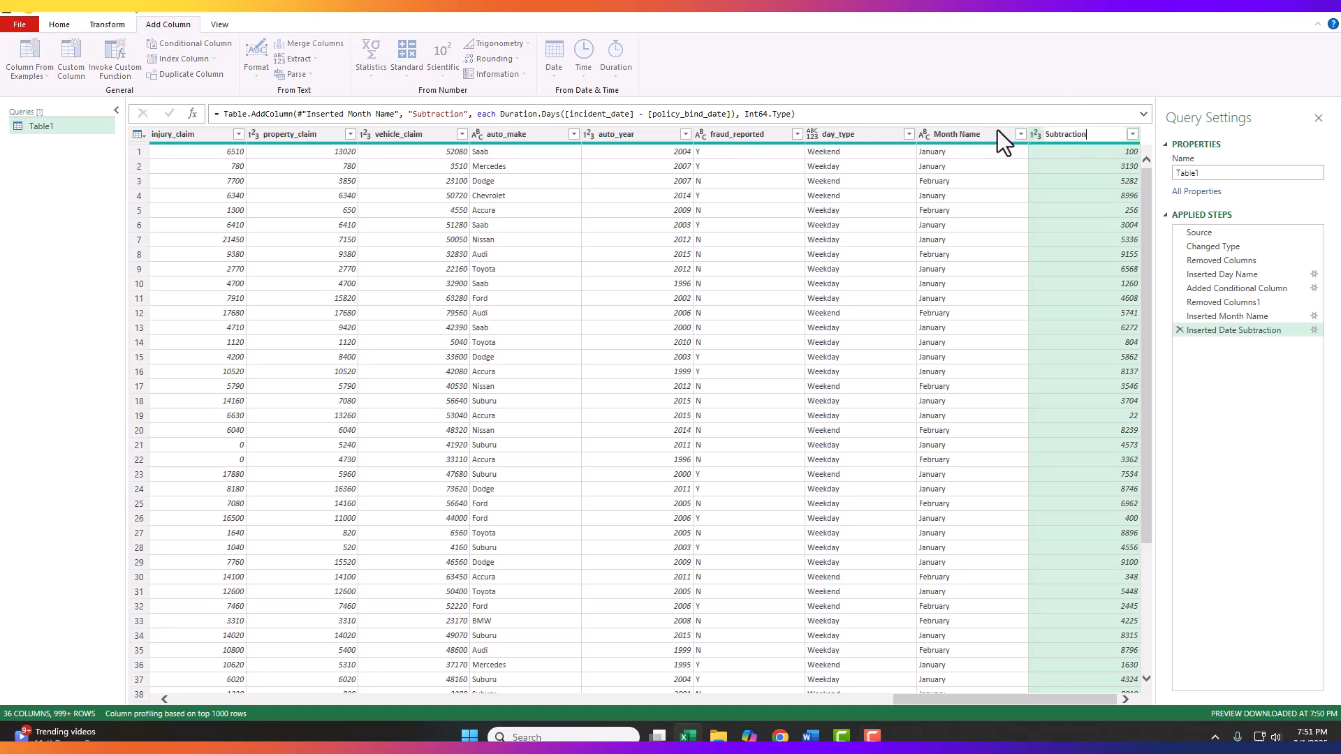
# Step: Rename the new date subtraction column as days_since_policy_start
pyautogui.doubleClick(1085, 135)
pyautogui.write('days_since_policy_start')
pyautogui.moveTo(1056, 135); pyautogui.dragTo(1140, 138)
pyautogui.press('Return')
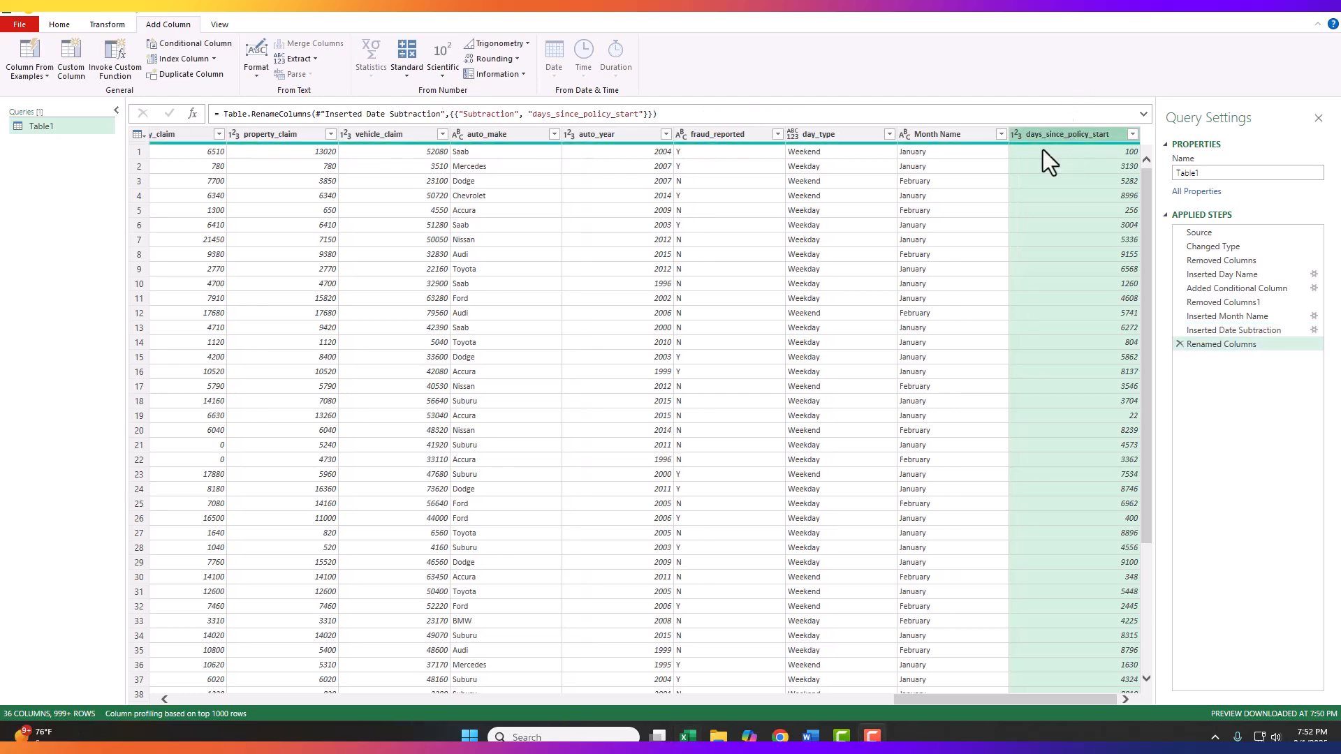
# Step: Reduce the months_as_customer values to the text before the space delimiter
pyautogui.moveTo(953, 697); pyautogui.dragTo(194, 702)
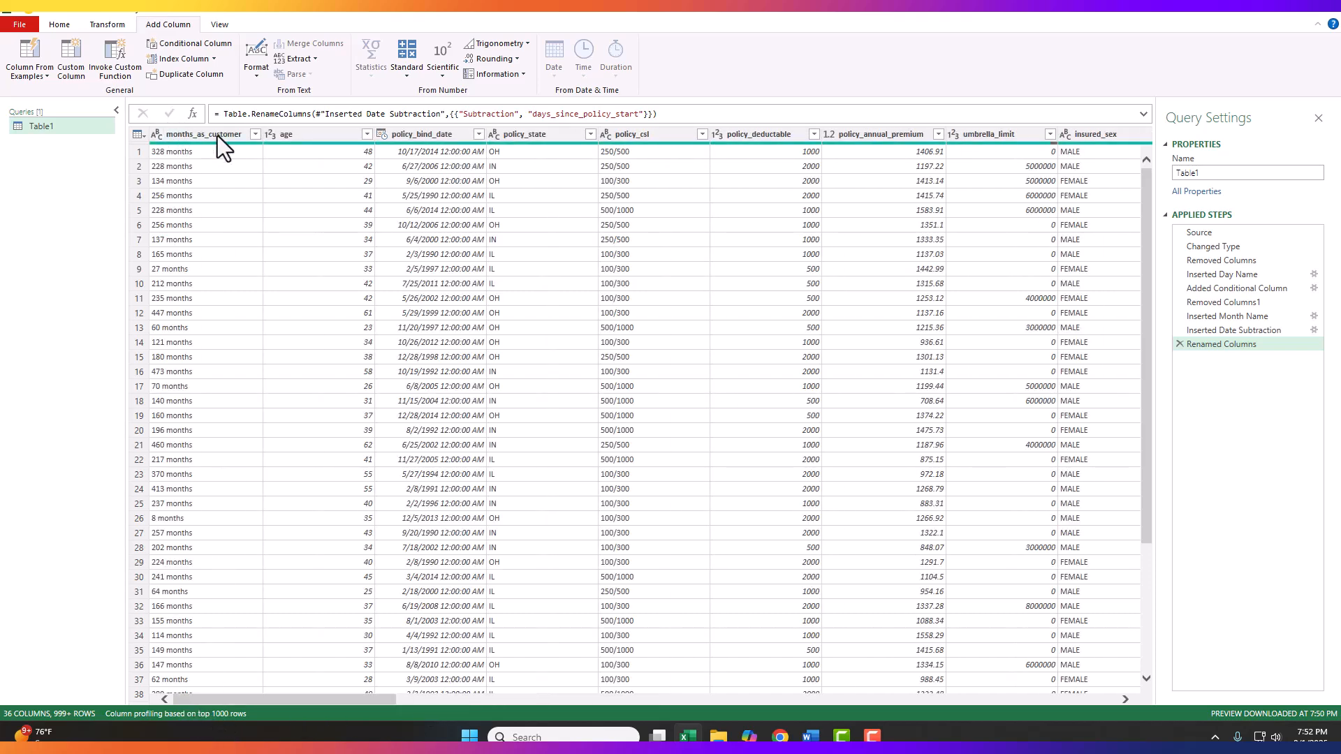
pyautogui.click(177, 134)
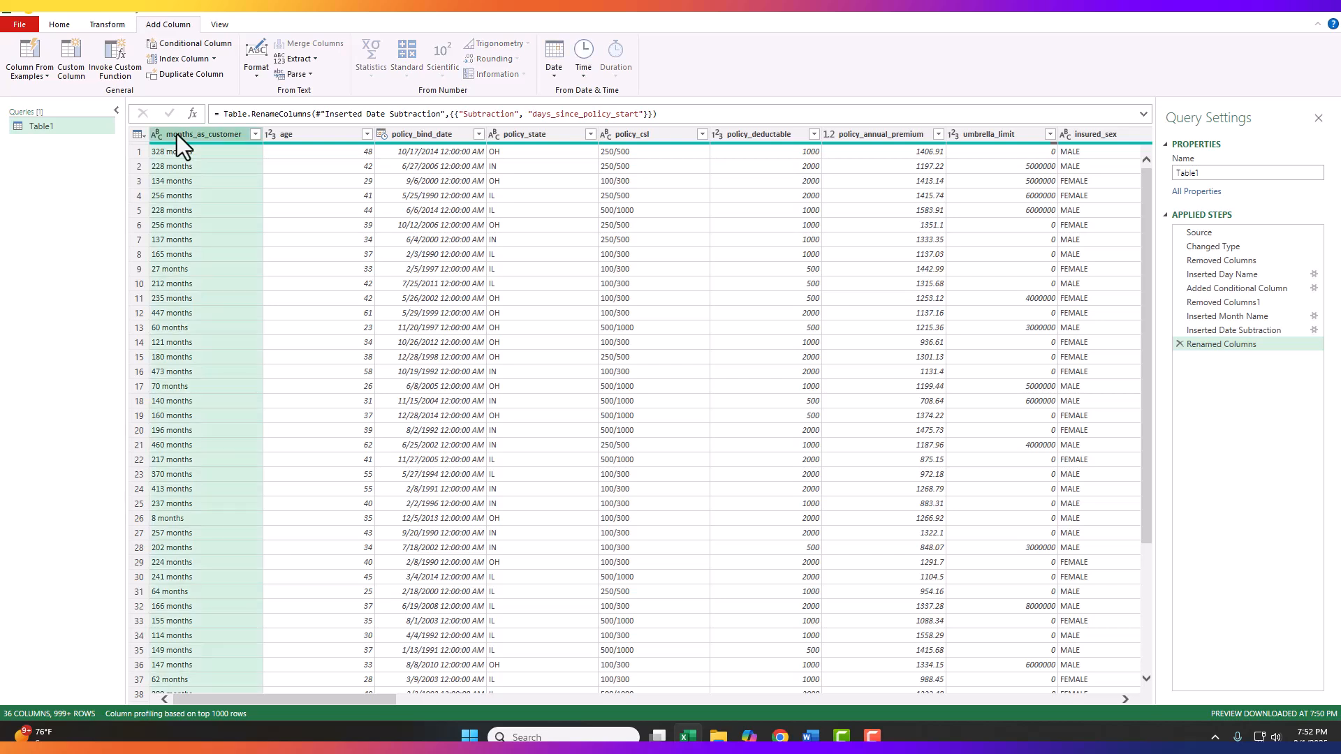
pyautogui.click(108, 25)
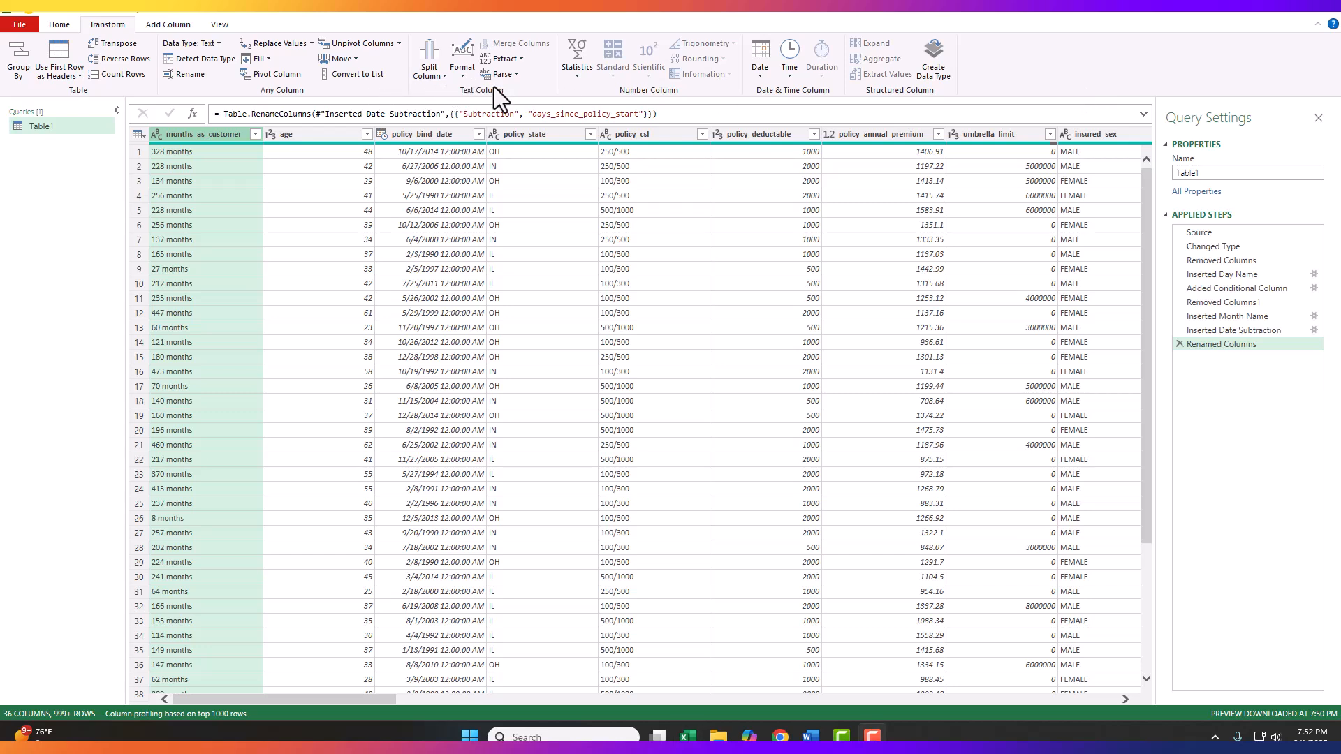
pyautogui.click(522, 60)
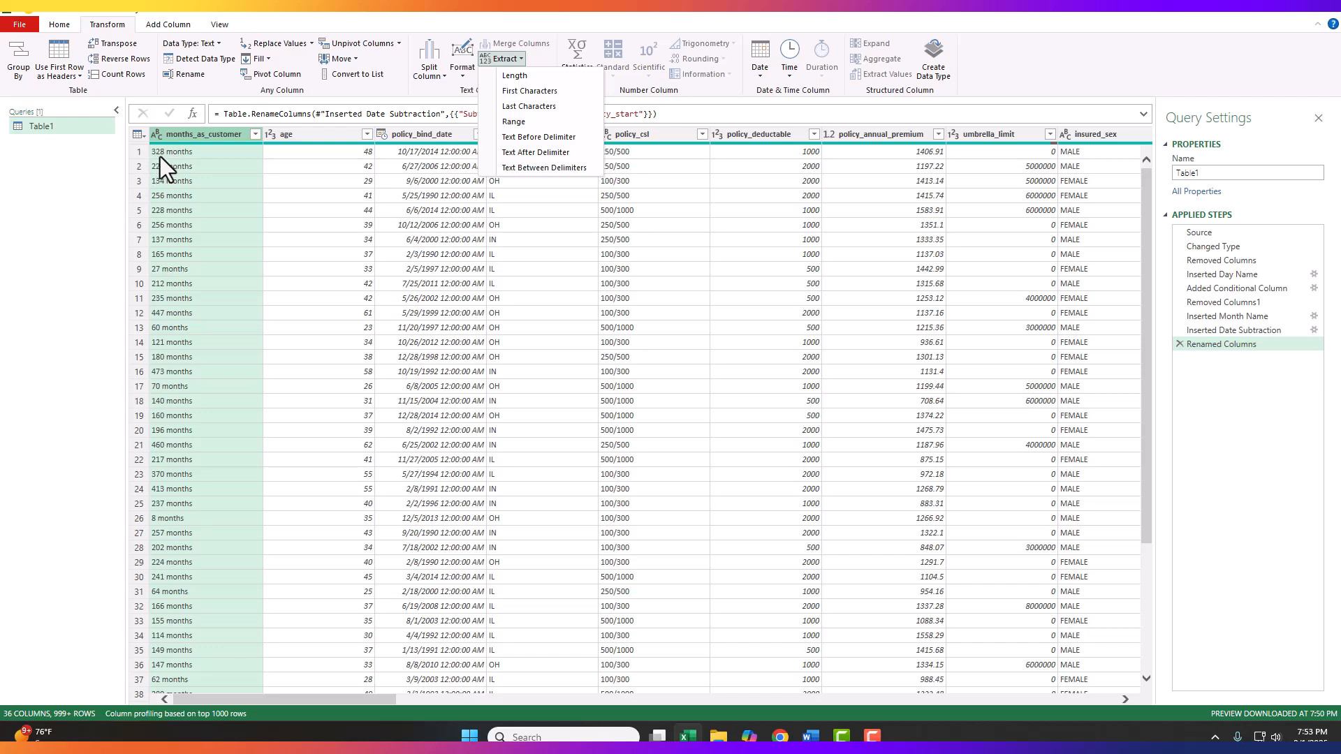
pyautogui.click(525, 138)
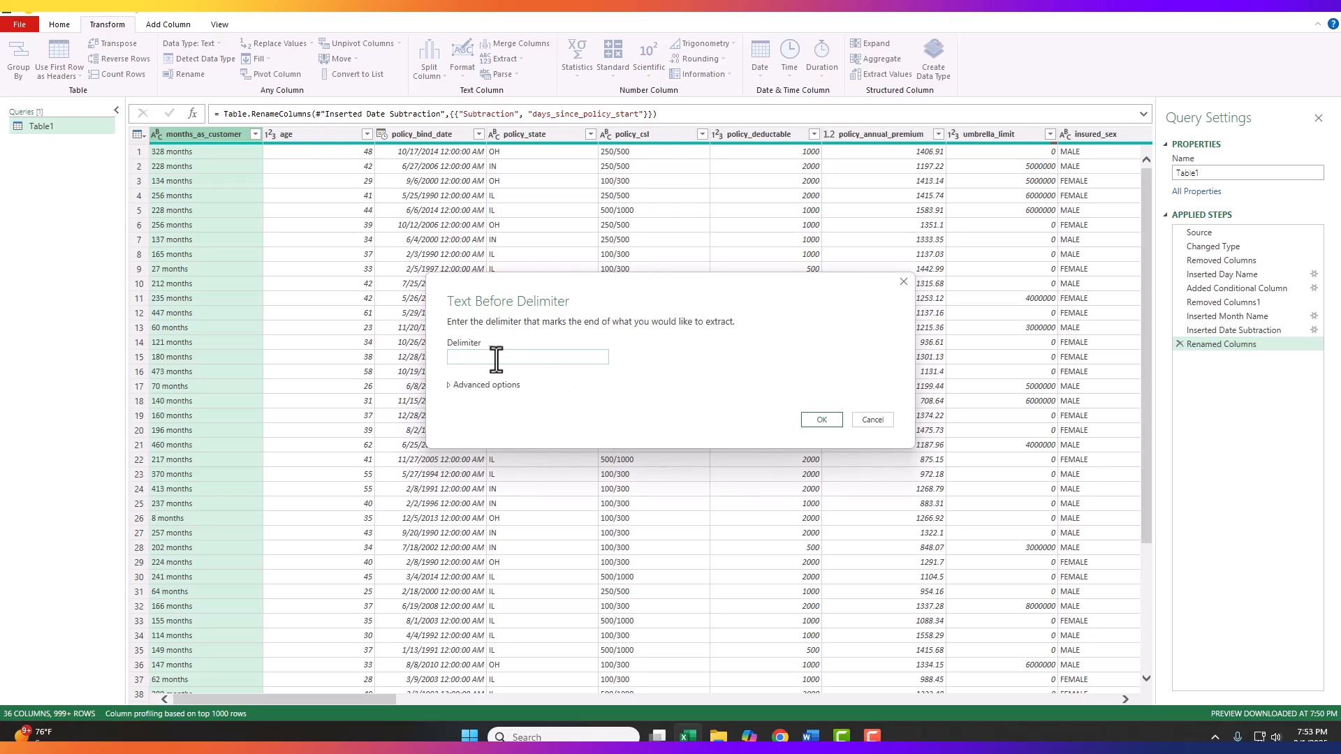
pyautogui.click(821, 419)
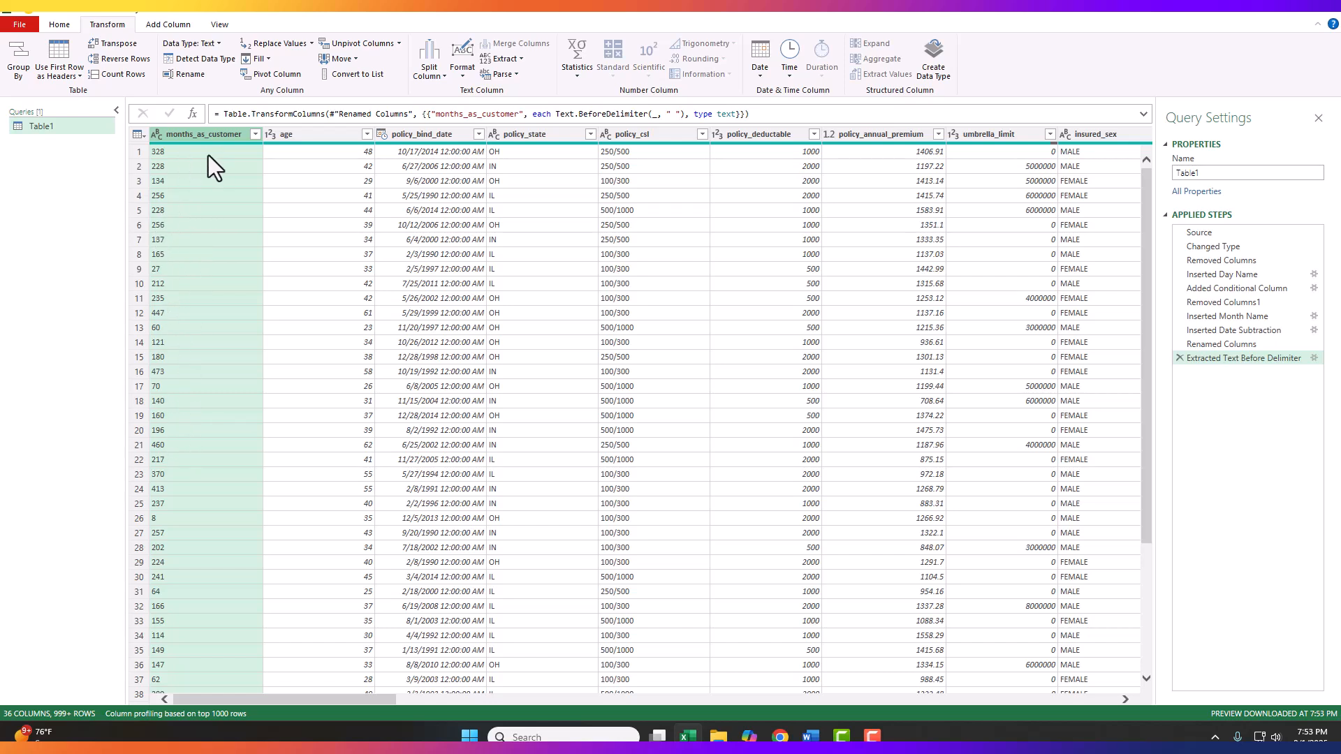
# Step: Change the data type of months_as_customer to Whole Number
pyautogui.click(157, 138)
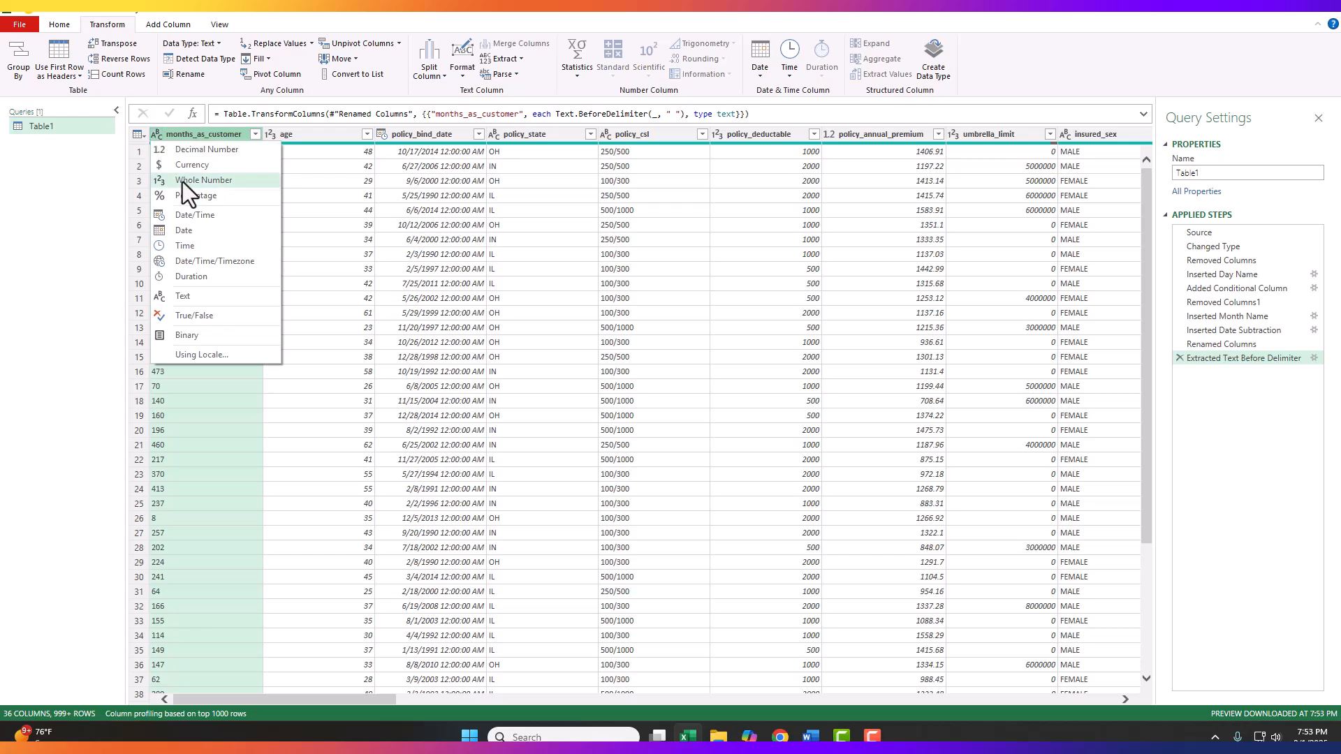
pyautogui.click(183, 182)
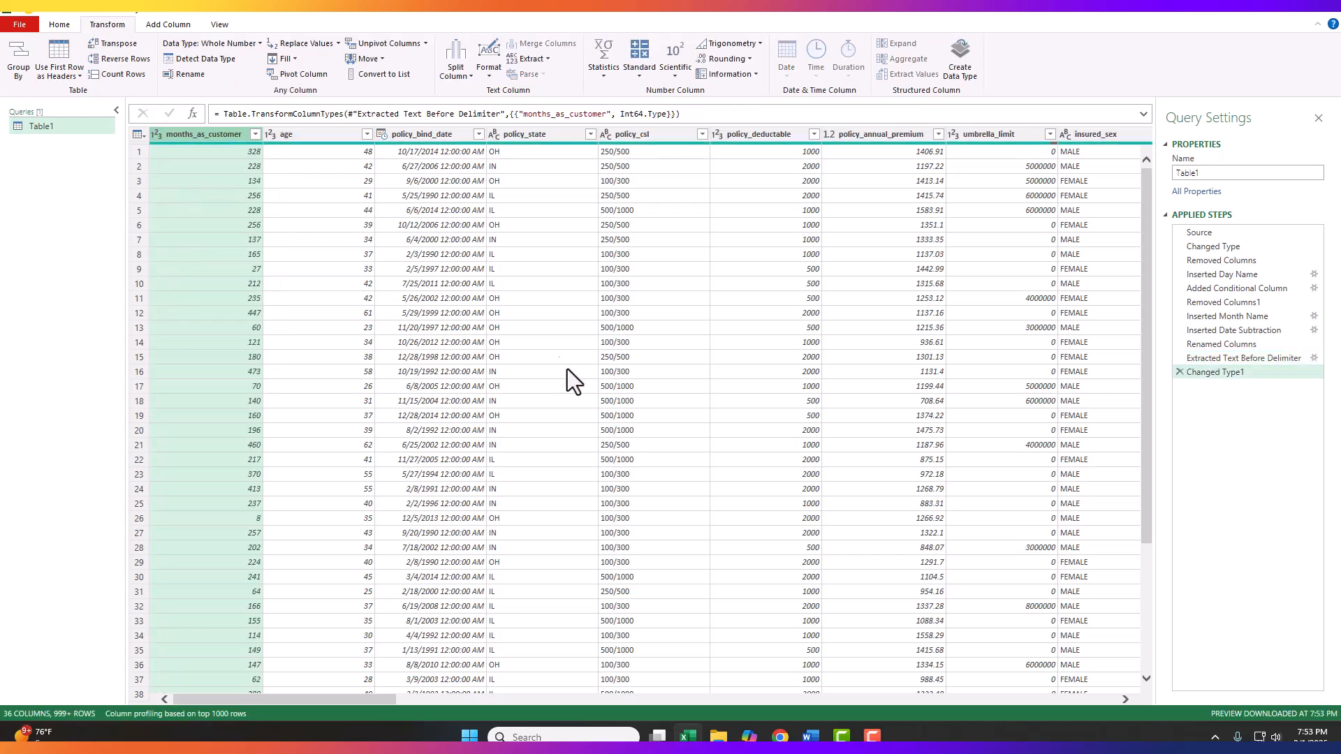
pyautogui.moveTo(347, 699); pyautogui.dragTo(1122, 737)
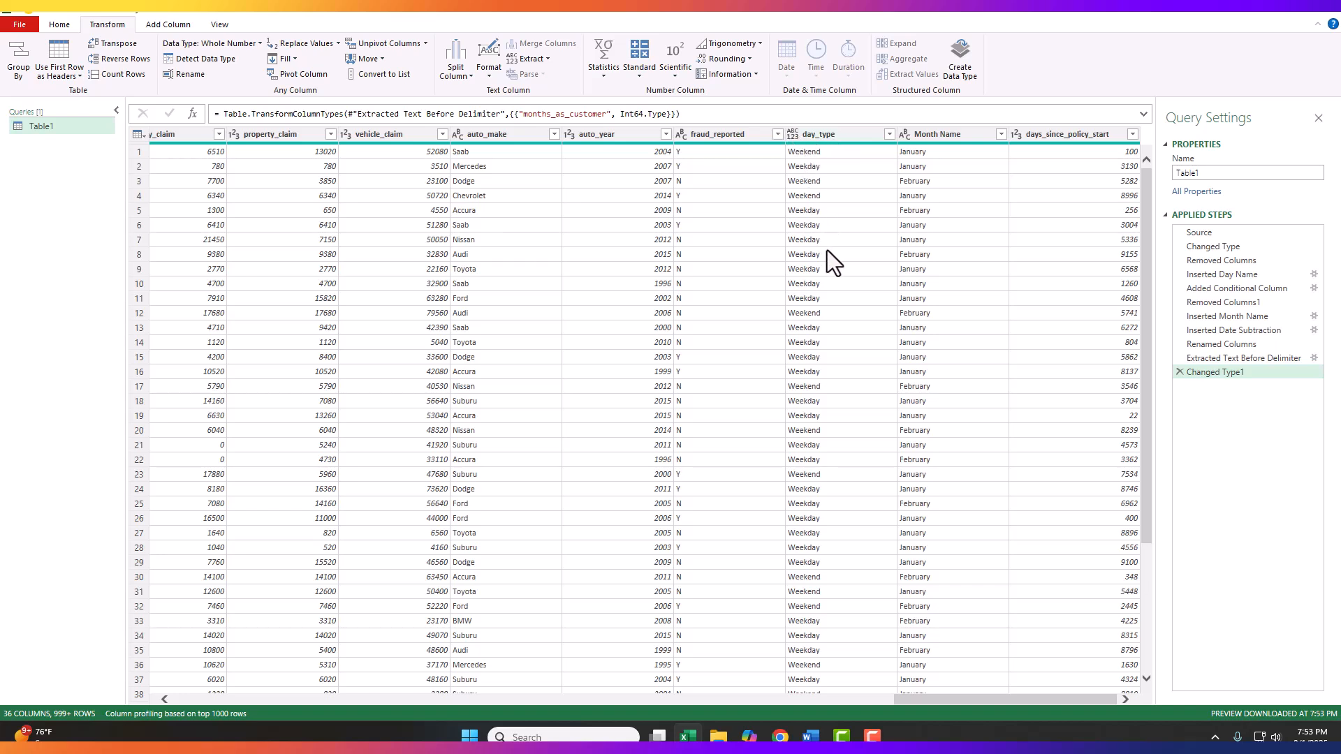
# Step: Change the data type of the day_type column to Text
pyautogui.click(790, 133)
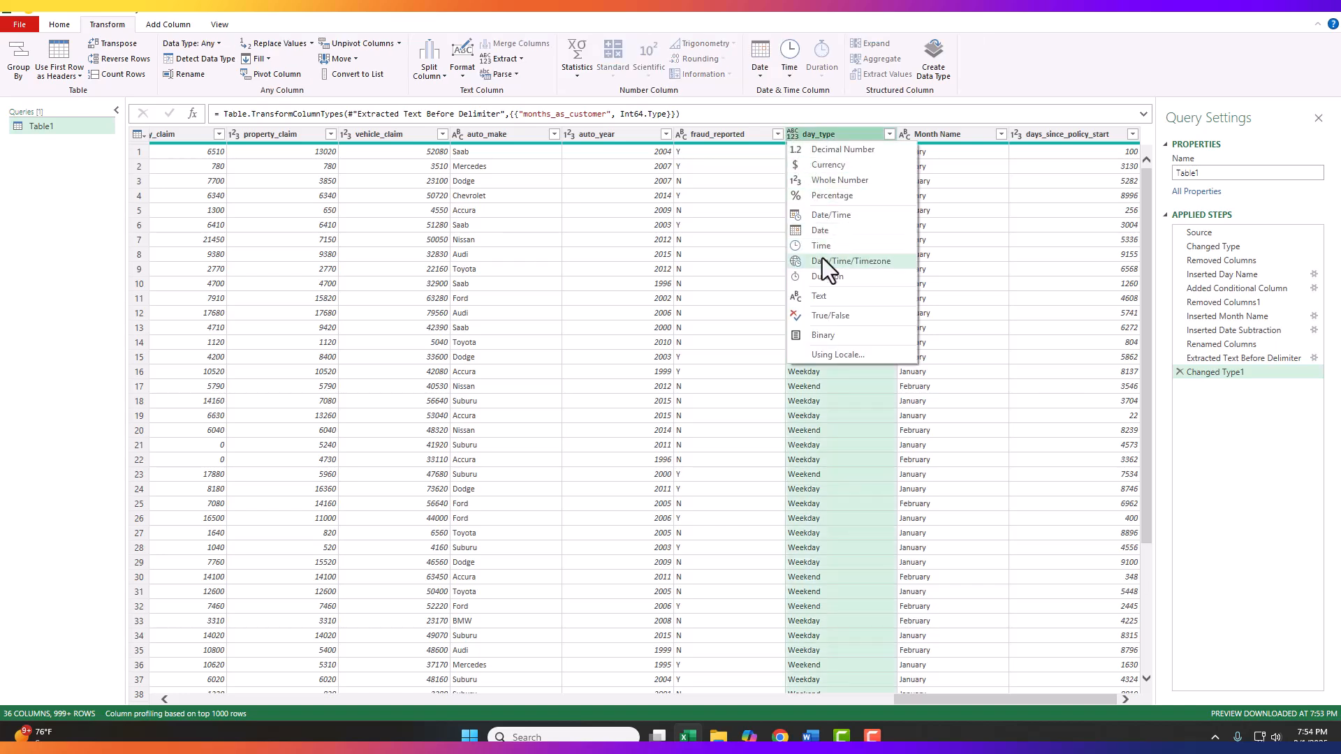
pyautogui.click(825, 296)
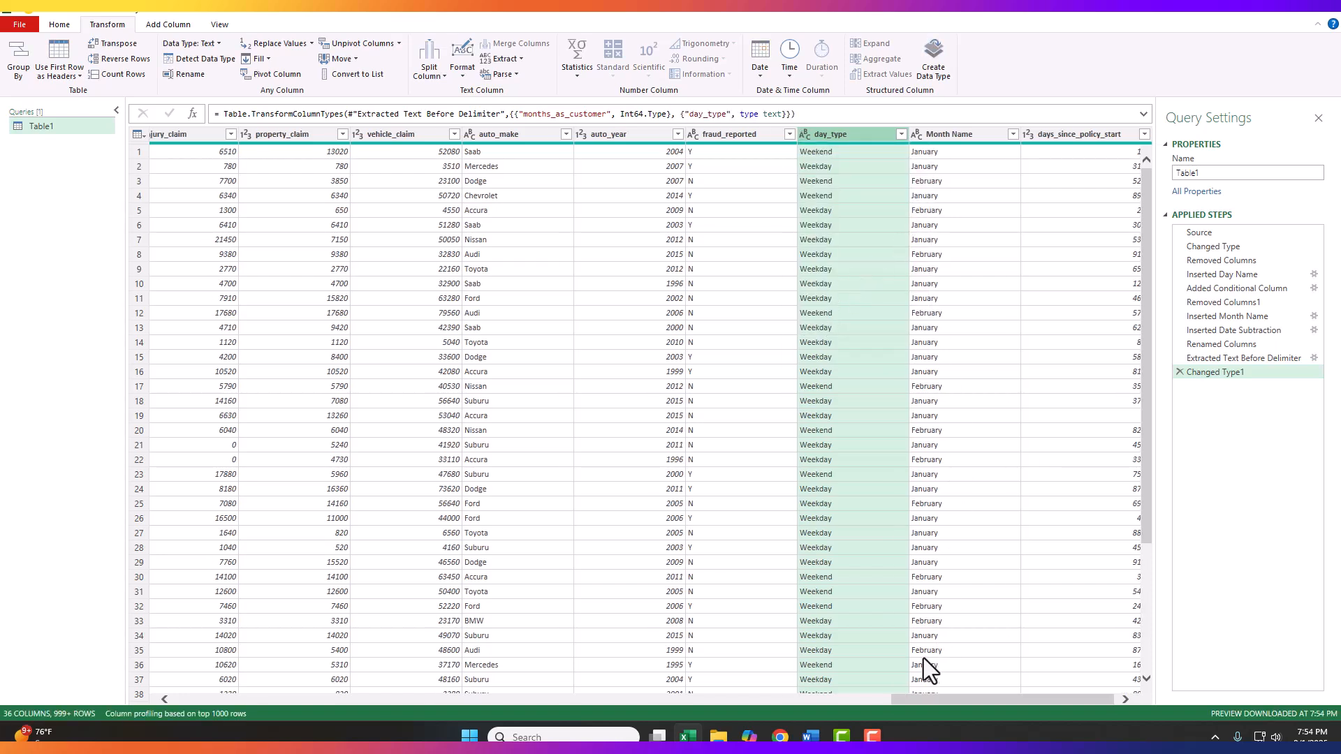
pyautogui.moveTo(912, 699); pyautogui.dragTo(978, 698)
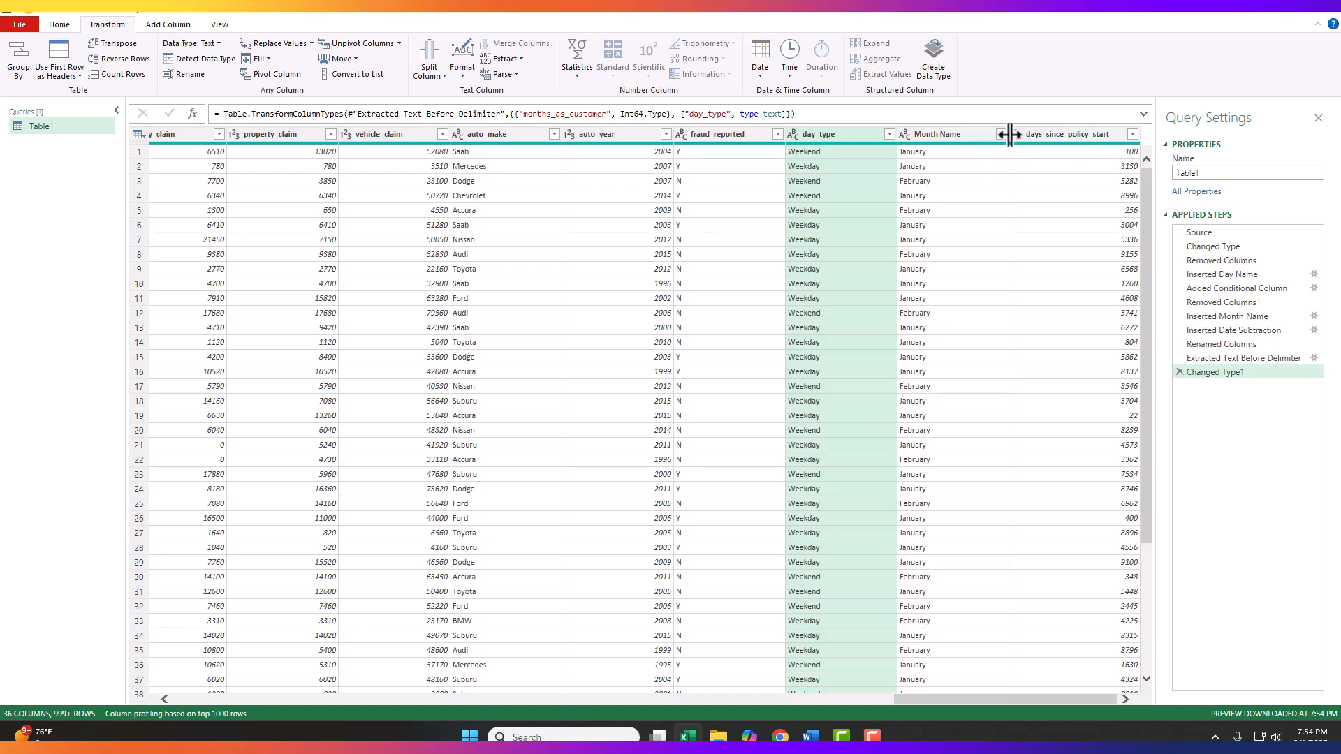
# Step: Switch to the lab assignment page in Chrome and highlight the heading "Step 6: One-Hot Encode Categorical Columns"
pyautogui.hotkey('alt', 'Tab')
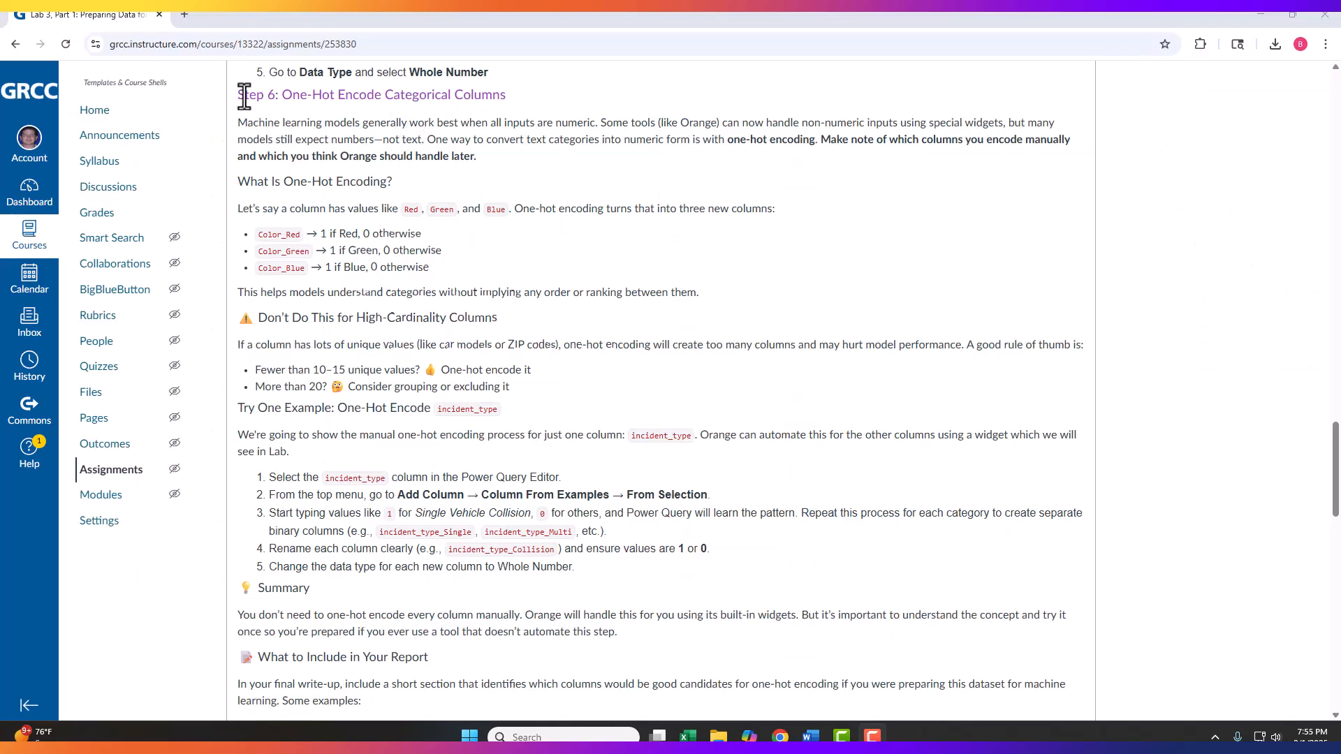
pyautogui.moveTo(240, 96); pyautogui.dragTo(521, 104)
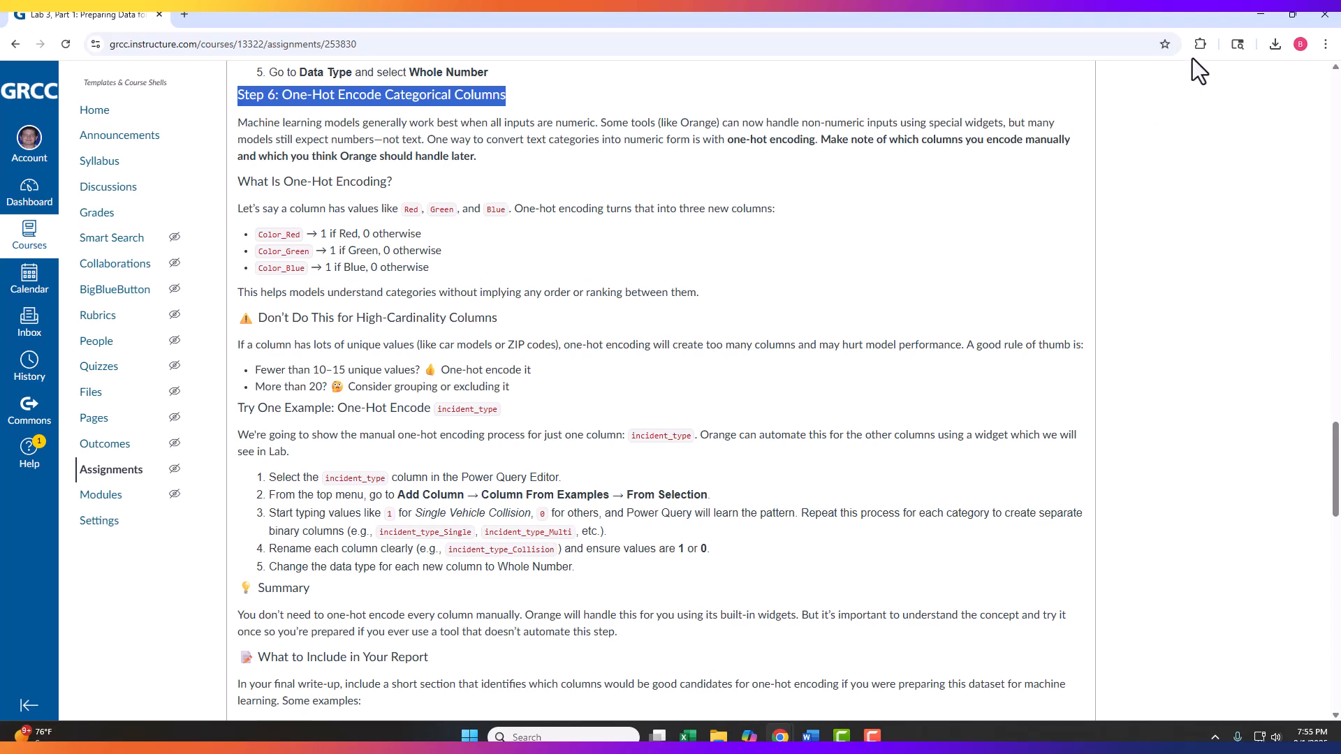
# Step: Switch to the Book1 workbook in Excel and examine the distinct values of the Favorite Color column in its filter list
pyautogui.hotkey('alt', 'Tab')
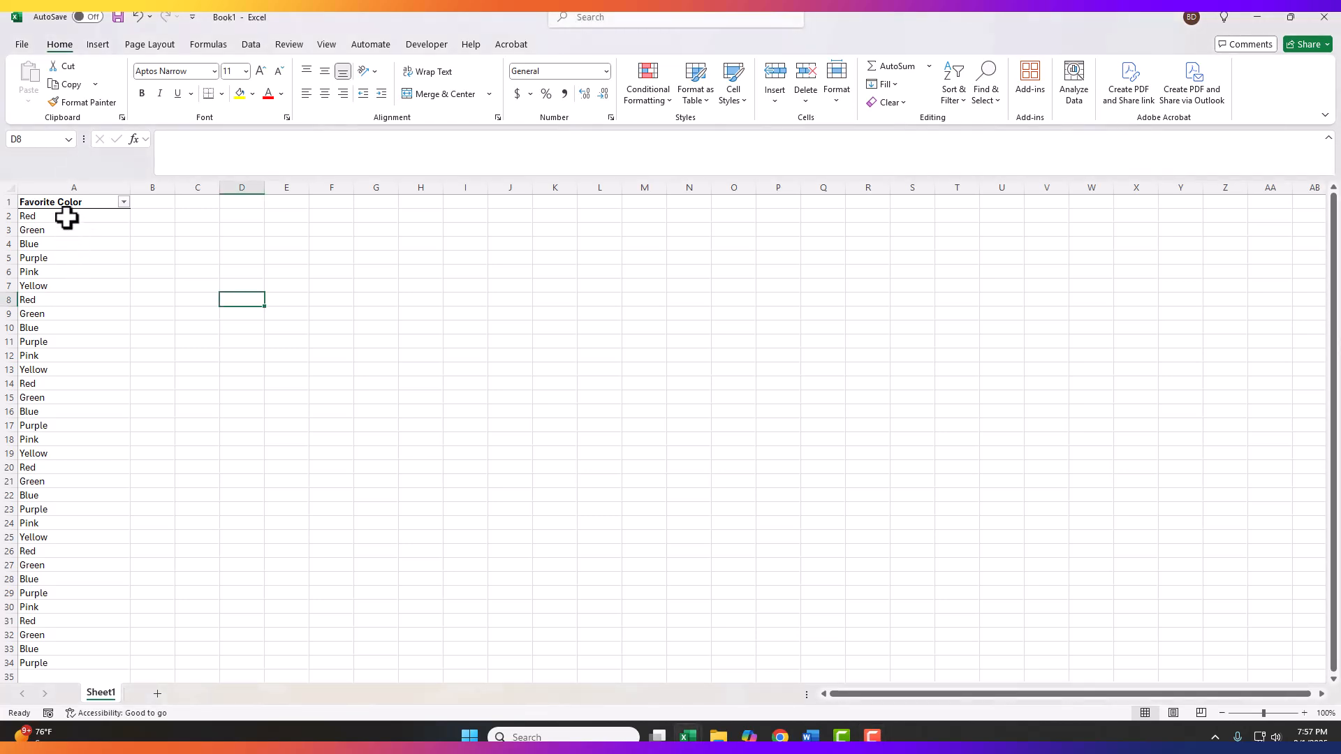
pyautogui.click(1189, 51)
pyautogui.click(124, 202)
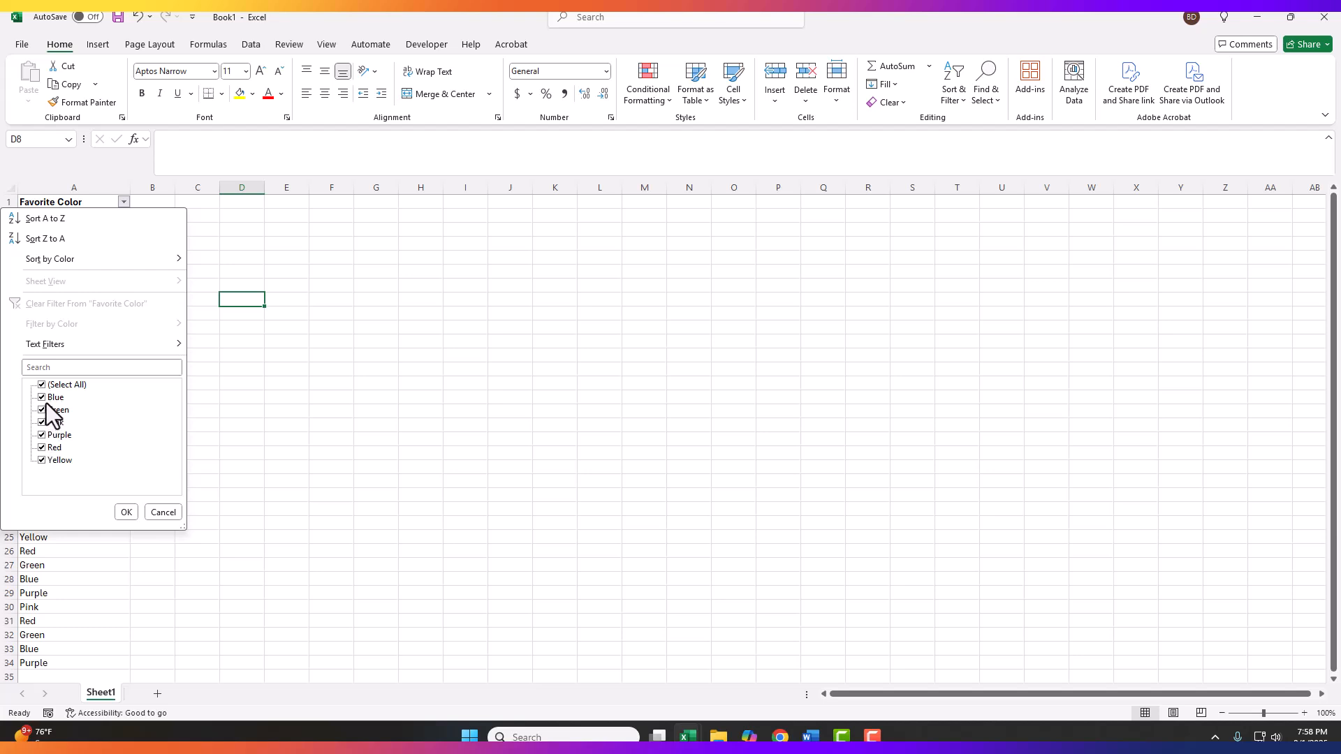
pyautogui.click(163, 513)
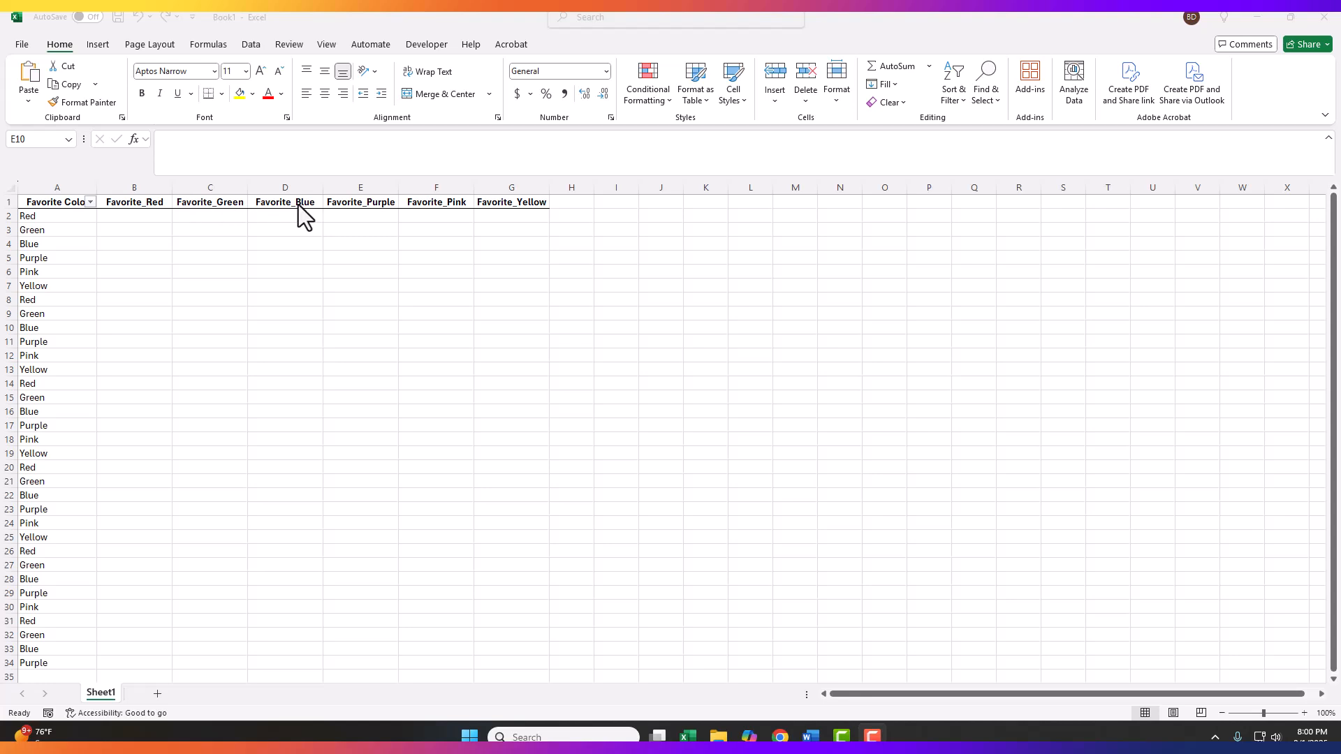
# Step: One-hot encode the Red entry in row 2 with 1 under Favorite_Red and 0 under the other five color columns
pyautogui.click(141, 205)
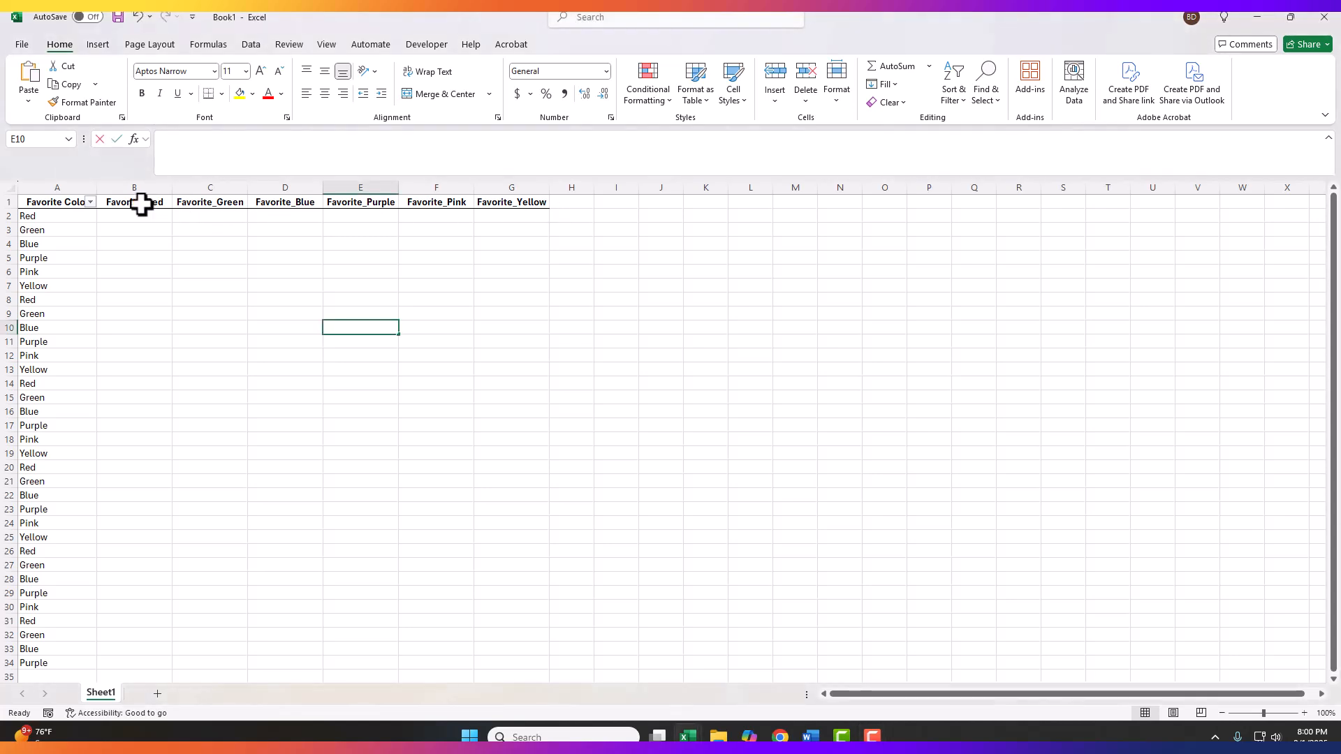
pyautogui.click(197, 203)
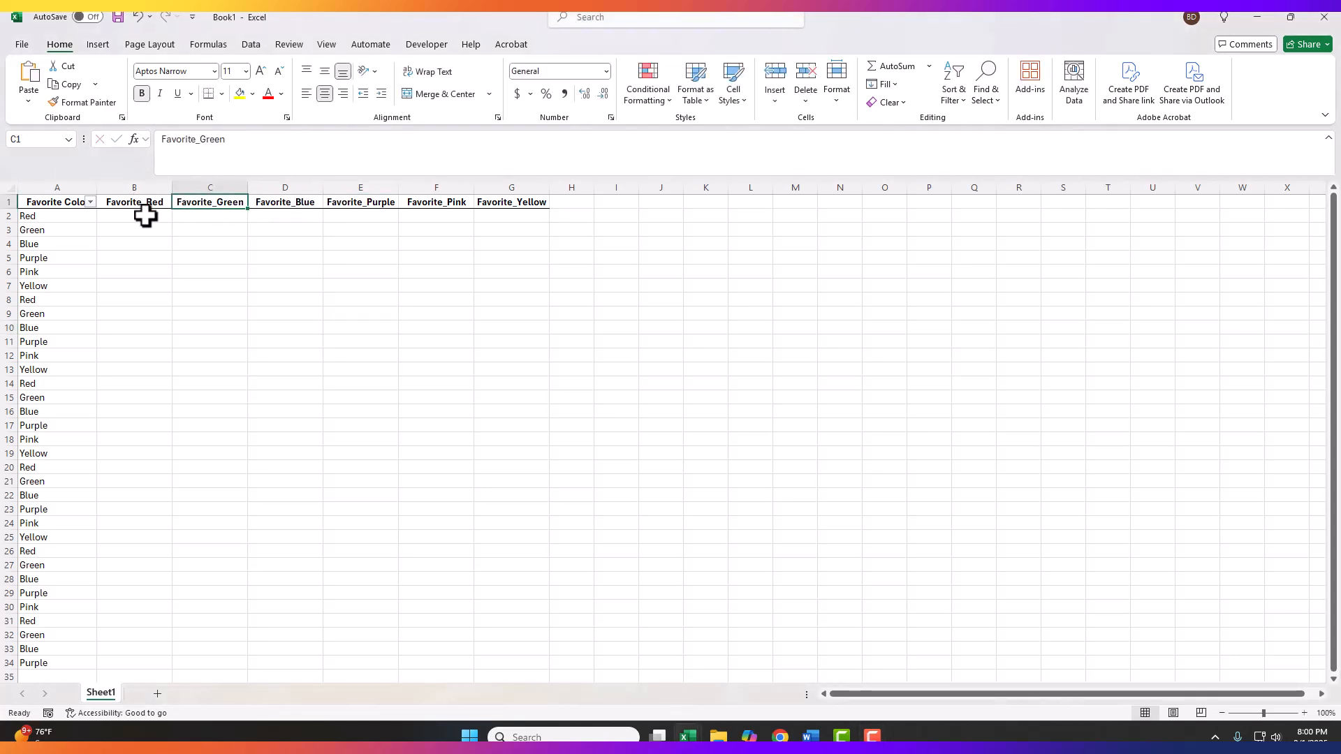
pyautogui.click(33, 218)
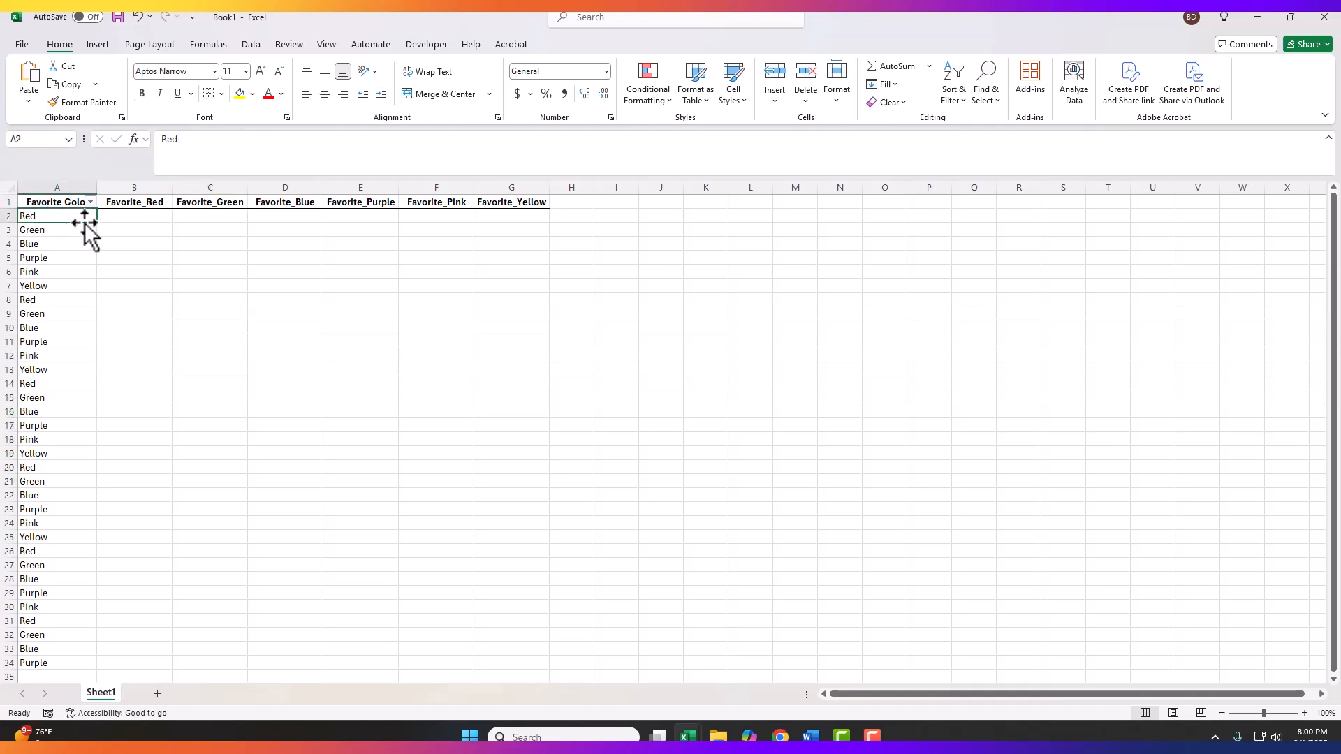
pyautogui.click(117, 216)
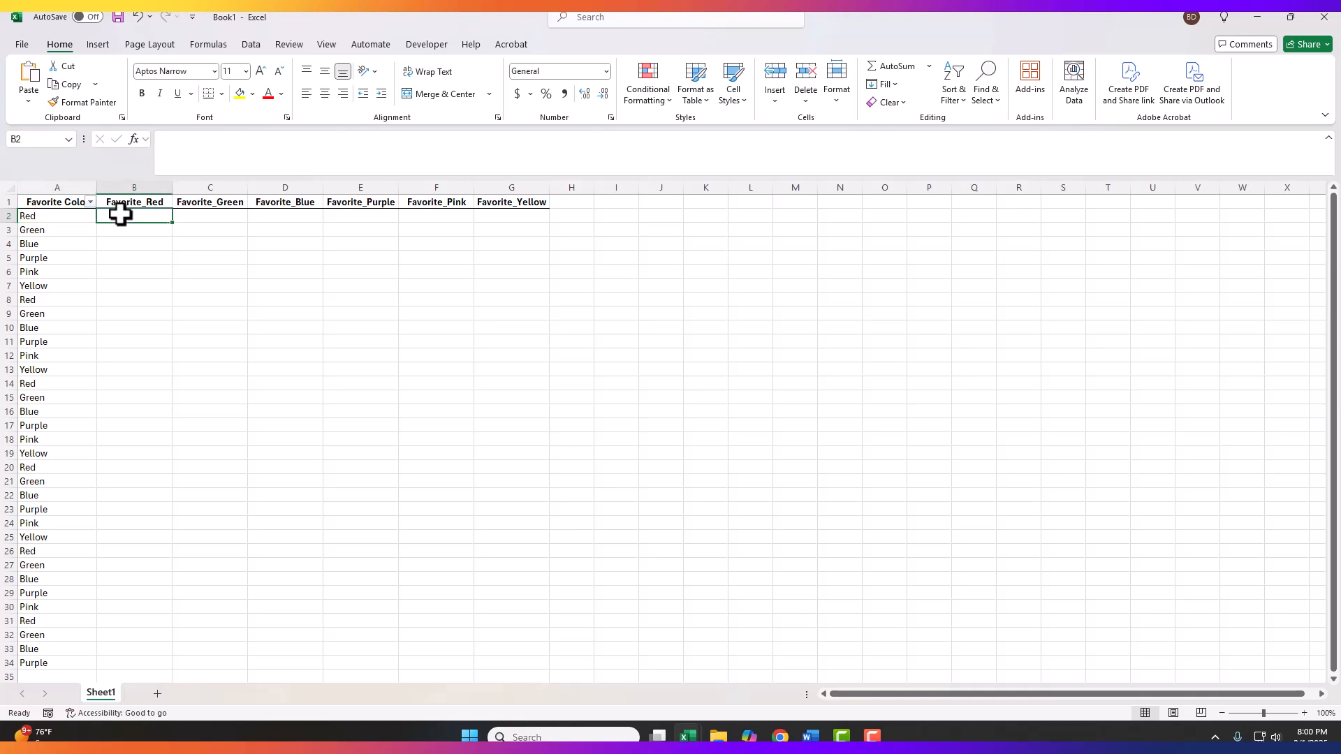
pyautogui.write('1')
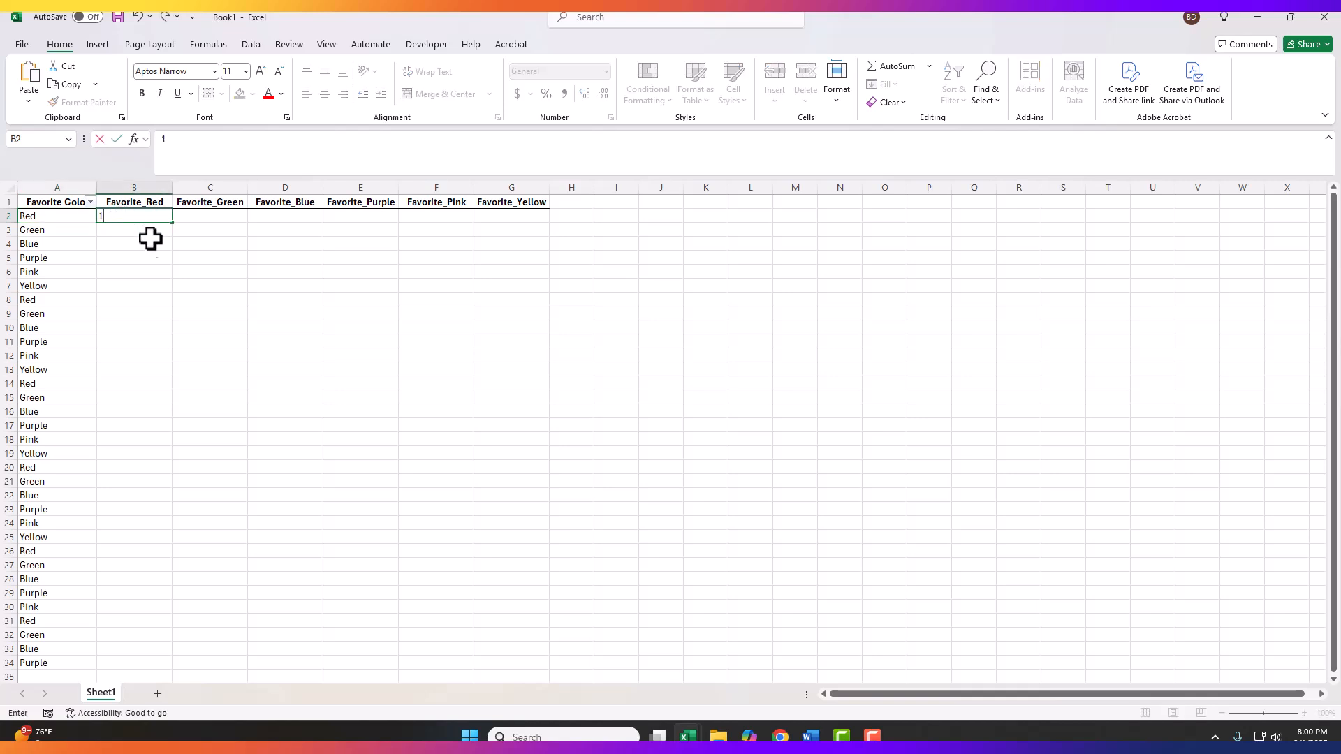
pyautogui.click(194, 216)
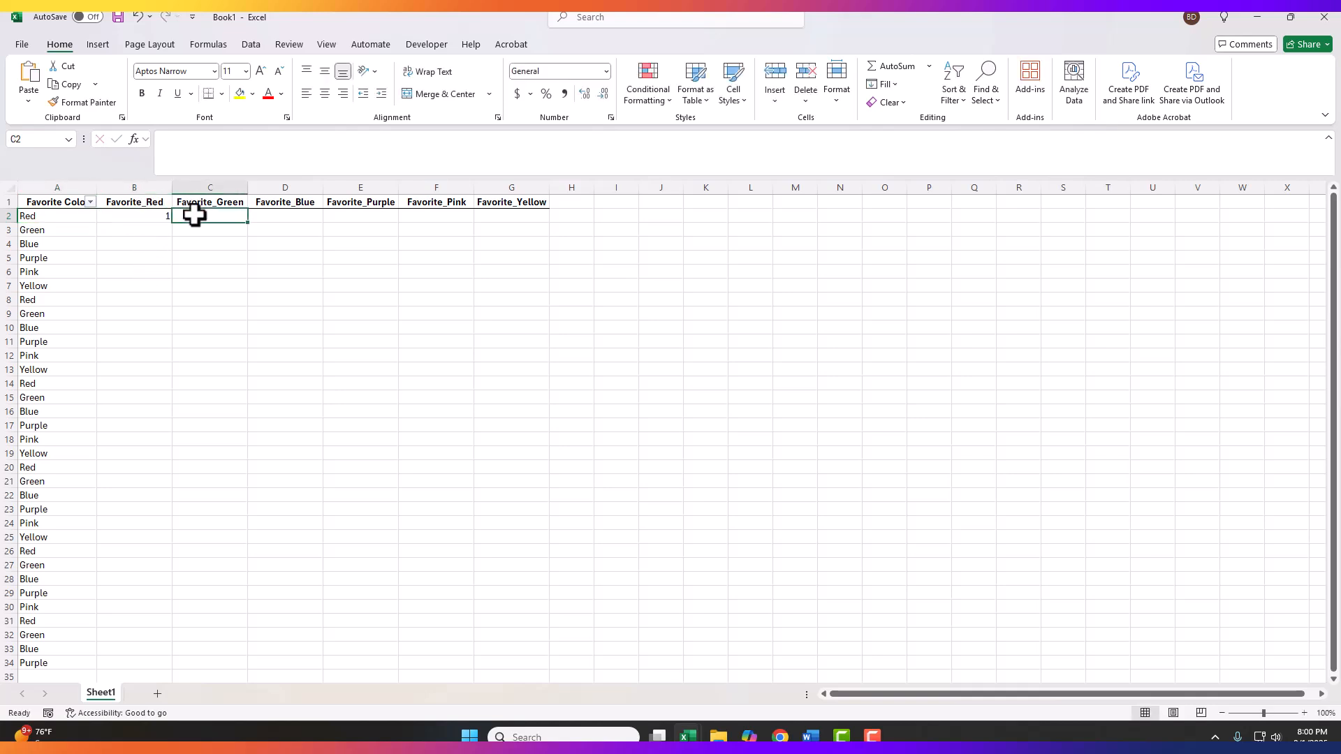
pyautogui.write('0')
pyautogui.click(291, 215)
pyautogui.write('0')
pyautogui.click(377, 218)
pyautogui.write('0')
pyautogui.click(439, 221)
pyautogui.write('0')
pyautogui.click(524, 218)
pyautogui.write('0')
pyautogui.click(494, 241)
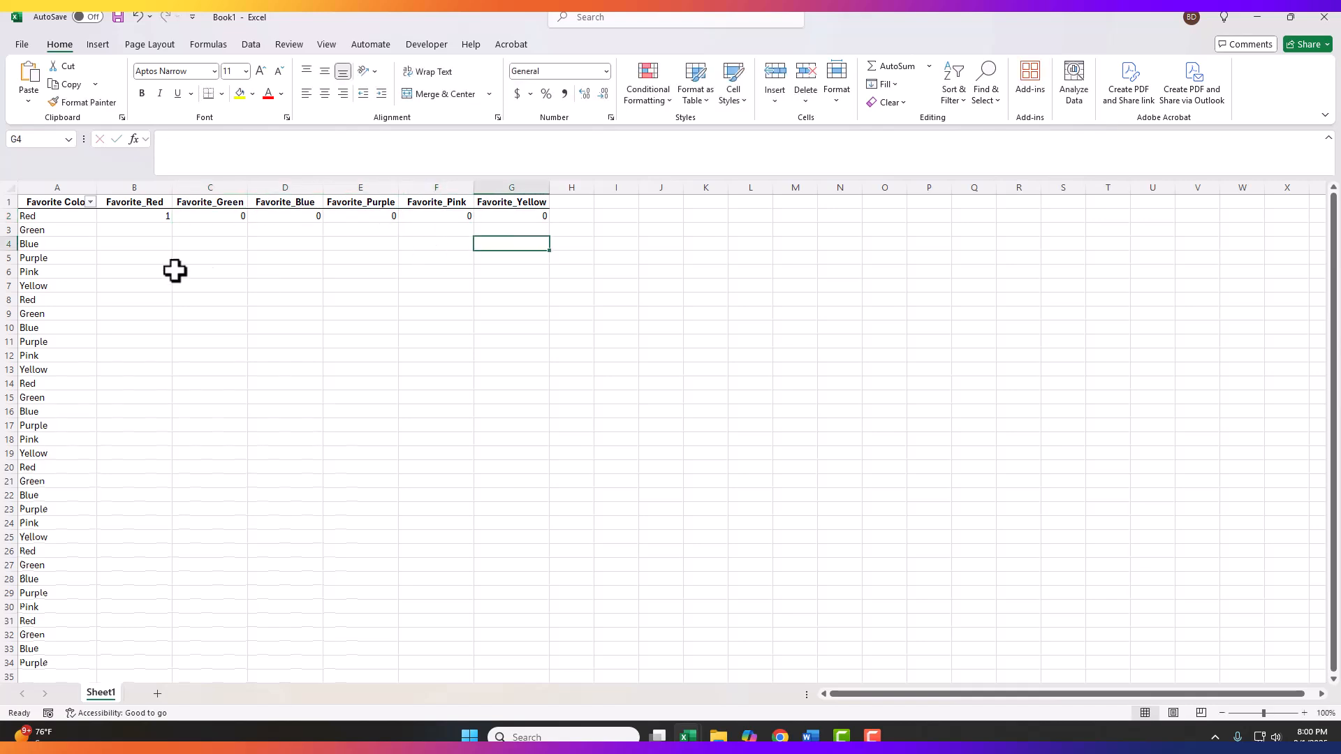
# Step: One-hot encode the Green entry in row 3 with 1 under Favorite_Green and 0 under the other five color columns
pyautogui.click(51, 232)
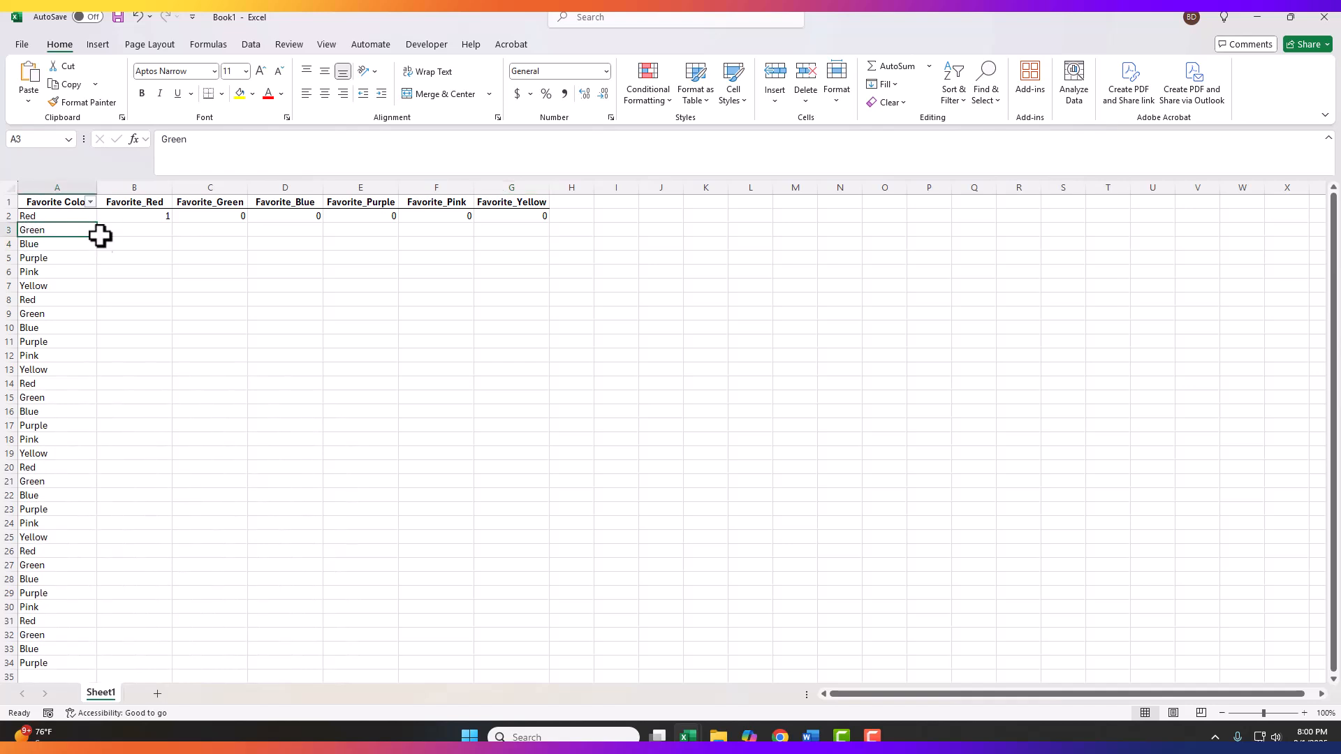
pyautogui.click(140, 232)
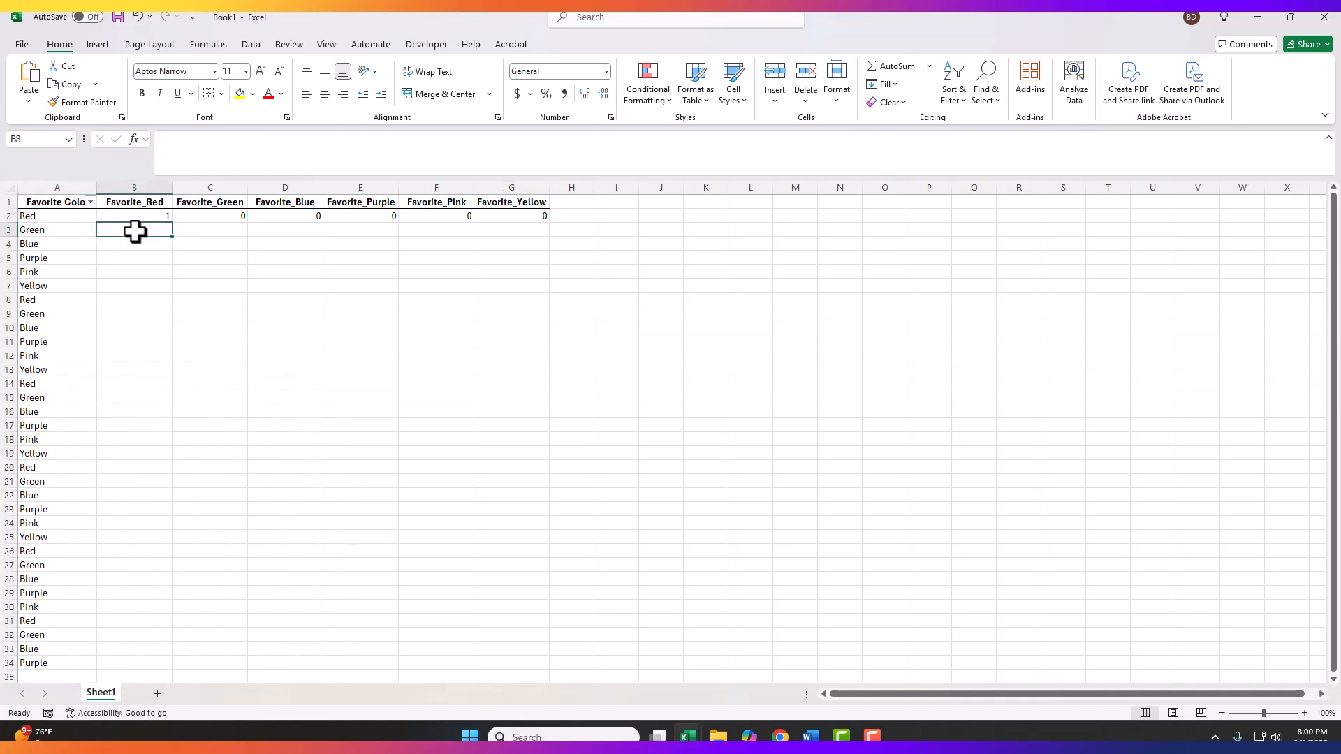
pyautogui.write('0')
pyautogui.click(206, 232)
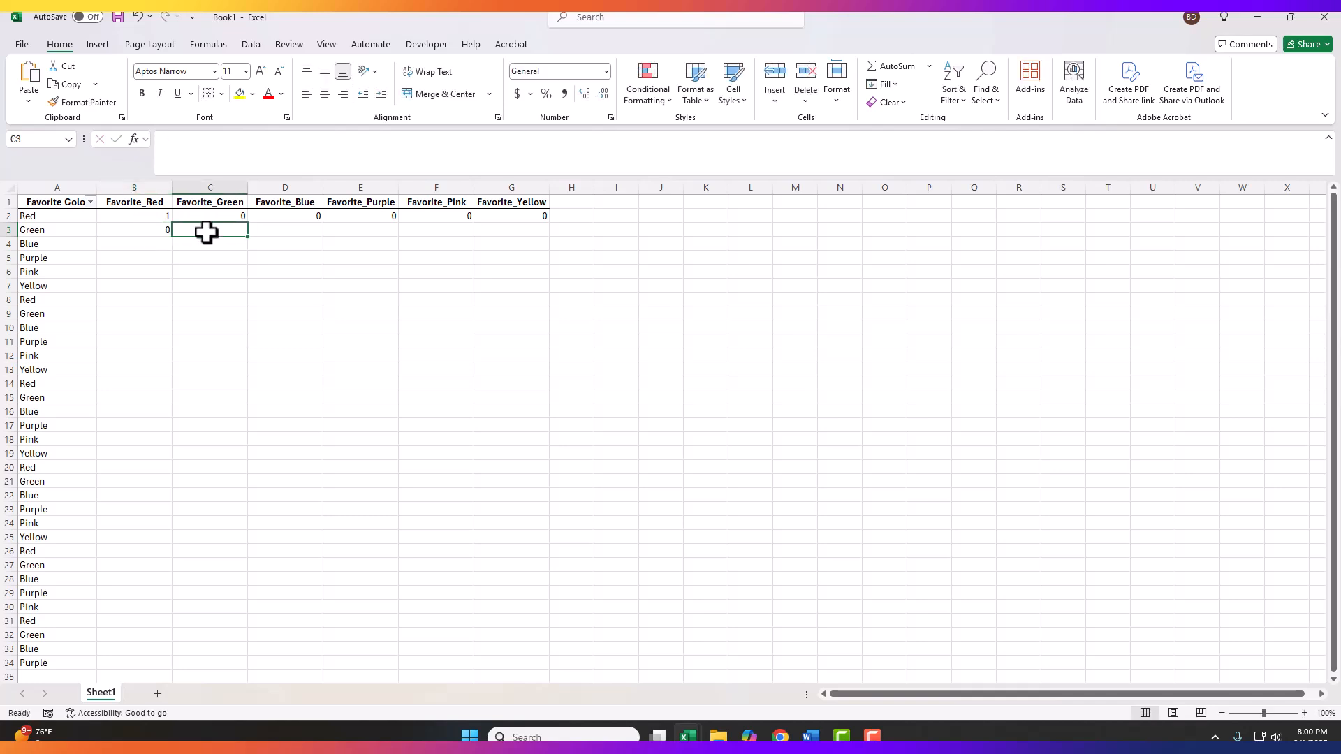
pyautogui.write('1')
pyautogui.click(273, 231)
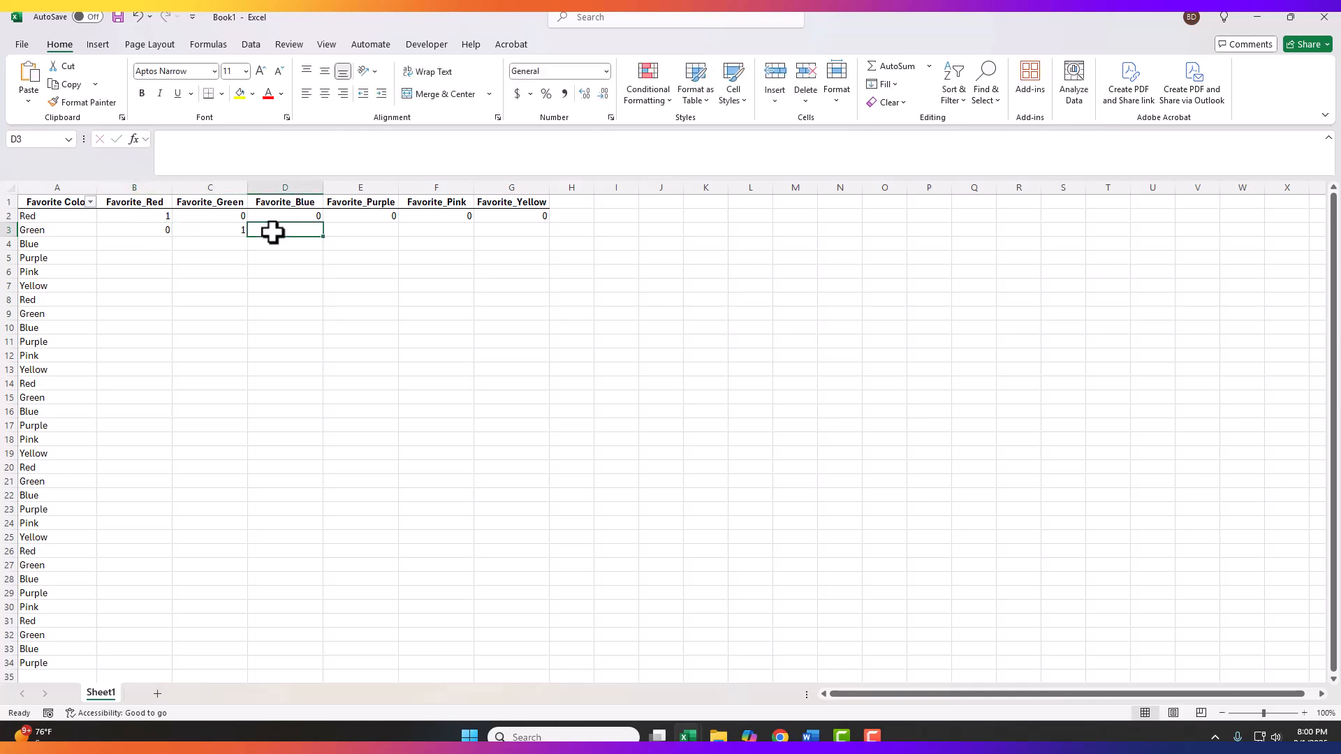
pyautogui.write('0')
pyautogui.click(356, 231)
pyautogui.write('0')
pyautogui.click(440, 231)
pyautogui.write('0')
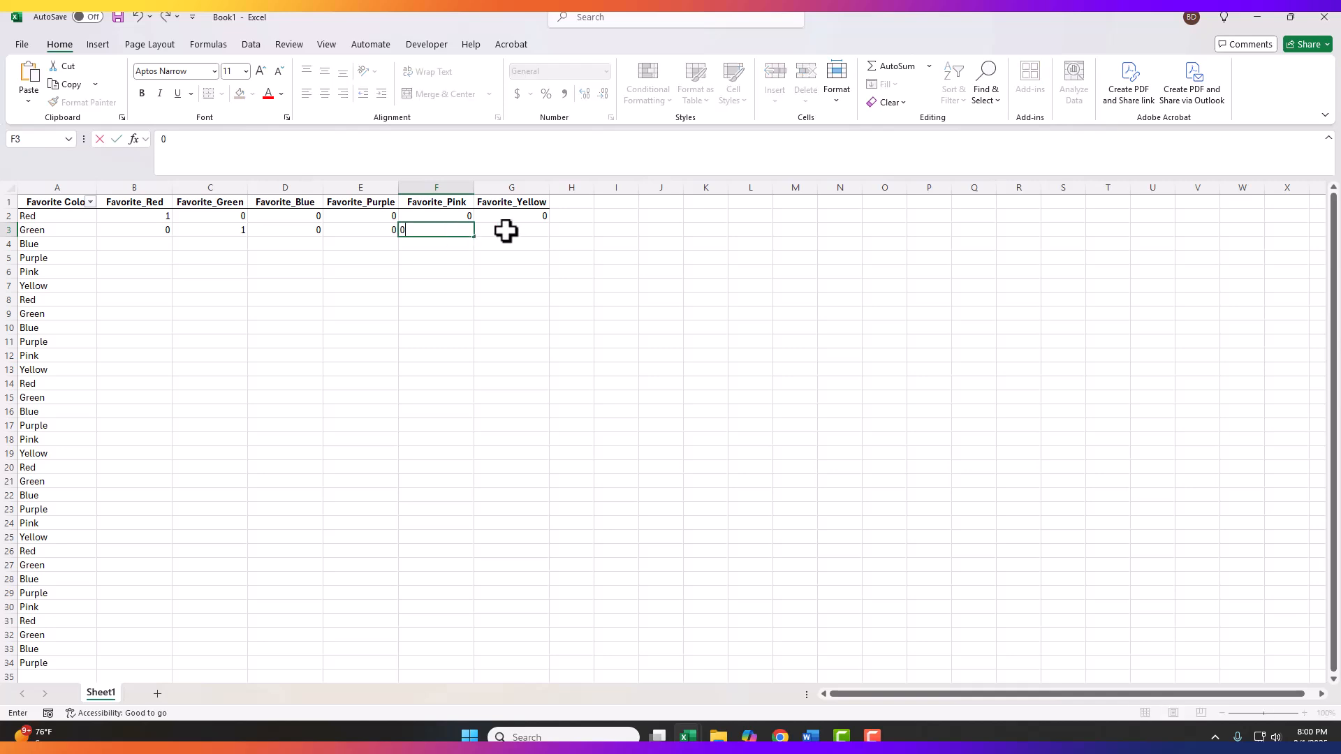
pyautogui.click(505, 231)
pyautogui.write('0')
pyautogui.click(283, 275)
# Step: One-hot encode the Blue entry in row 4 with 1 under Favorite_Blue and 0 under the other five color columns
pyautogui.click(142, 242)
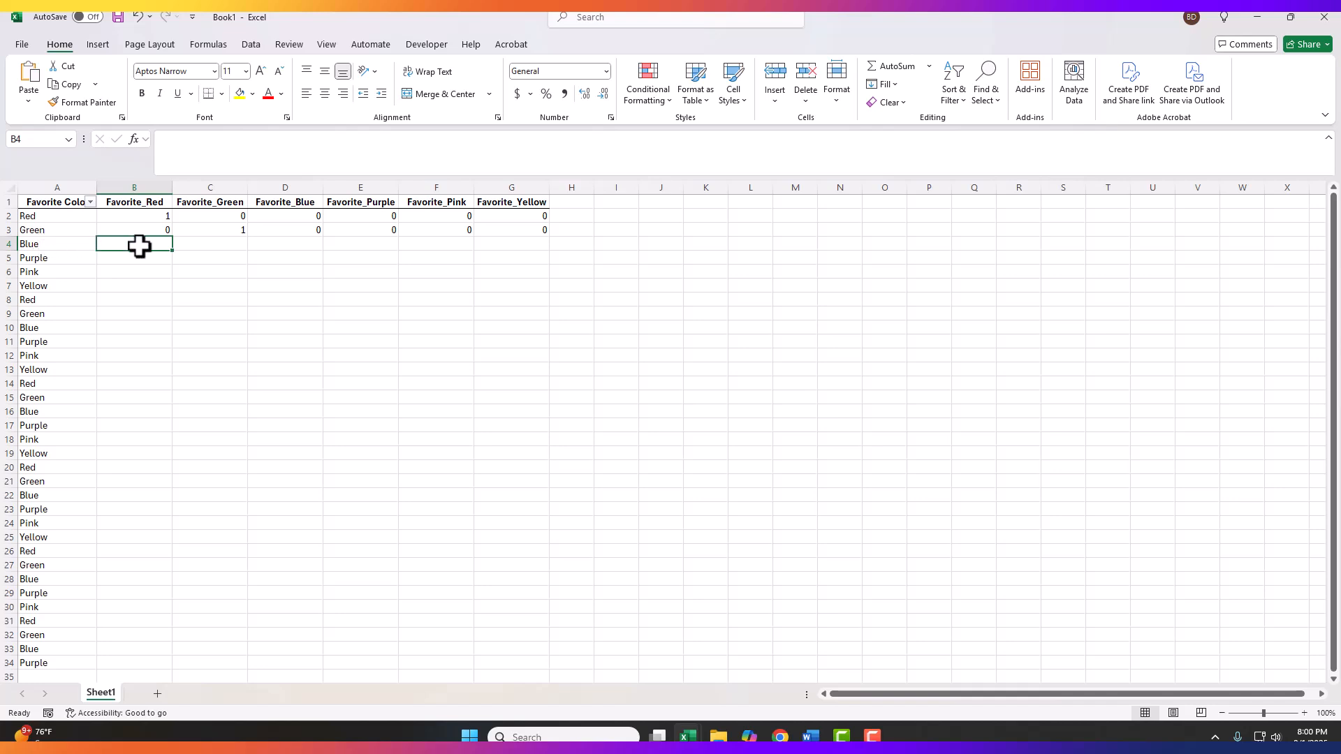
pyautogui.write('0')
pyautogui.click(208, 244)
pyautogui.write('0')
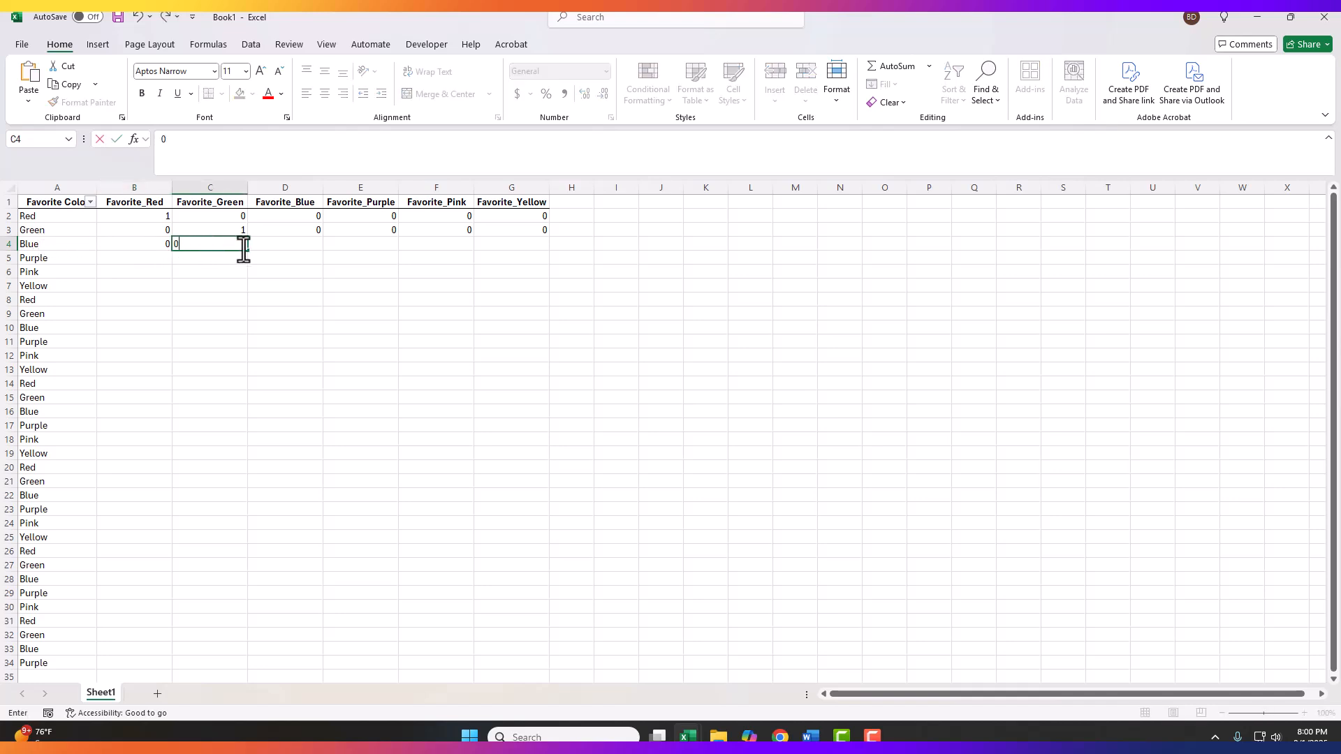
pyautogui.click(295, 244)
pyautogui.write('1')
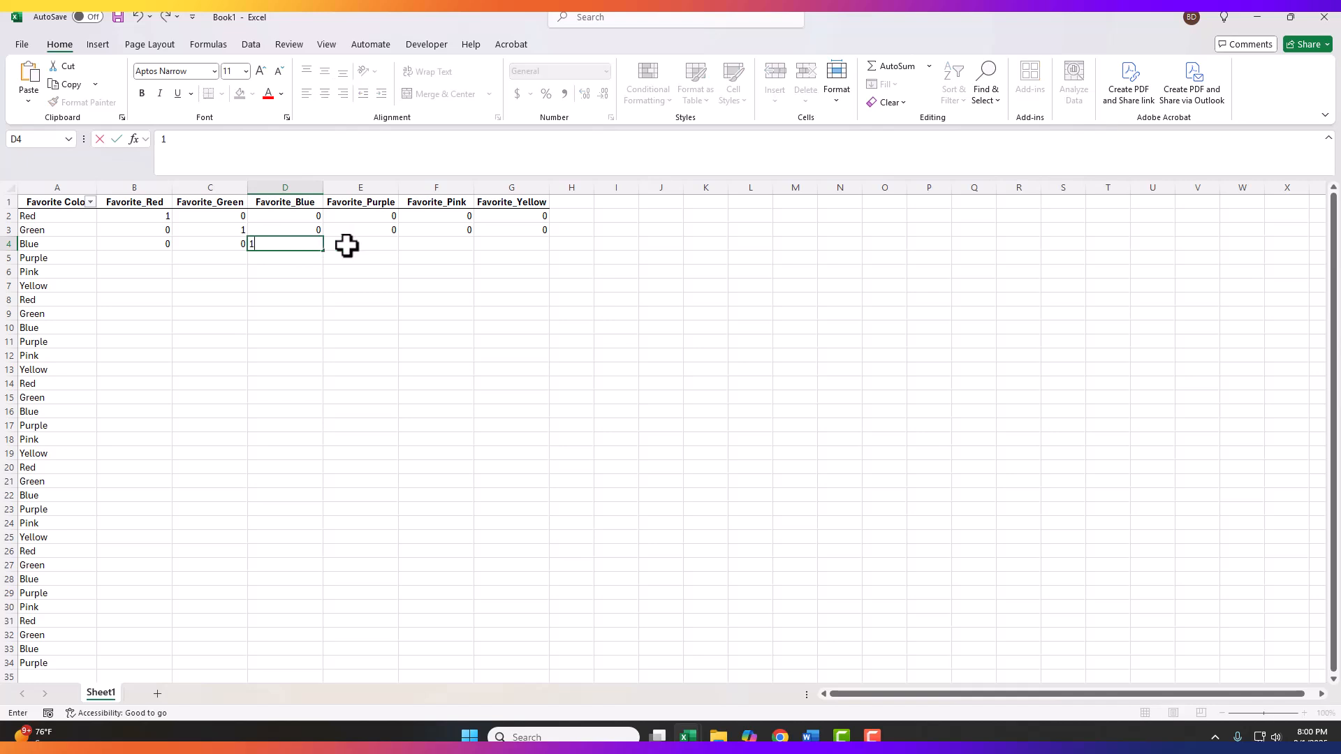
pyautogui.click(349, 245)
pyautogui.write('0')
pyautogui.click(437, 244)
pyautogui.write('0')
pyautogui.click(491, 244)
pyautogui.write('0')
pyautogui.click(492, 295)
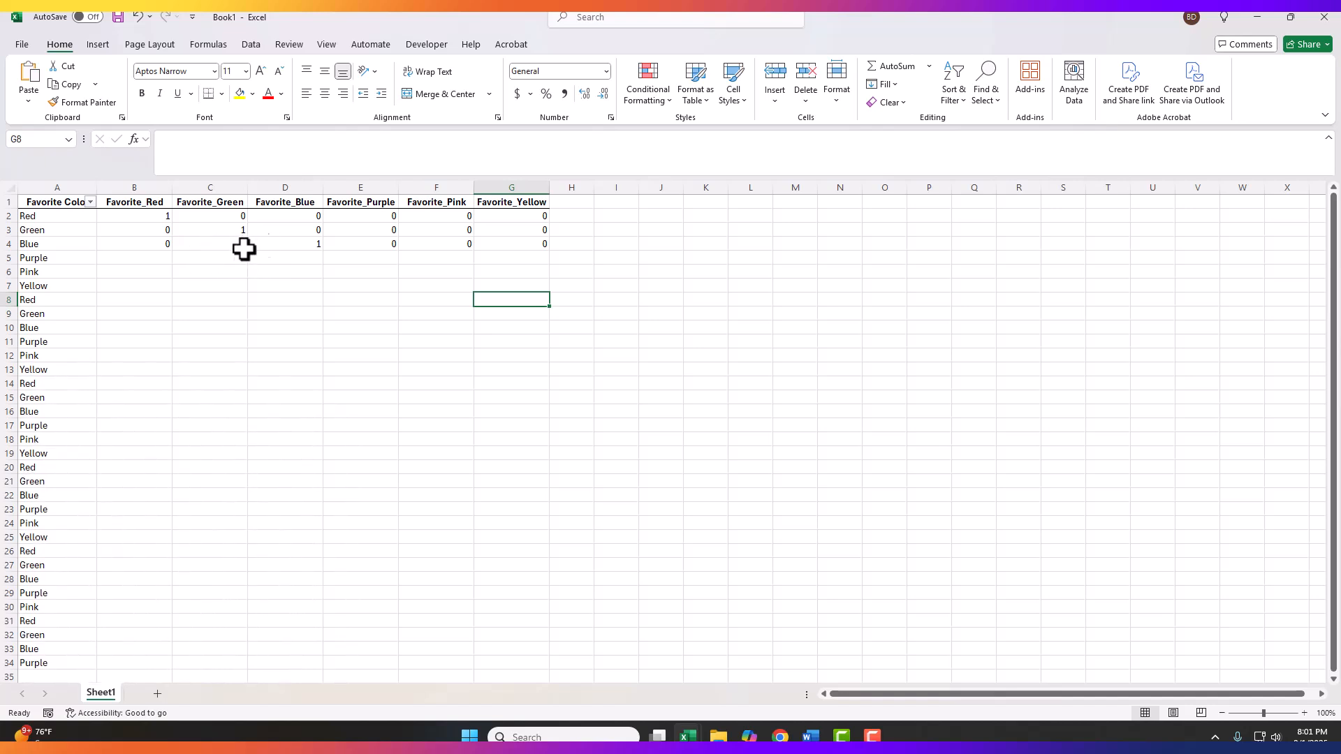
# Step: Compare the full list of Favorite Color entries with the encoded values B2:G2 of the first Red row by selecting each range
pyautogui.moveTo(41, 218); pyautogui.dragTo(45, 653)
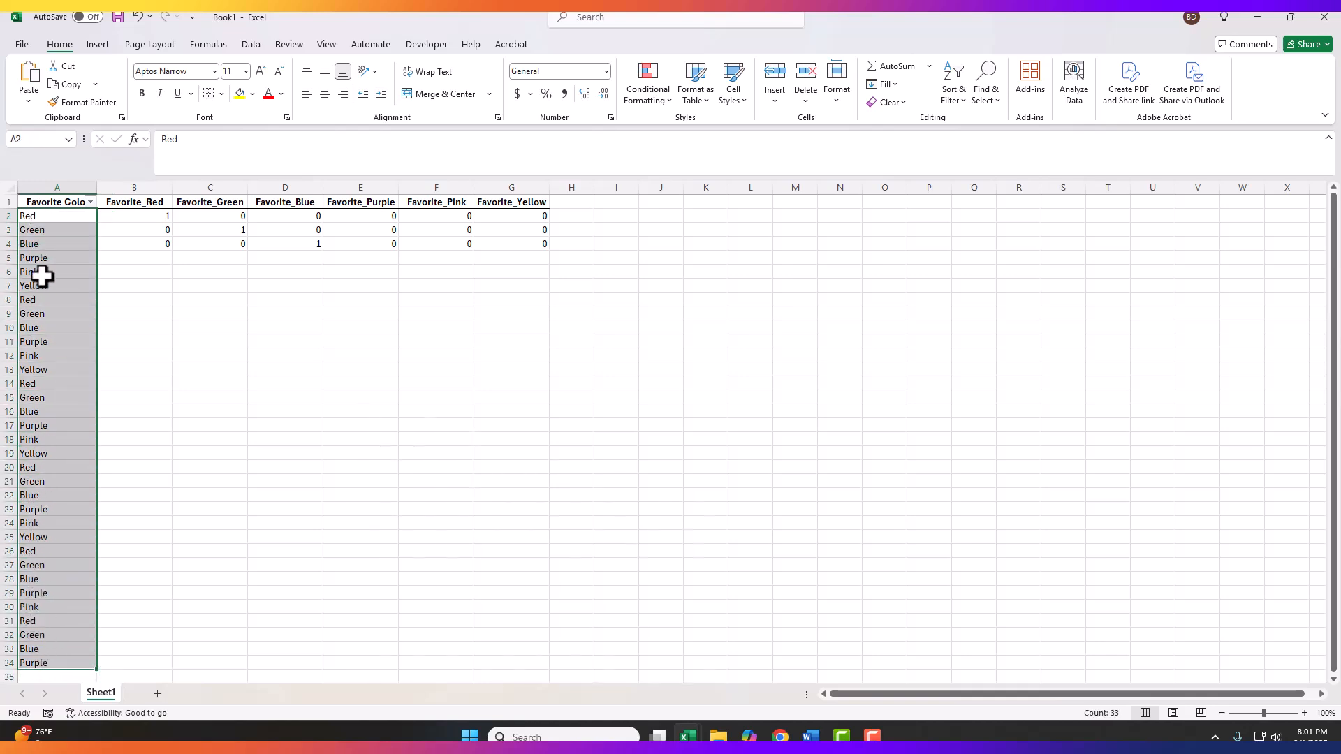
pyautogui.moveTo(143, 218); pyautogui.dragTo(529, 219)
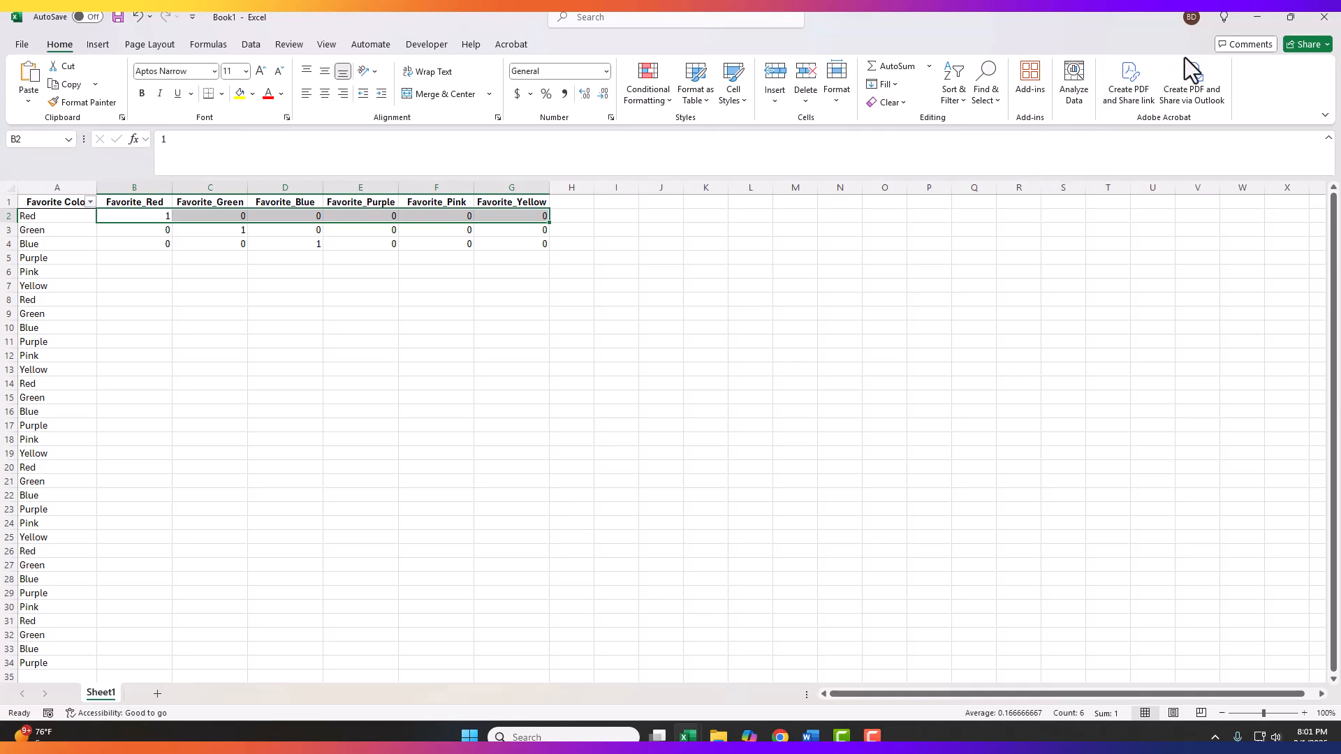
pyautogui.press('F9')
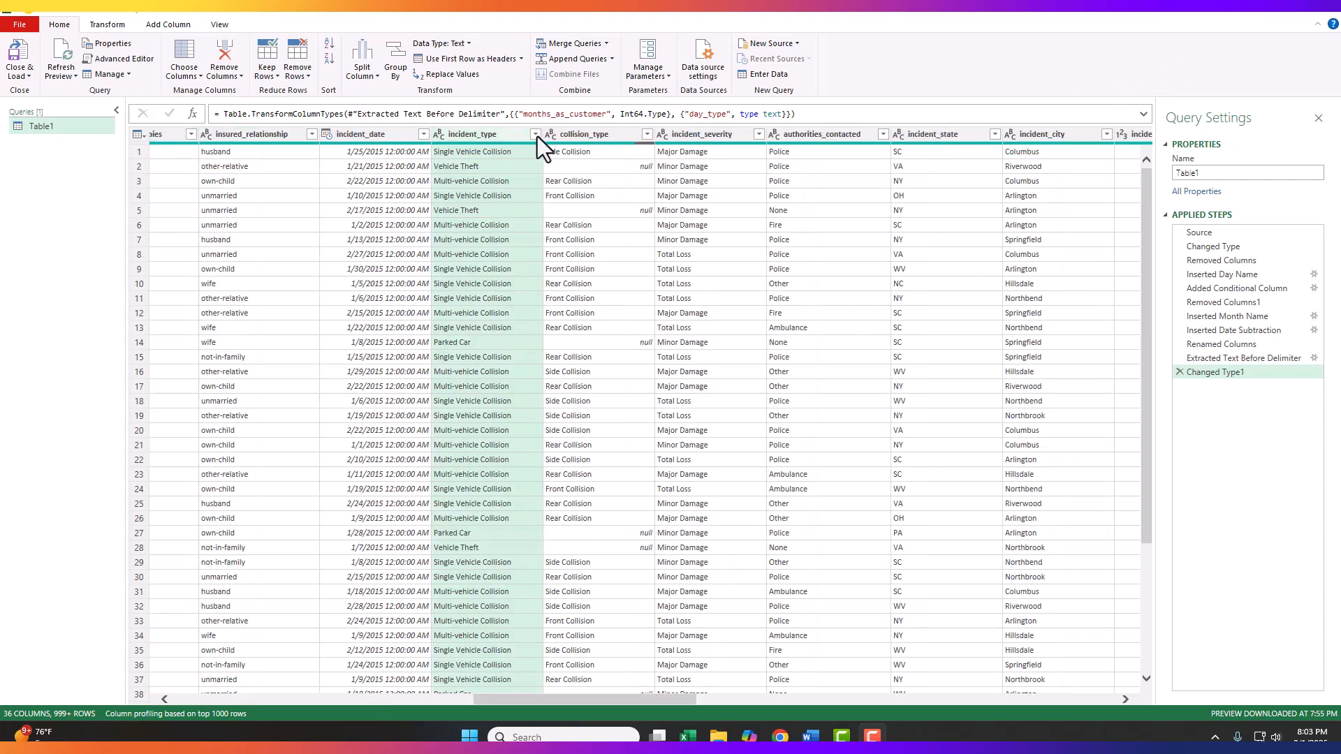
# Step: Load the complete list of incident_type filter values in Power Query and apply the filter with every value selected
pyautogui.click(535, 134)
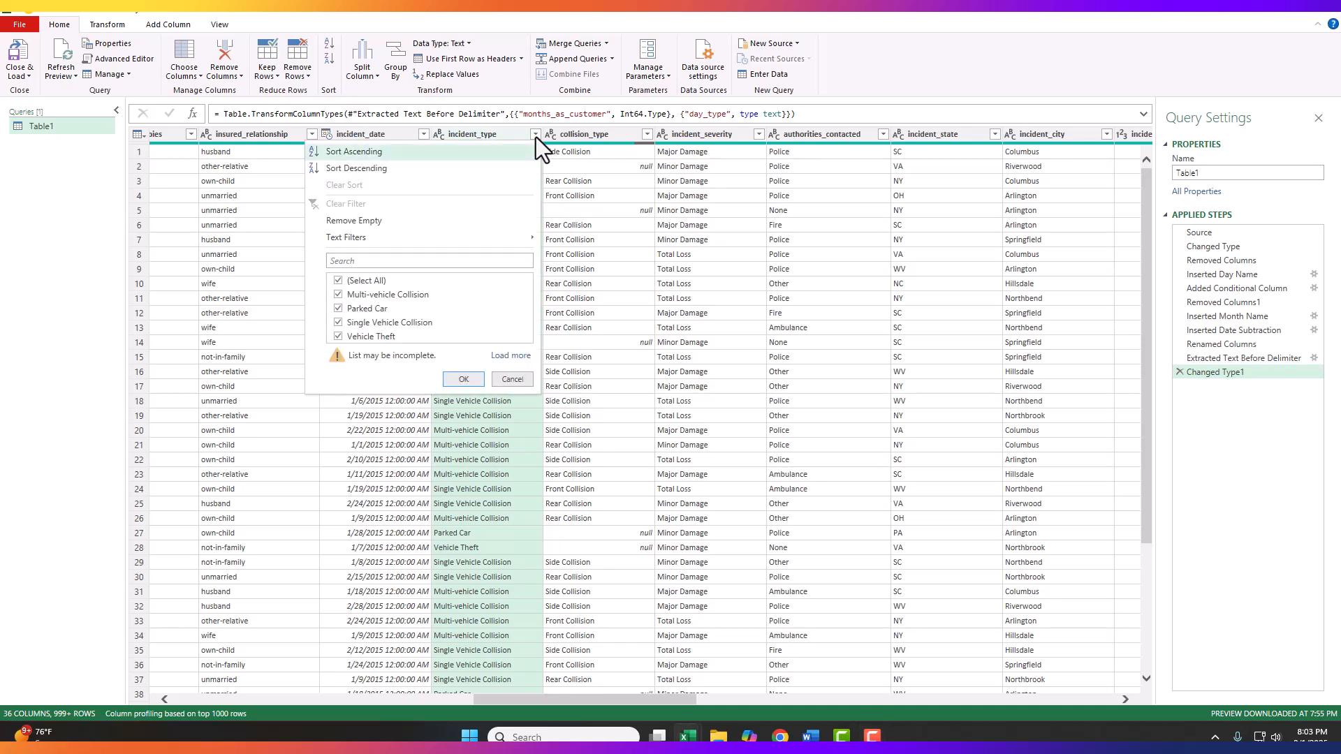
pyautogui.click(507, 356)
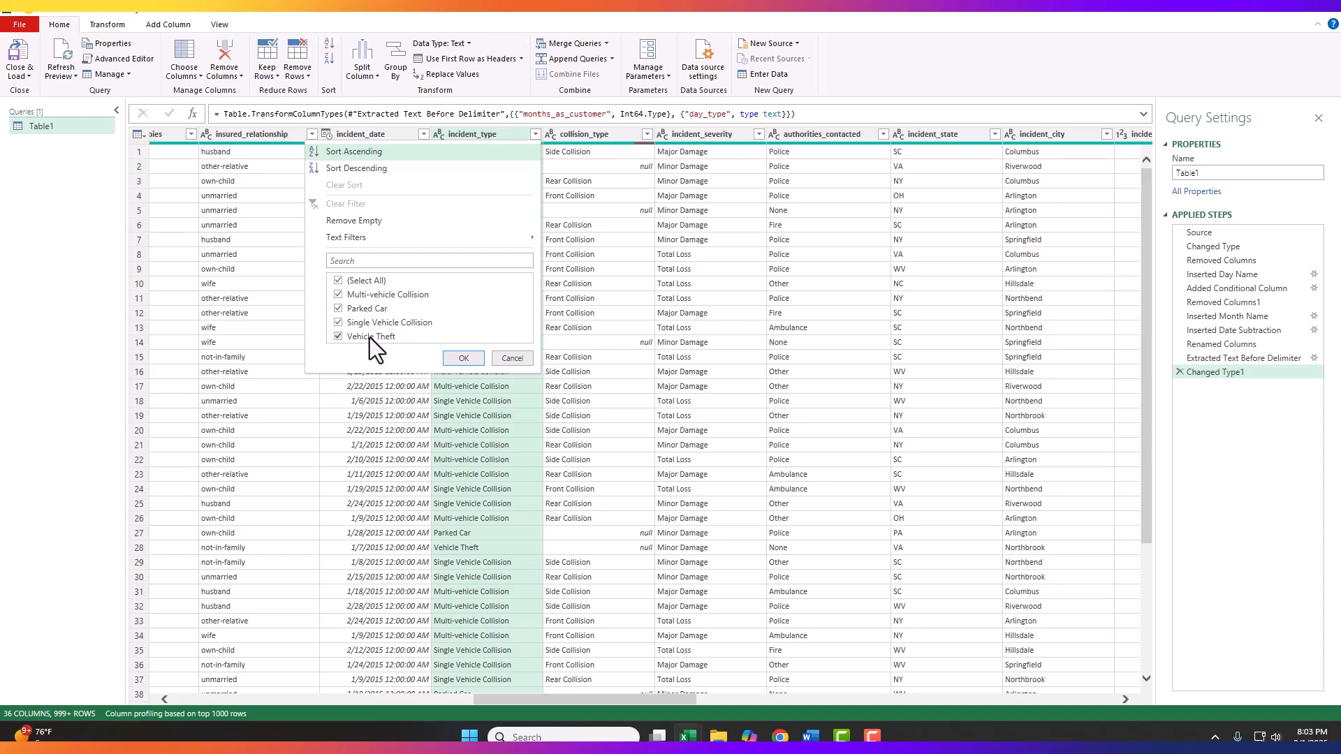
pyautogui.click(471, 359)
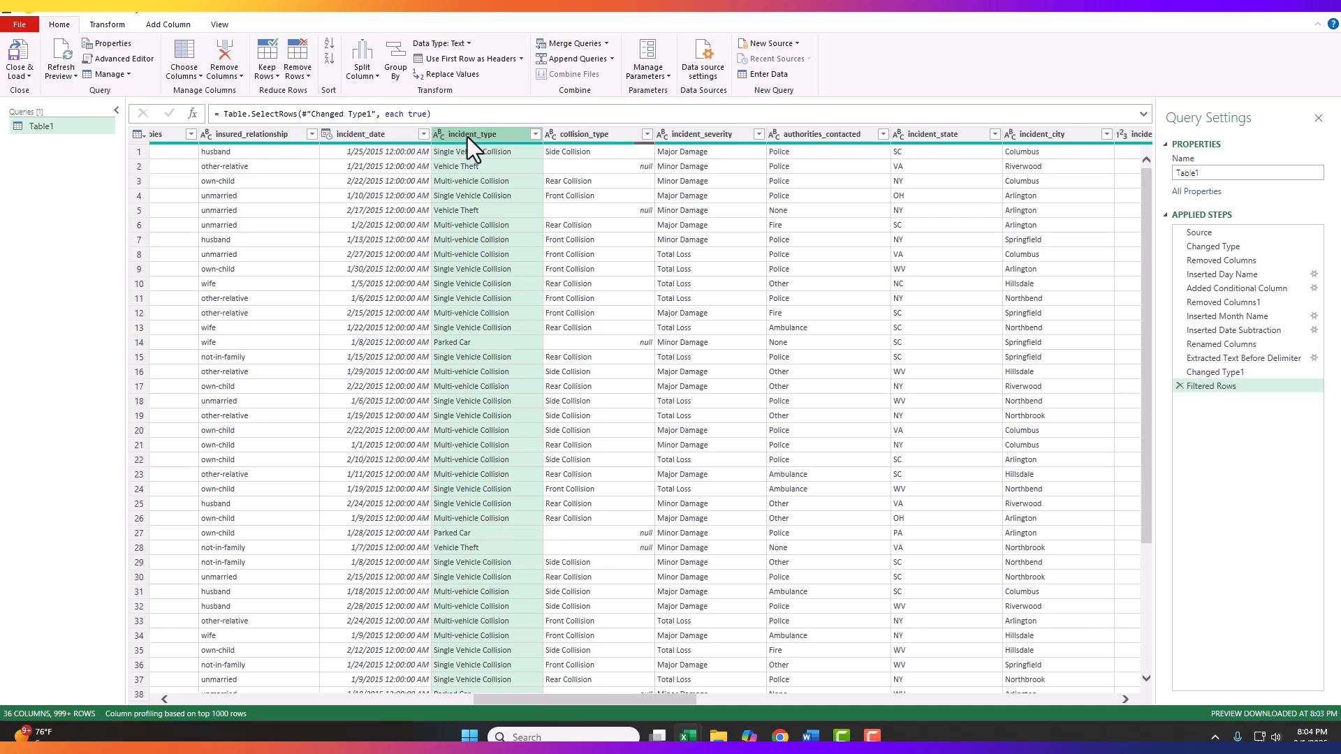
# Step: Start a column from examples based on incident_type, entering 1 for Single Vehicle Collision in row 1 and 0 for Vehicle Theft in row 2
pyautogui.click(162, 27)
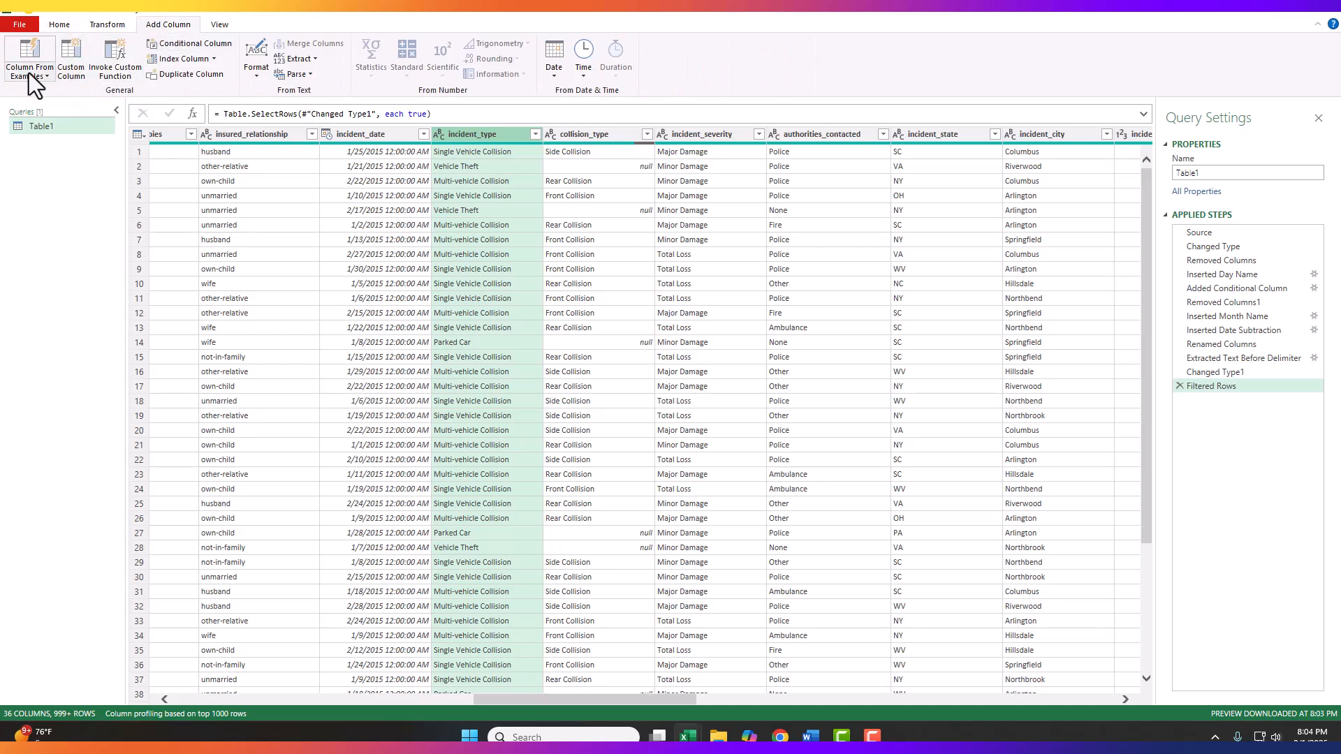
pyautogui.click(48, 77)
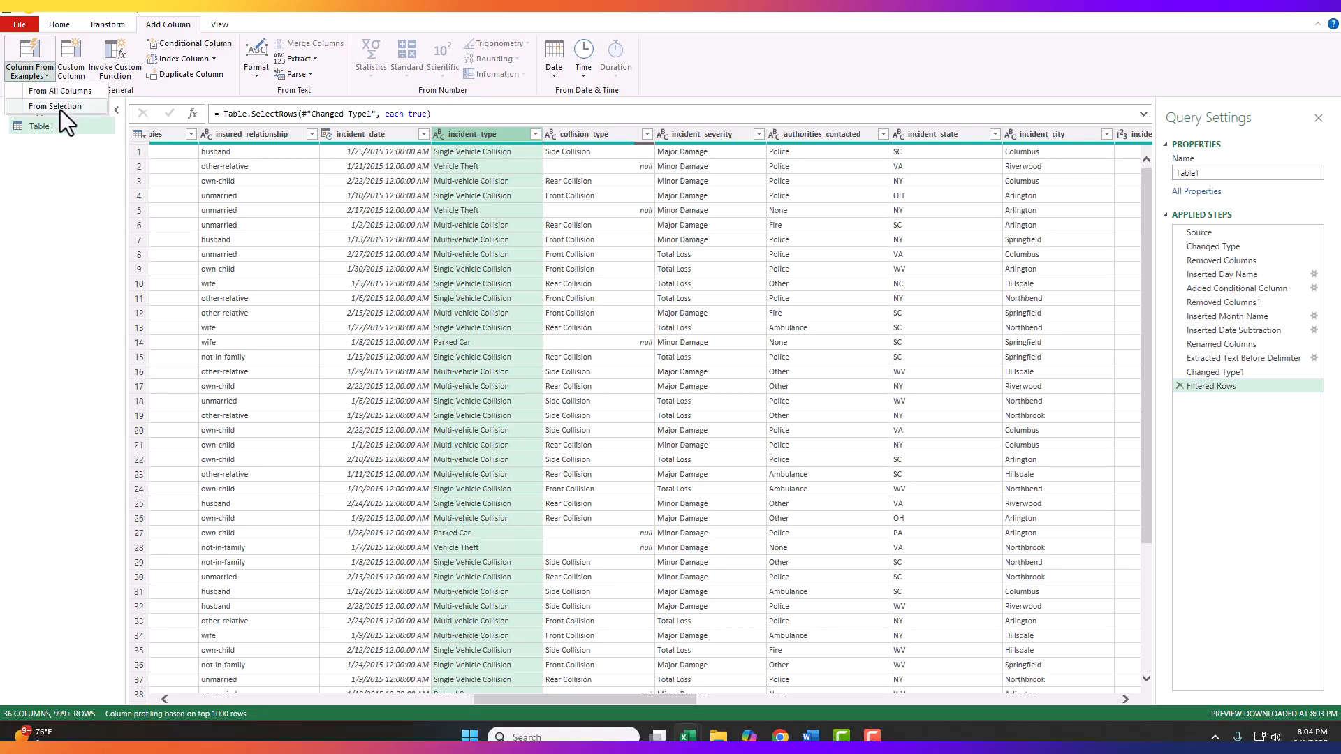
pyautogui.click(49, 107)
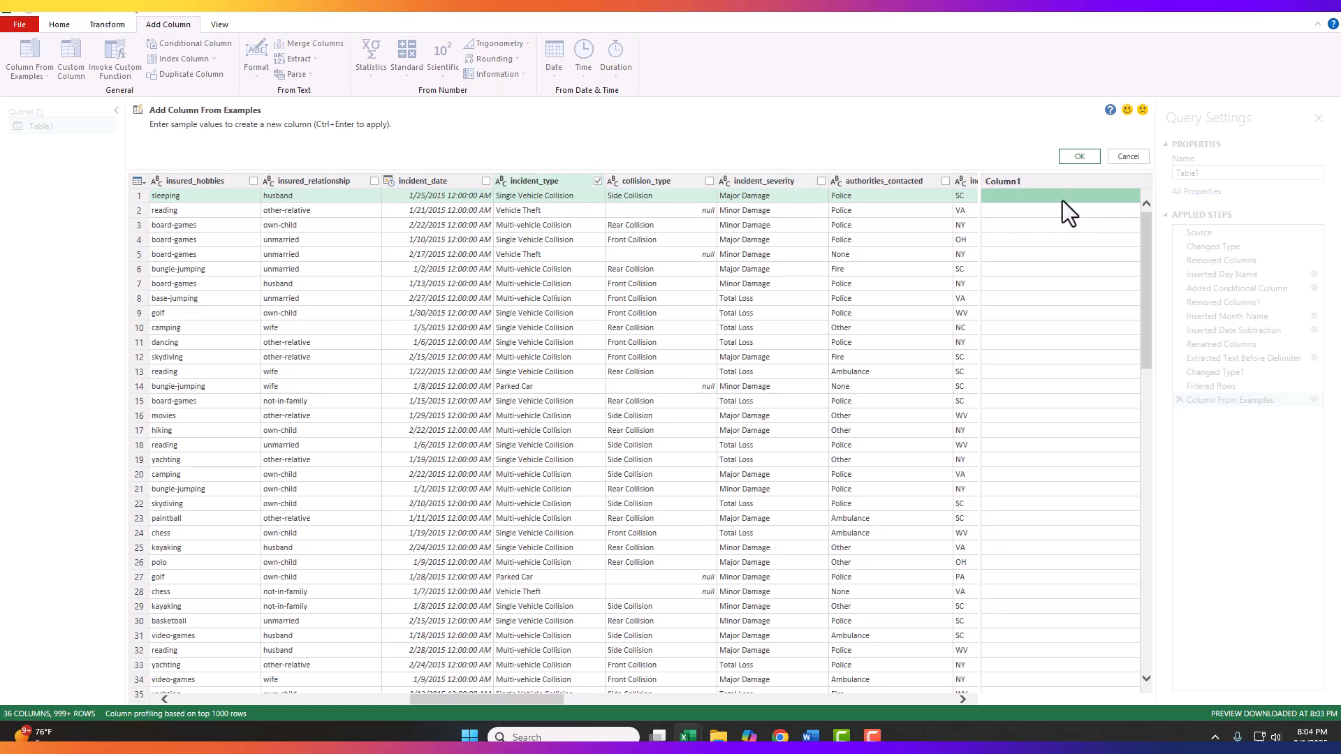
pyautogui.write('1')
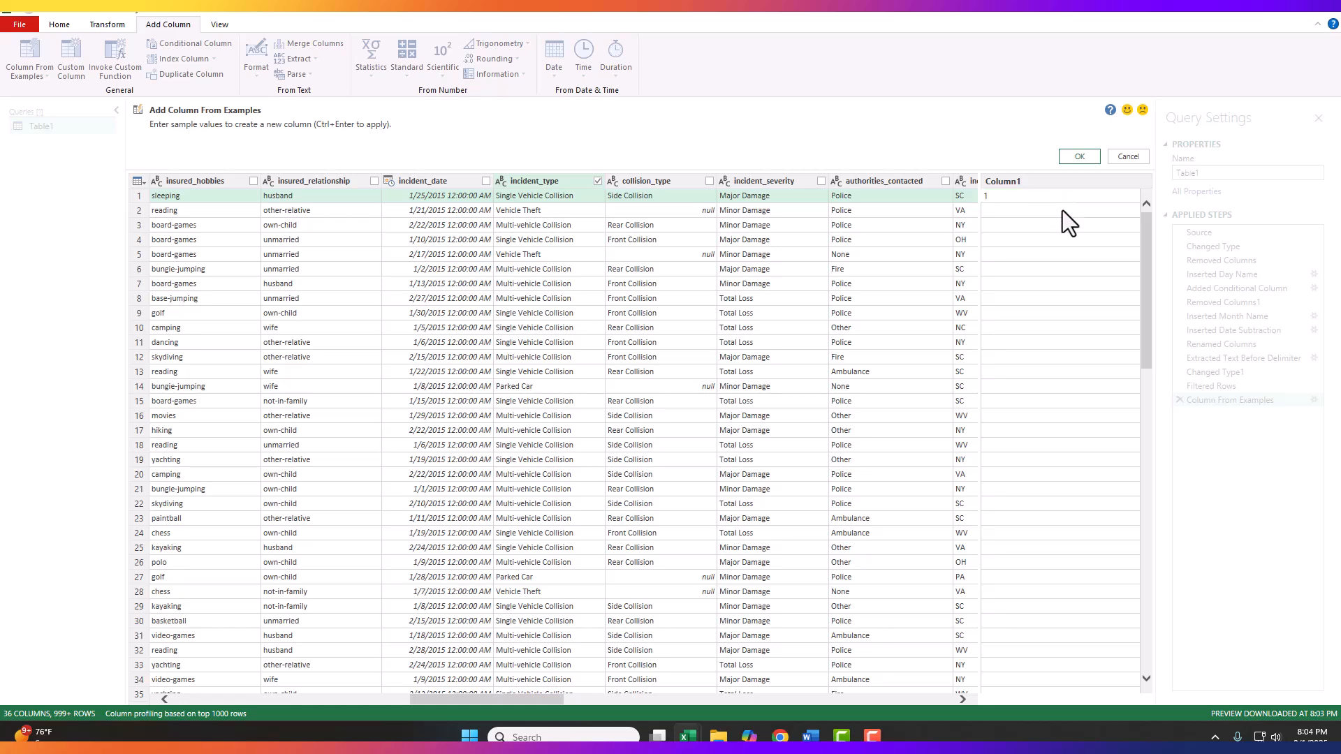
pyautogui.click(1062, 214)
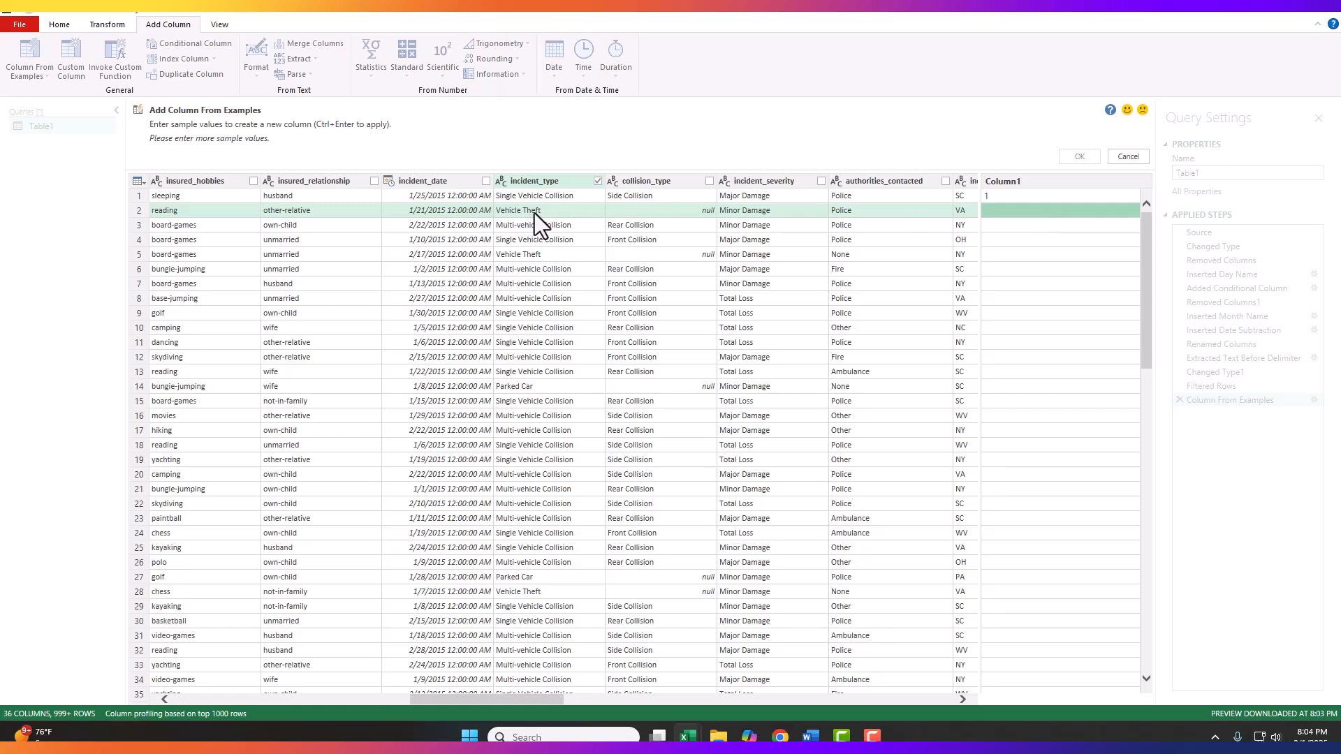
pyautogui.write('0')
pyautogui.click(1041, 235)
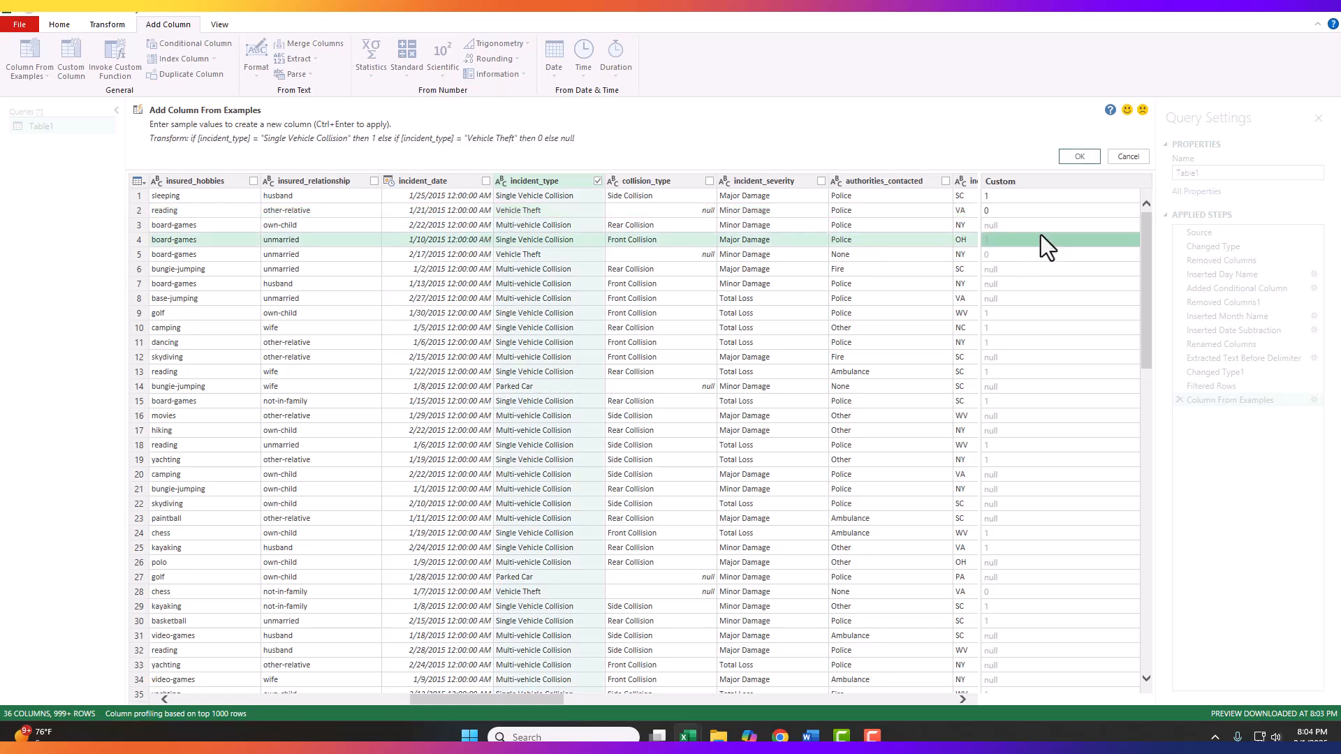
# Step: Enter the example value 0 for Multi-vehicle Collision in row 3 and Parked Car in row 14, and create the column
pyautogui.click(1038, 225)
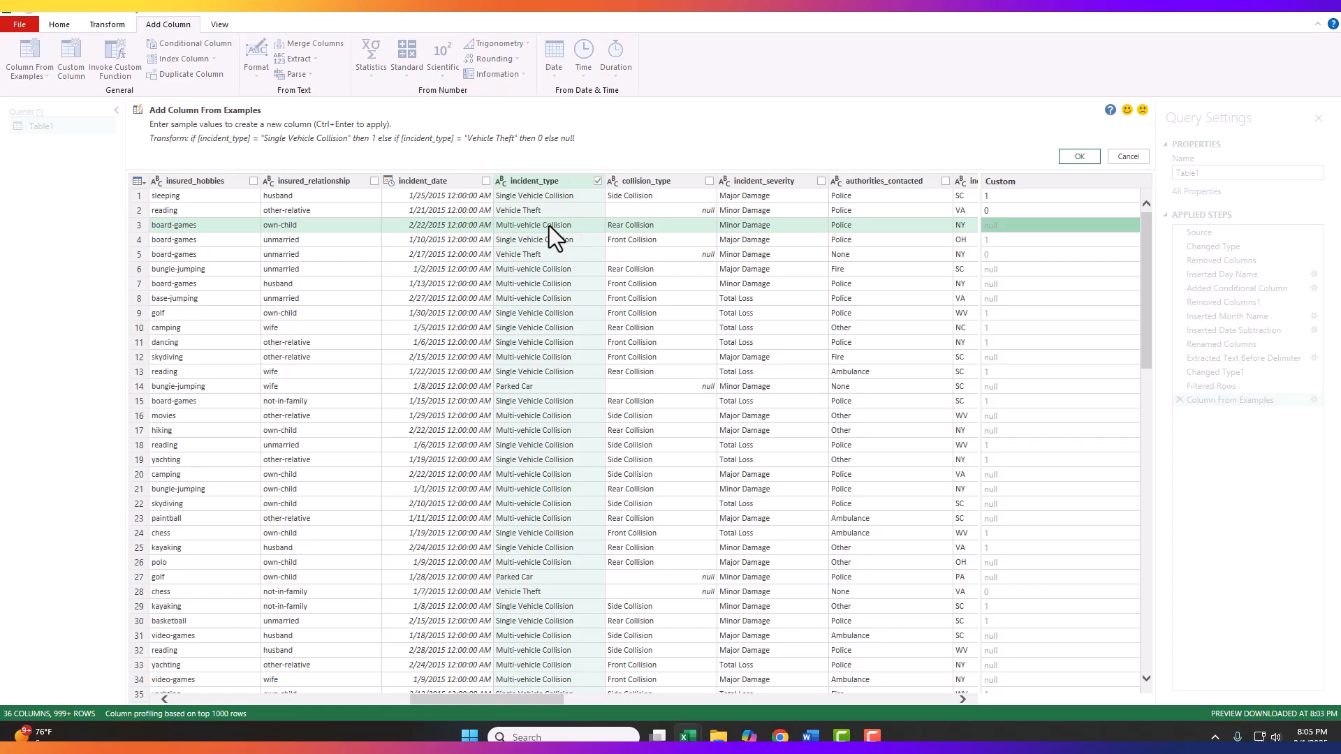
pyautogui.click(1002, 228)
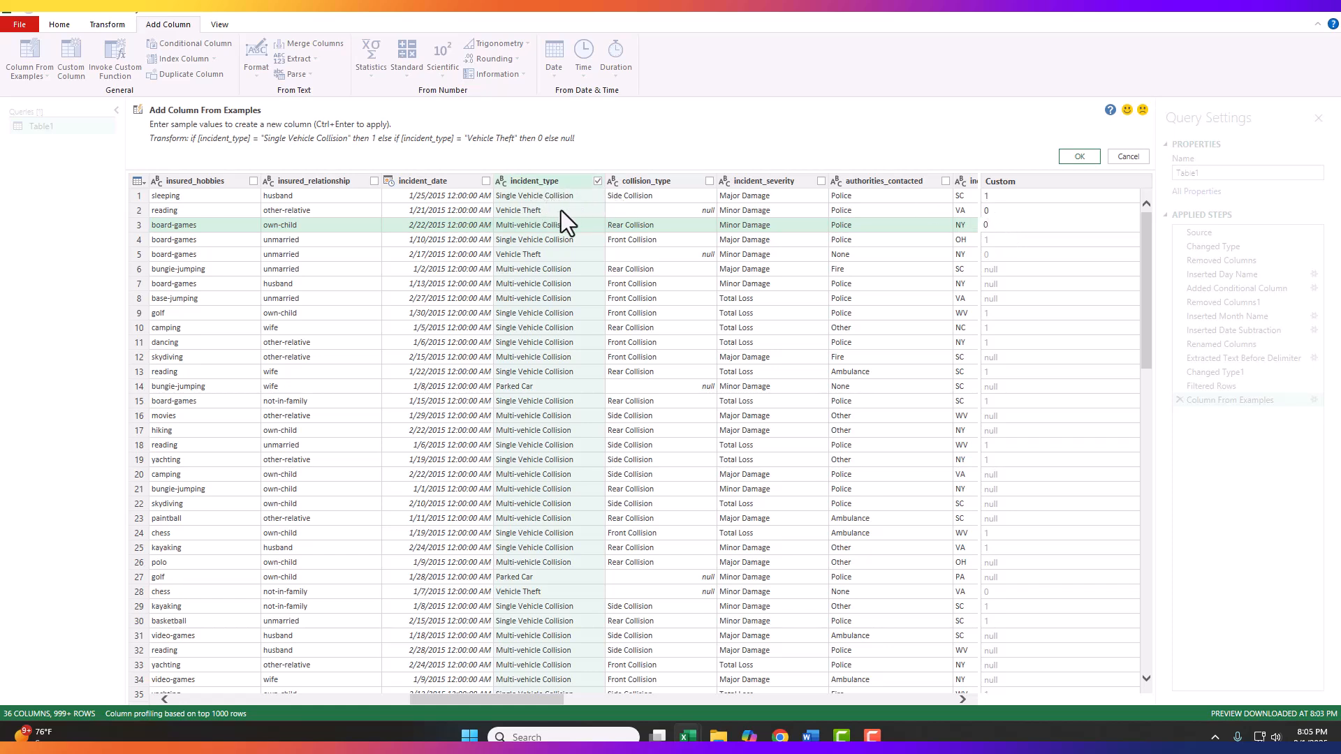
pyautogui.press('Return')
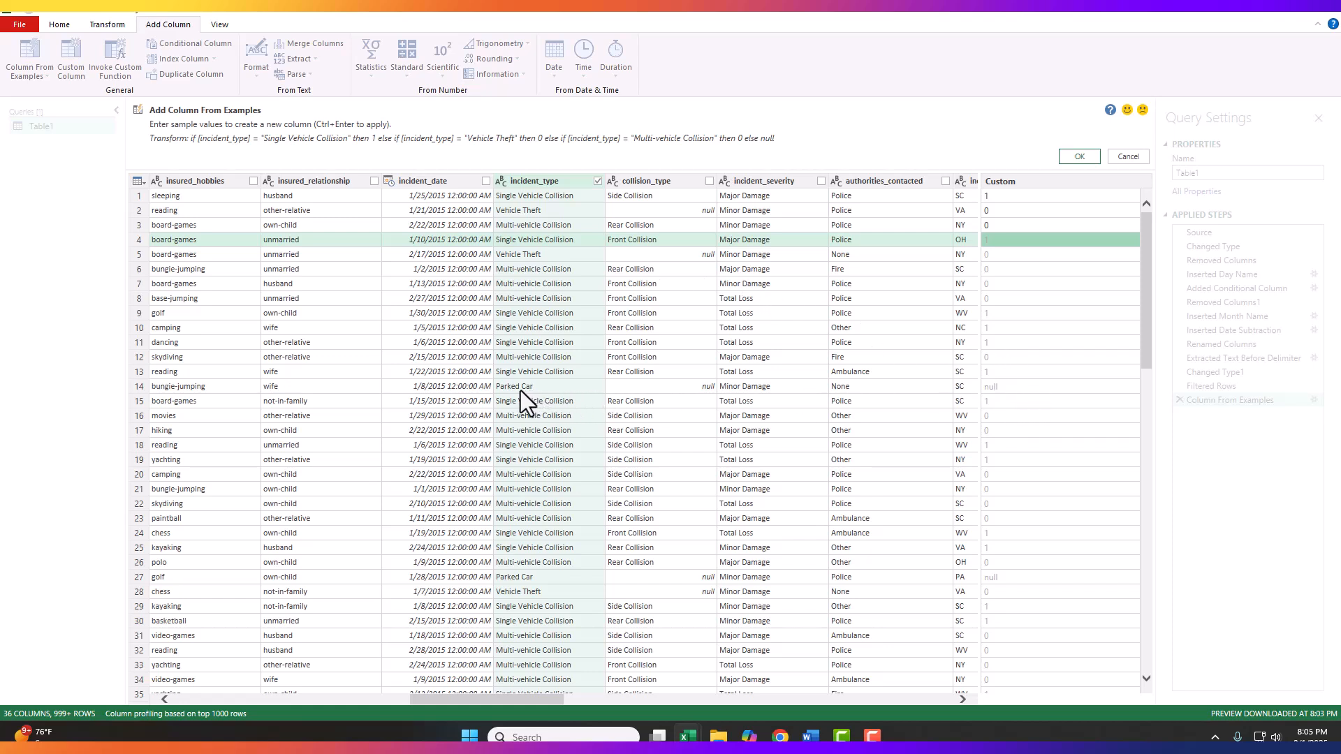
pyautogui.click(1005, 386)
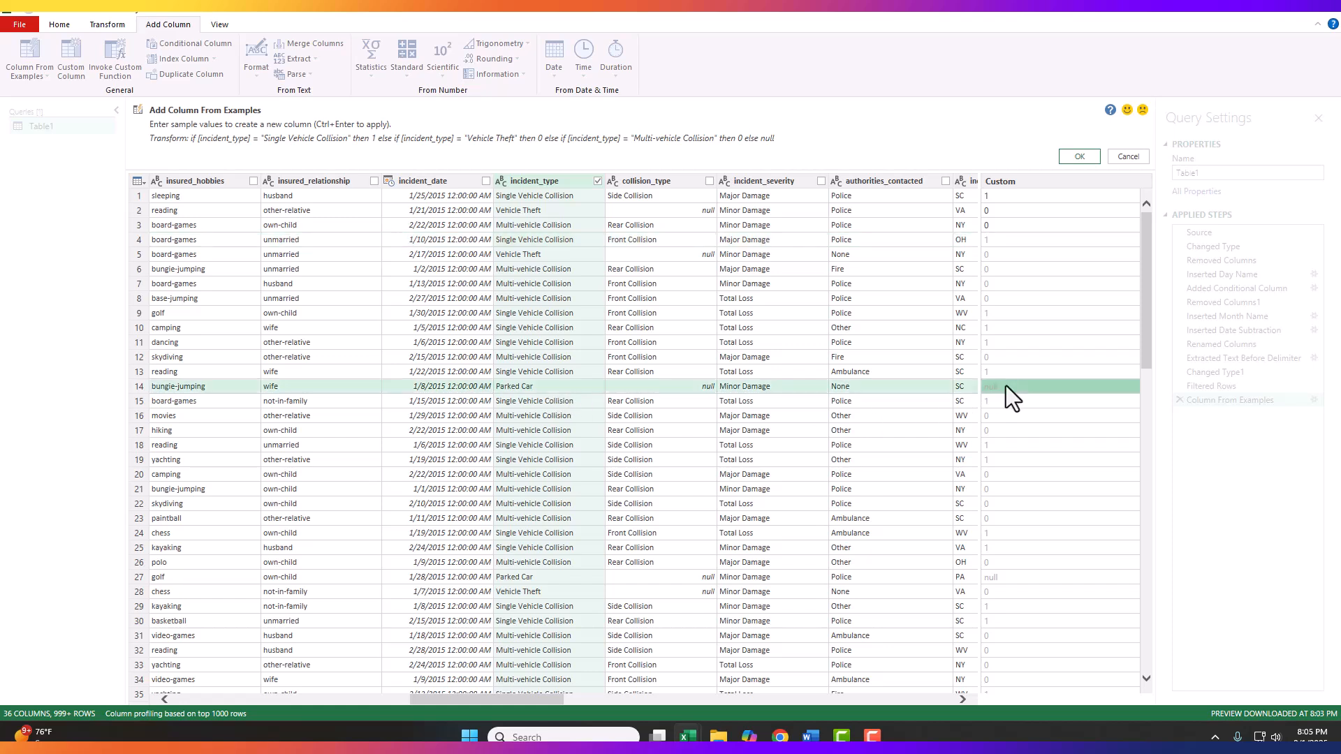
pyautogui.click(1008, 388)
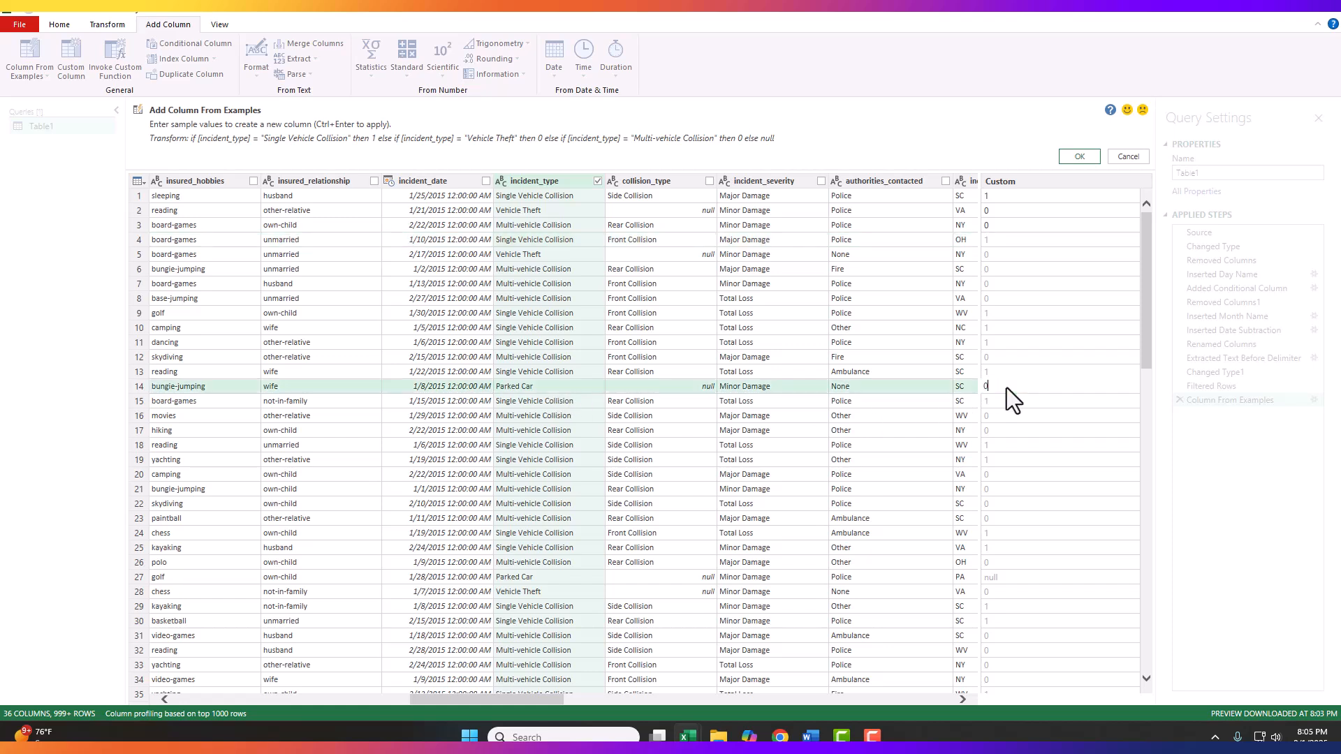
pyautogui.press('Return')
pyautogui.scroll(-20, 1048, 377)
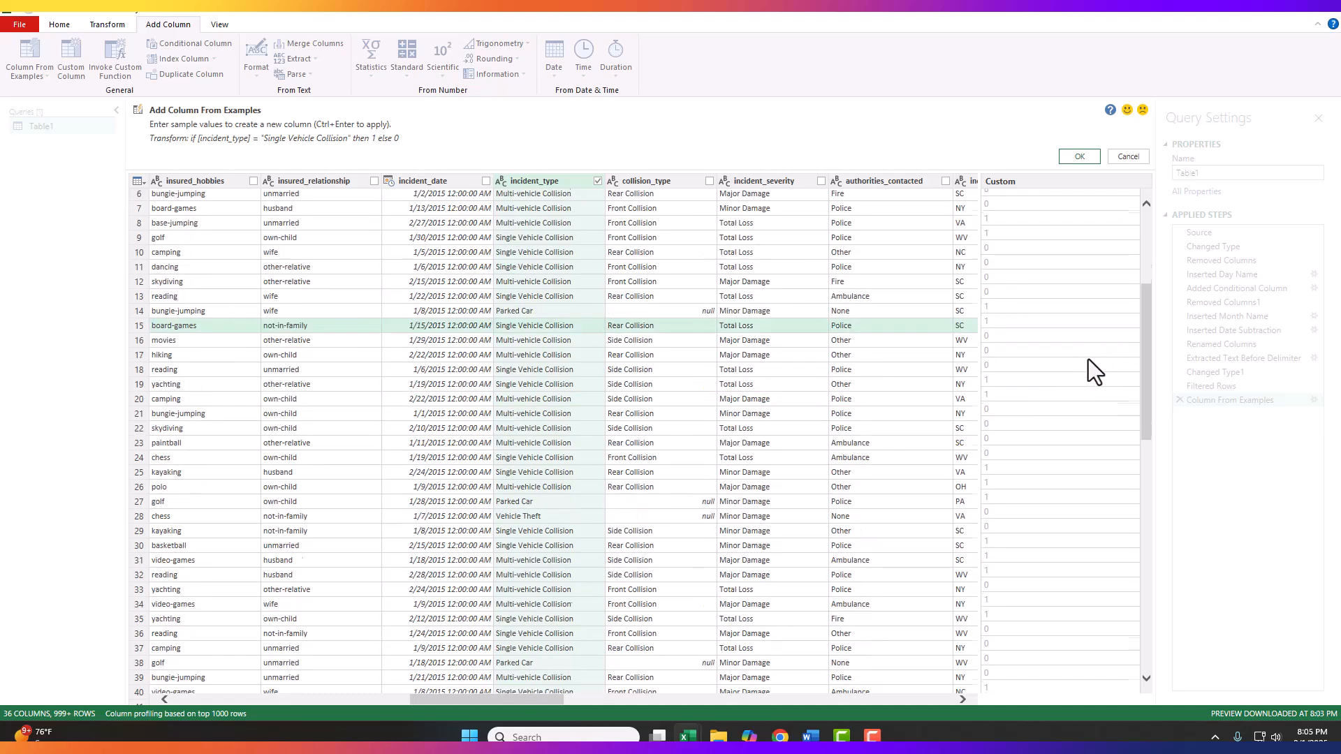
pyautogui.scroll(20, 1103, 530)
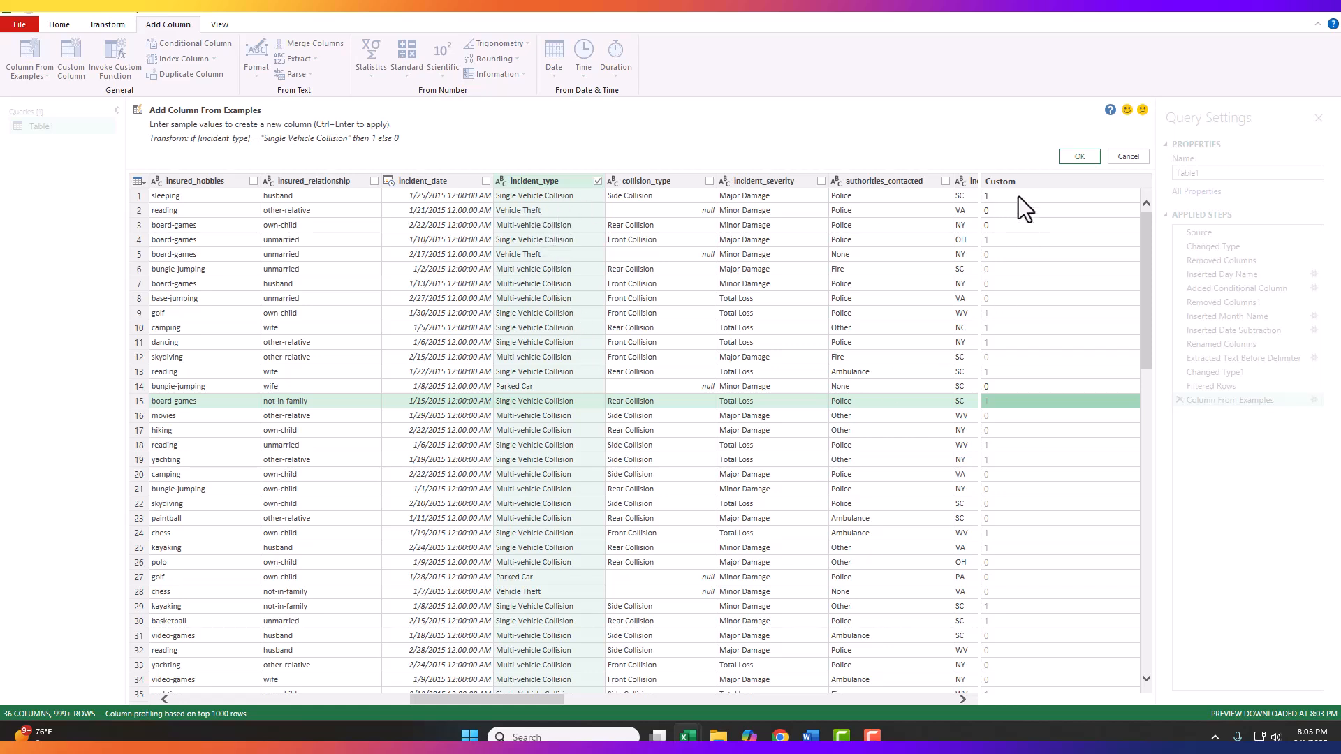
pyautogui.click(1081, 157)
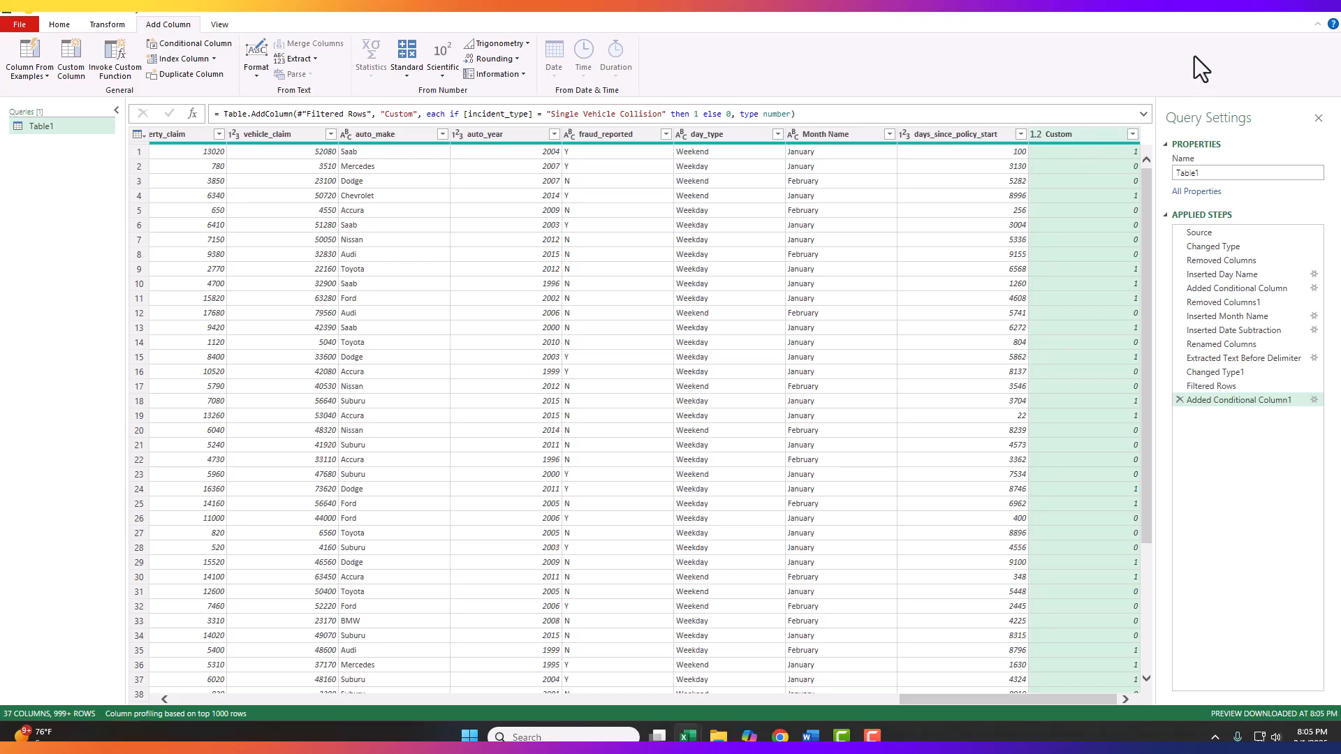
# Step: Rename the new Custom column as Single_vehicle_collision and change its data type to Whole Number
pyautogui.rightClick(1080, 137)
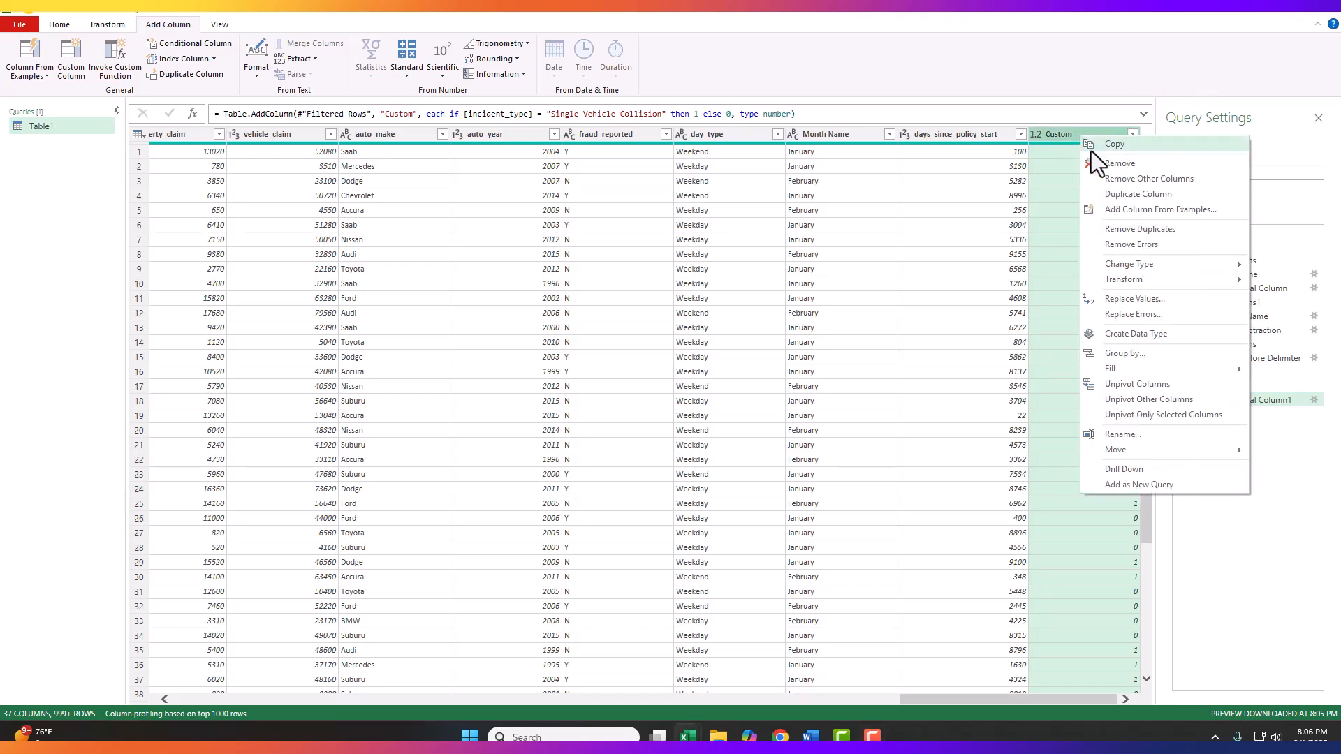
pyautogui.click(1123, 435)
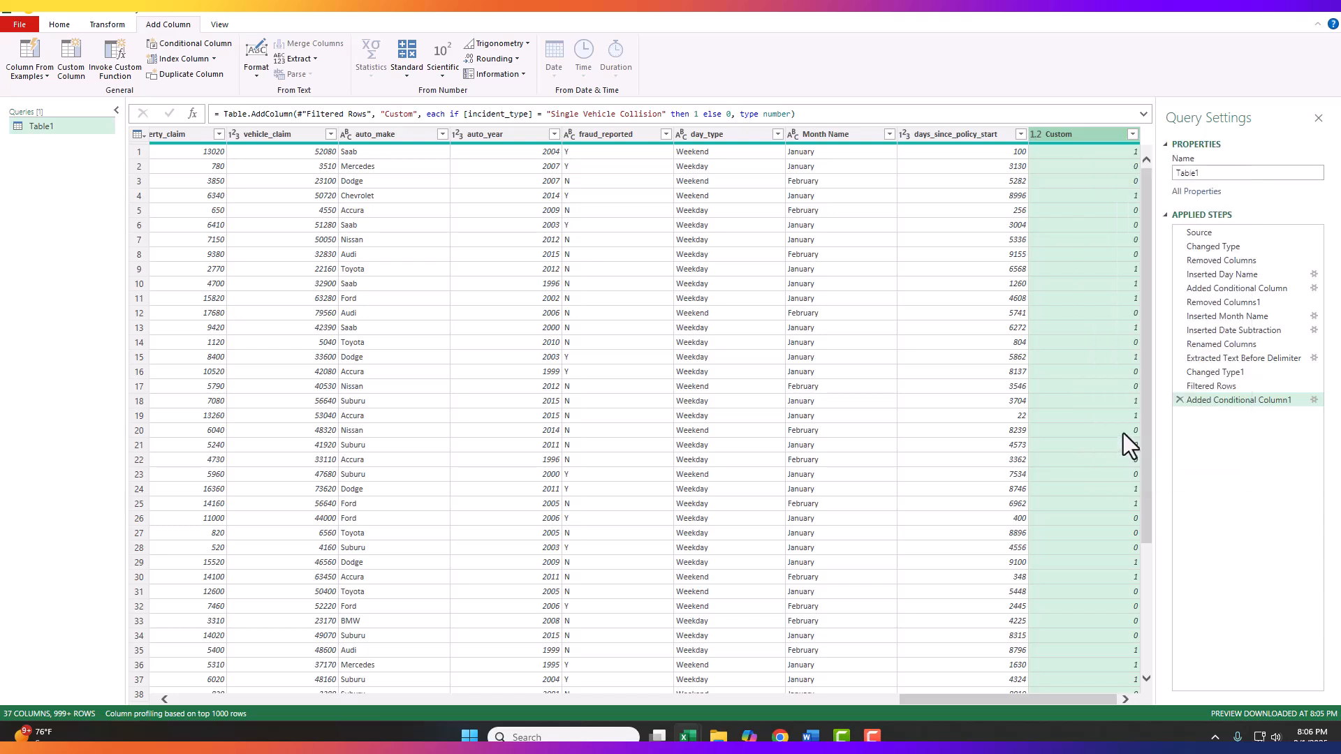
pyautogui.write('Single_vehicle_collision')
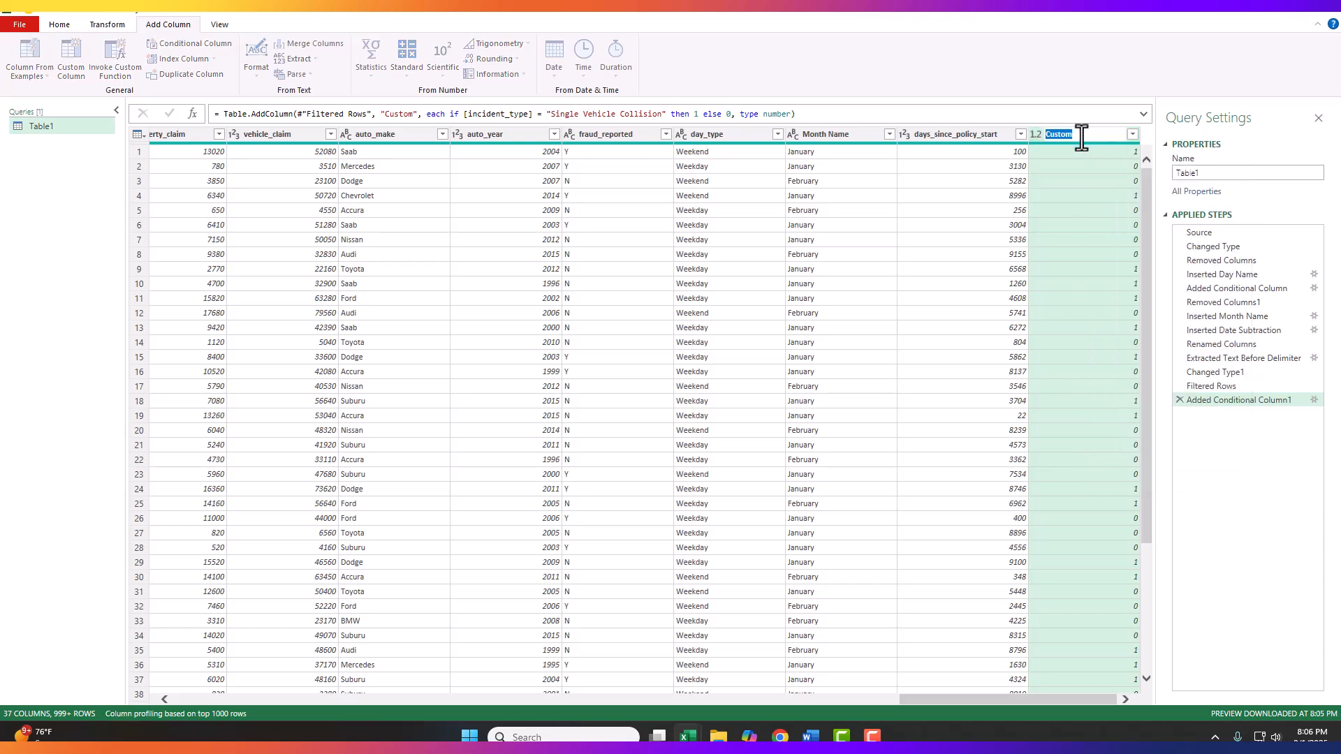
pyautogui.press('Return')
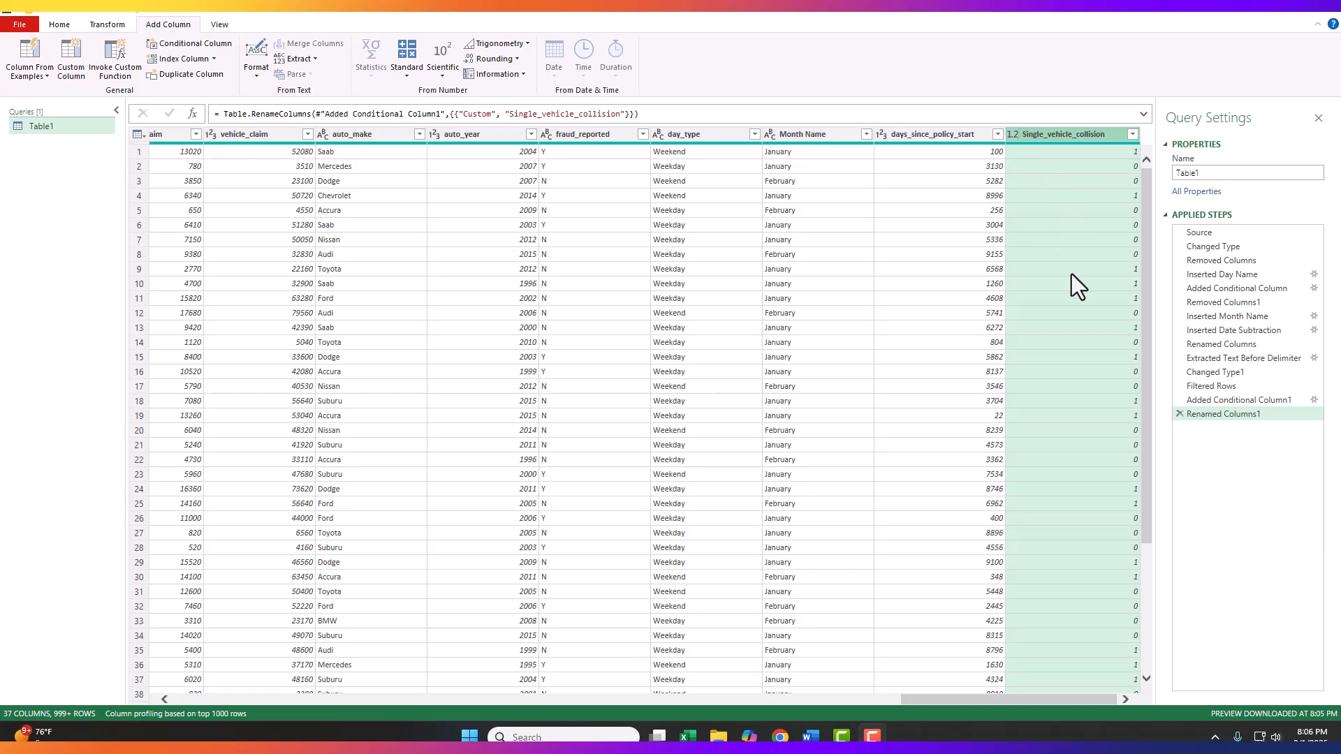
pyautogui.click(1011, 135)
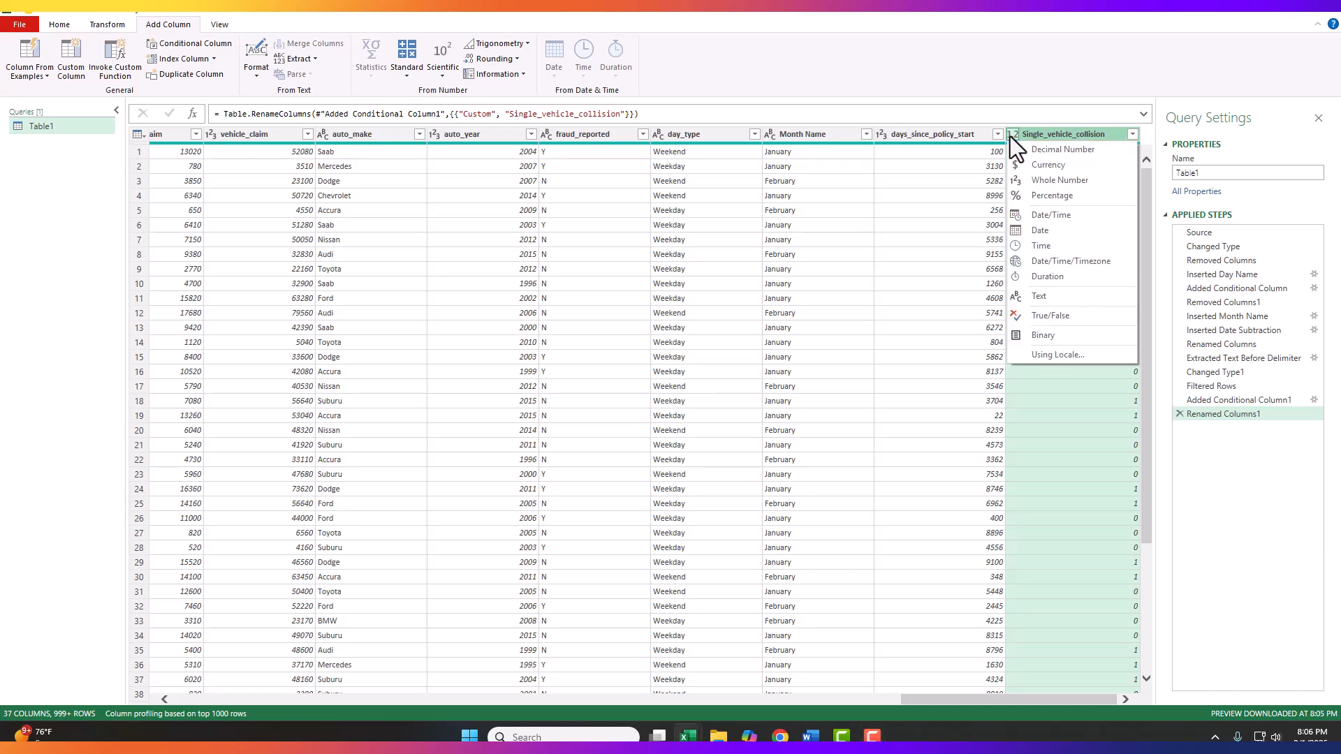
pyautogui.click(1033, 185)
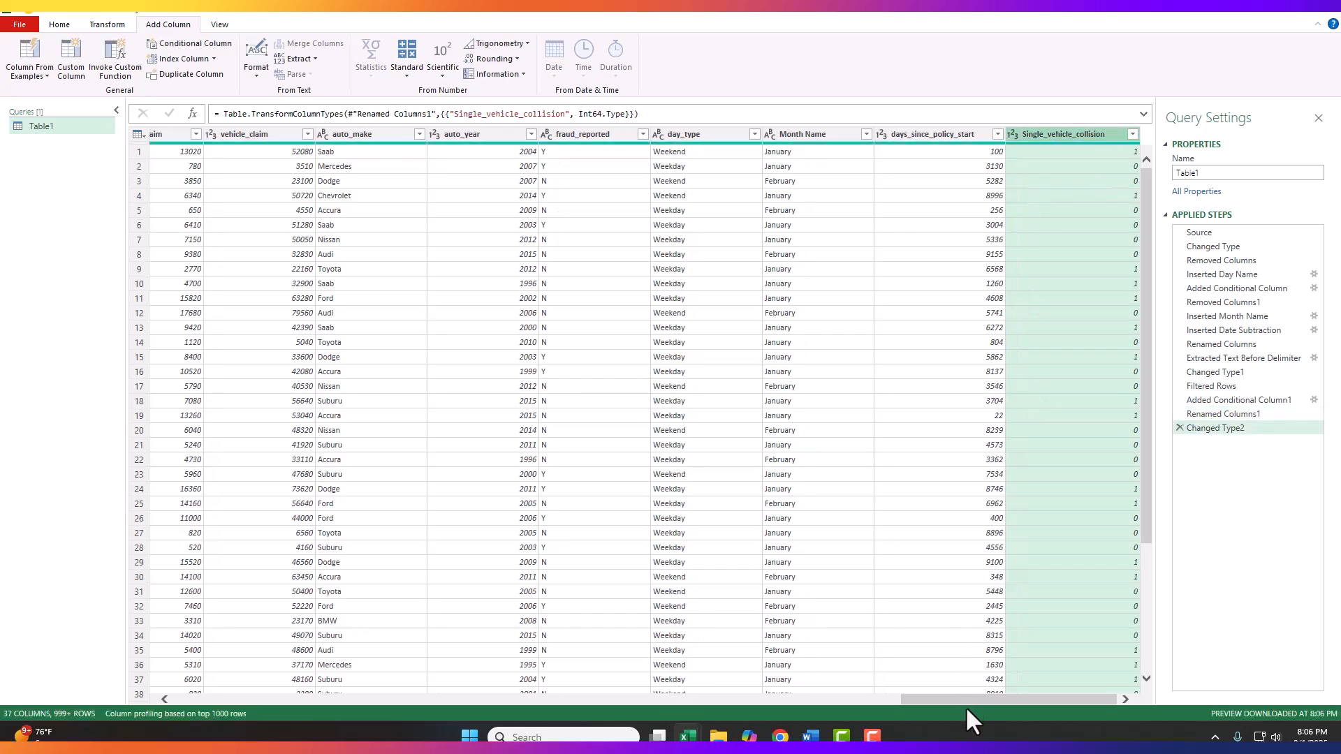
# Step: Start another column from examples based on incident_type, entering 1 for Vehicle Theft in row 2 and 0 for Single Vehicle Collision in row 1
pyautogui.moveTo(985, 702); pyautogui.dragTo(543, 699)
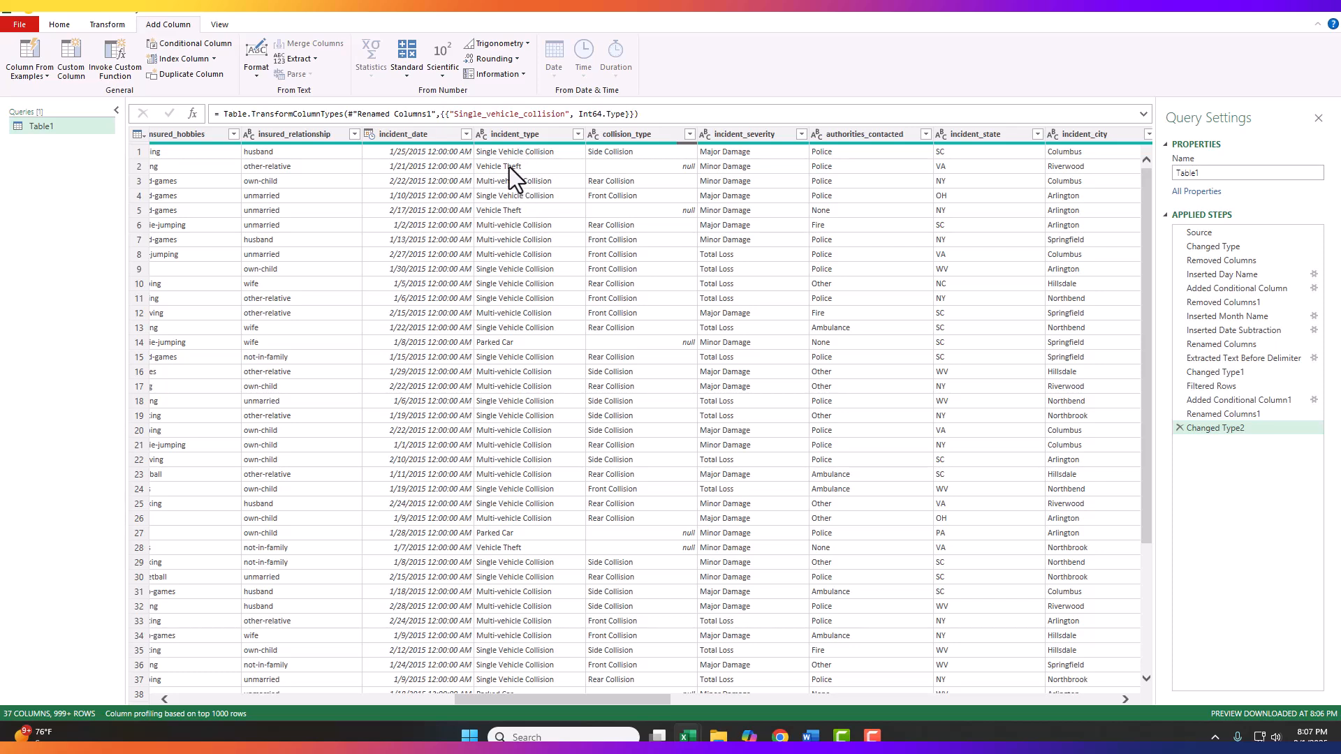
pyautogui.click(521, 134)
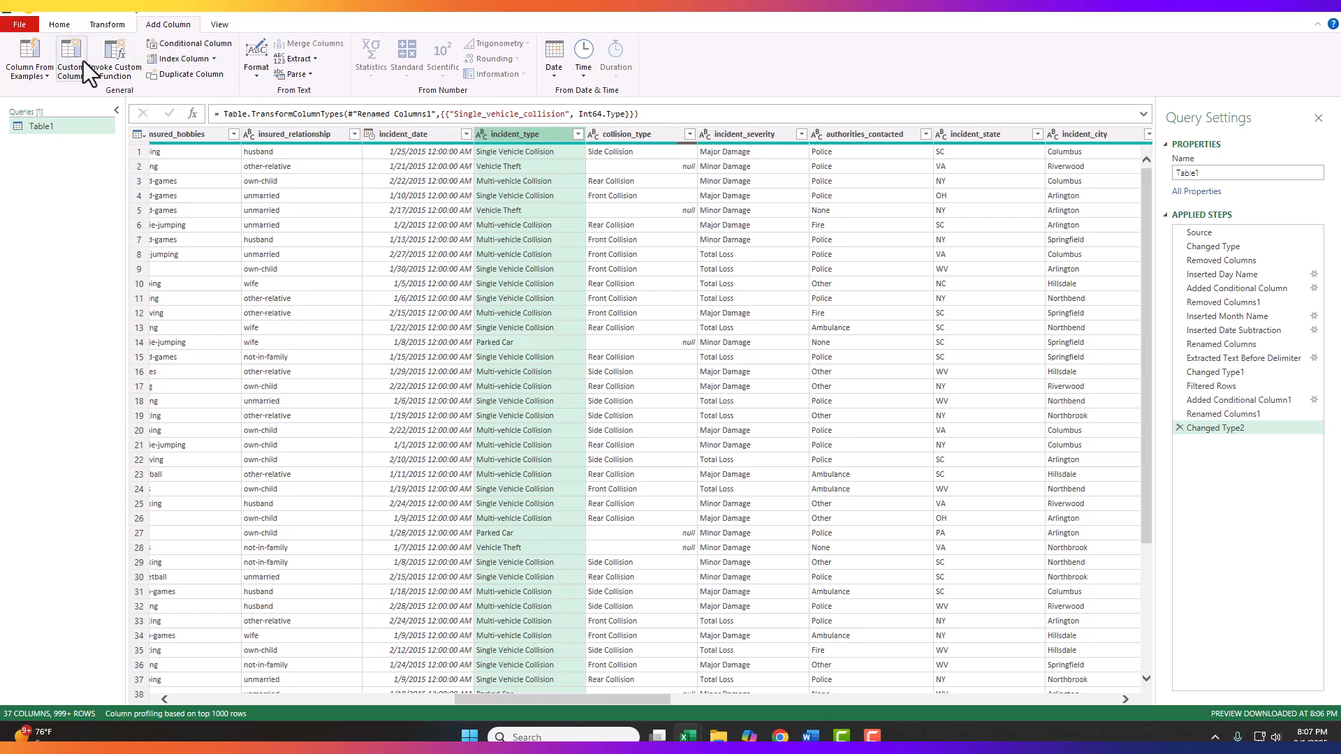
pyautogui.click(34, 70)
pyautogui.click(40, 107)
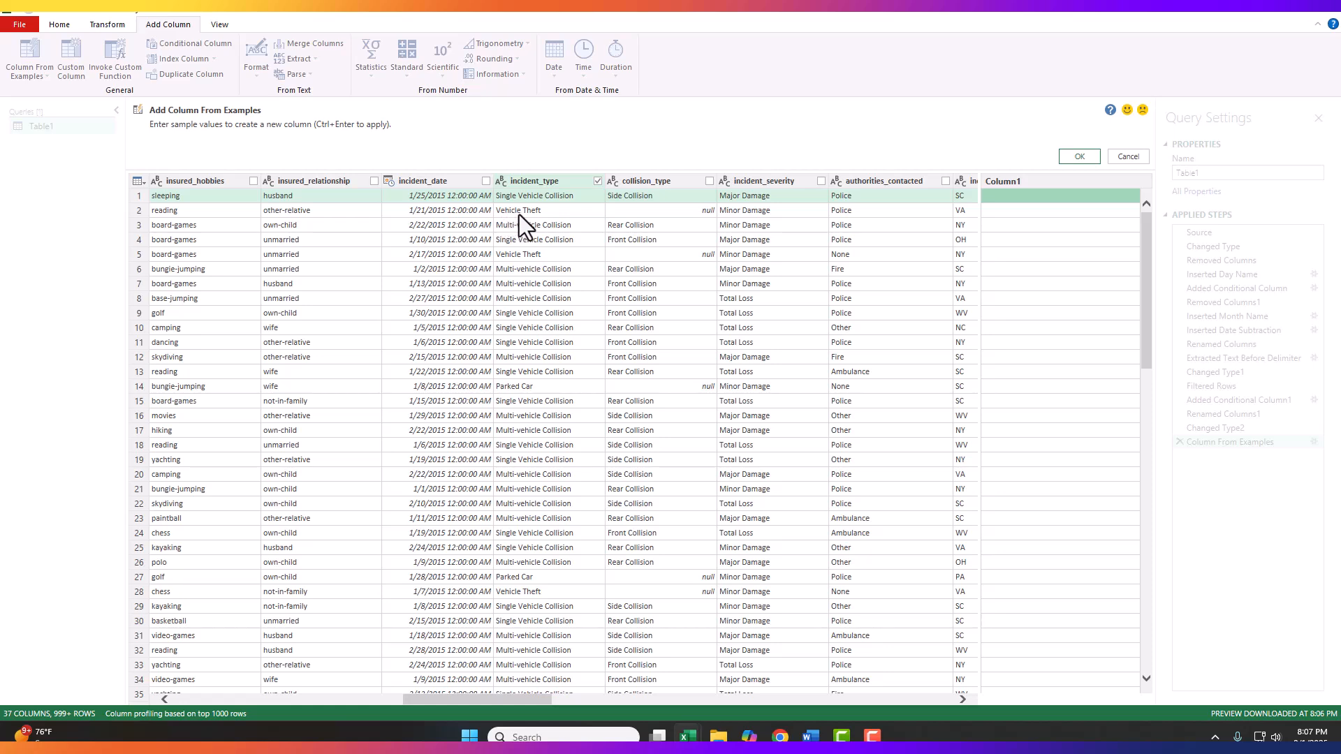
pyautogui.click(1059, 216)
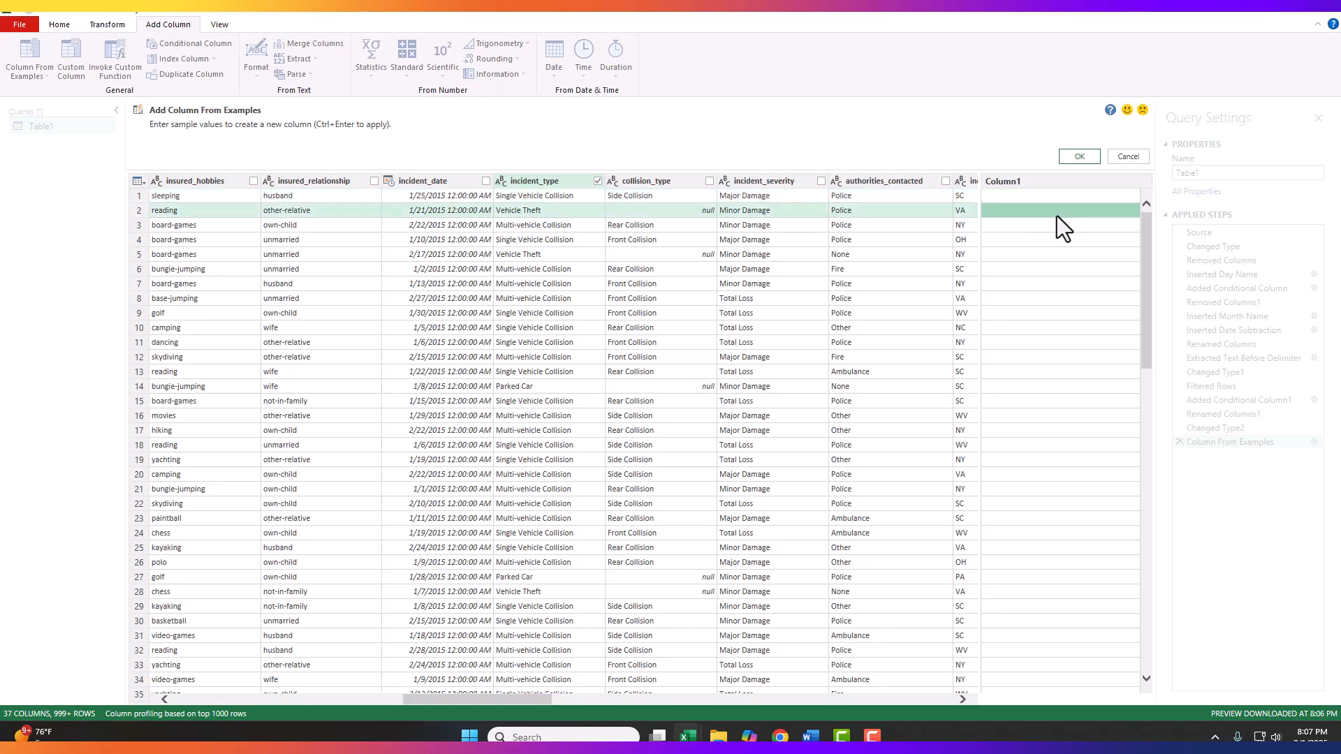
pyautogui.write('1')
pyautogui.click(1052, 199)
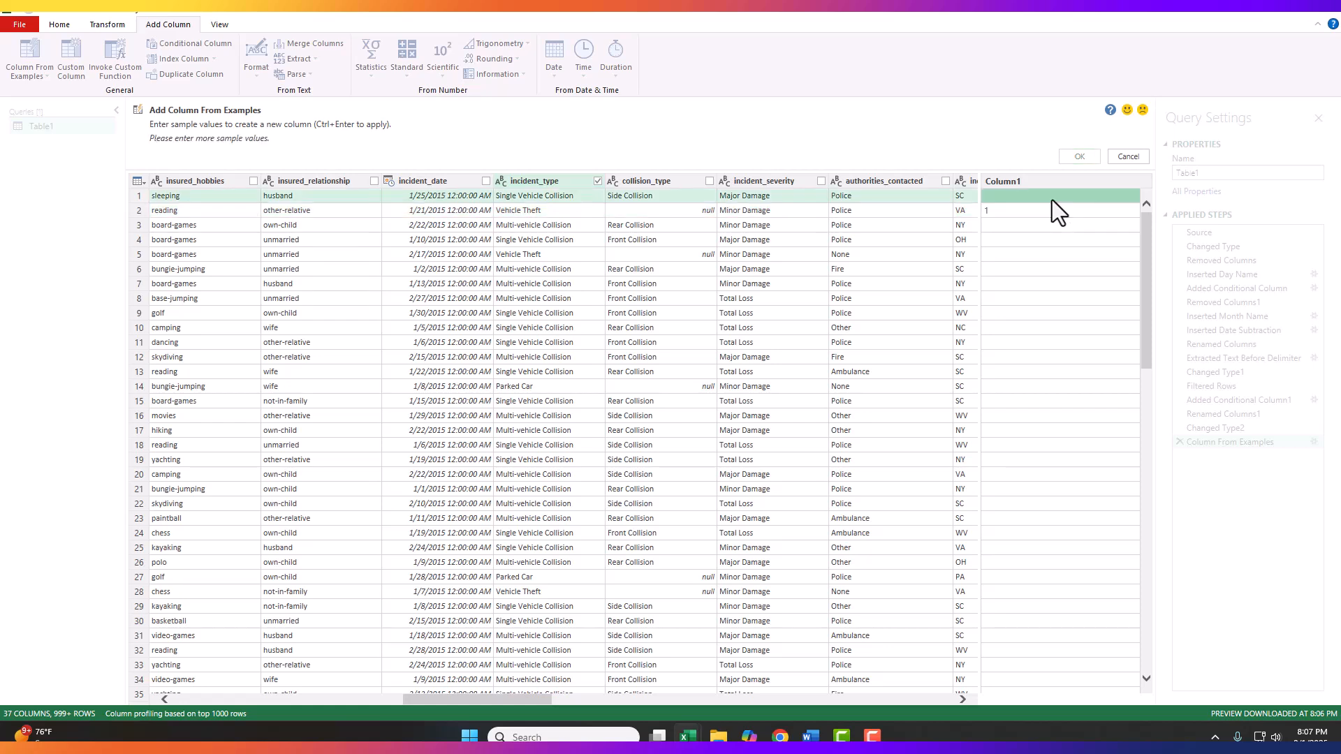
pyautogui.write('0')
# Step: Complete the vehicle theft examples with 0 for Multi-vehicle Collision in row 3 and Parked Car in row 14, and create the column
pyautogui.click(1031, 227)
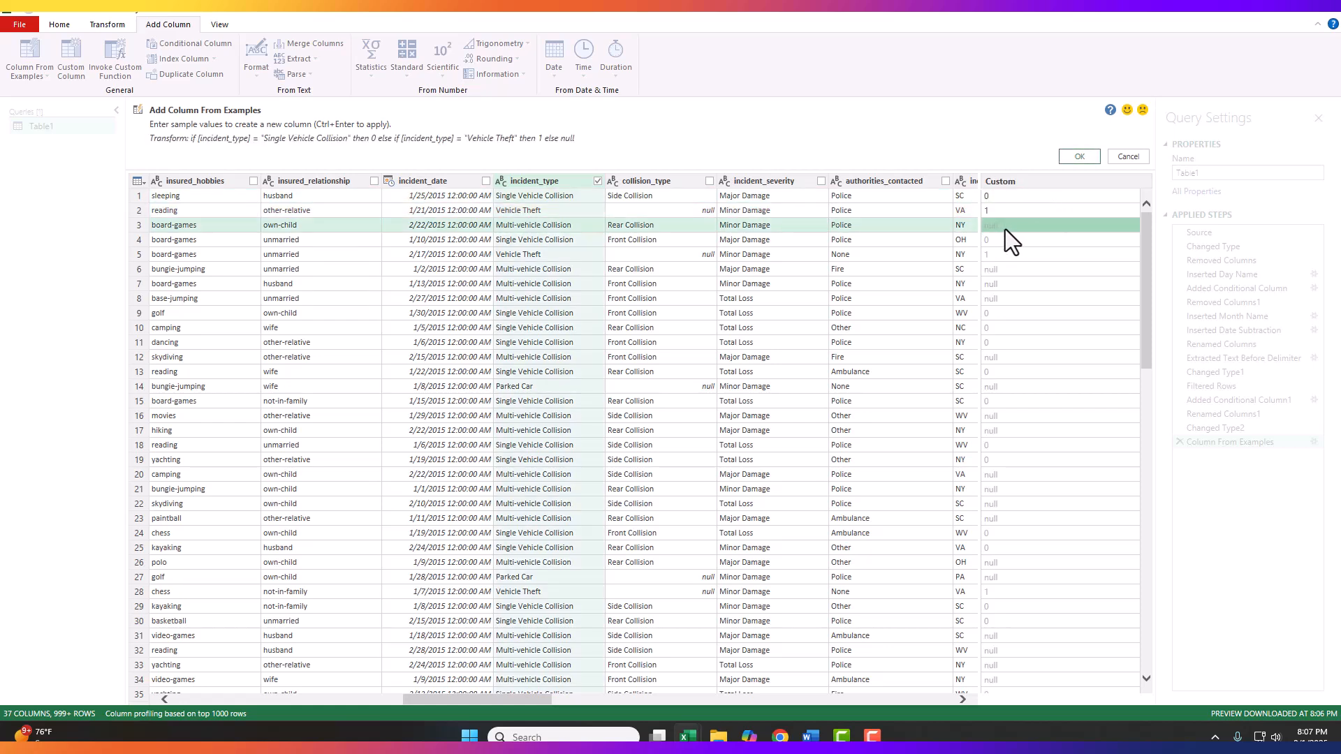
pyautogui.write('0')
pyautogui.click(1009, 271)
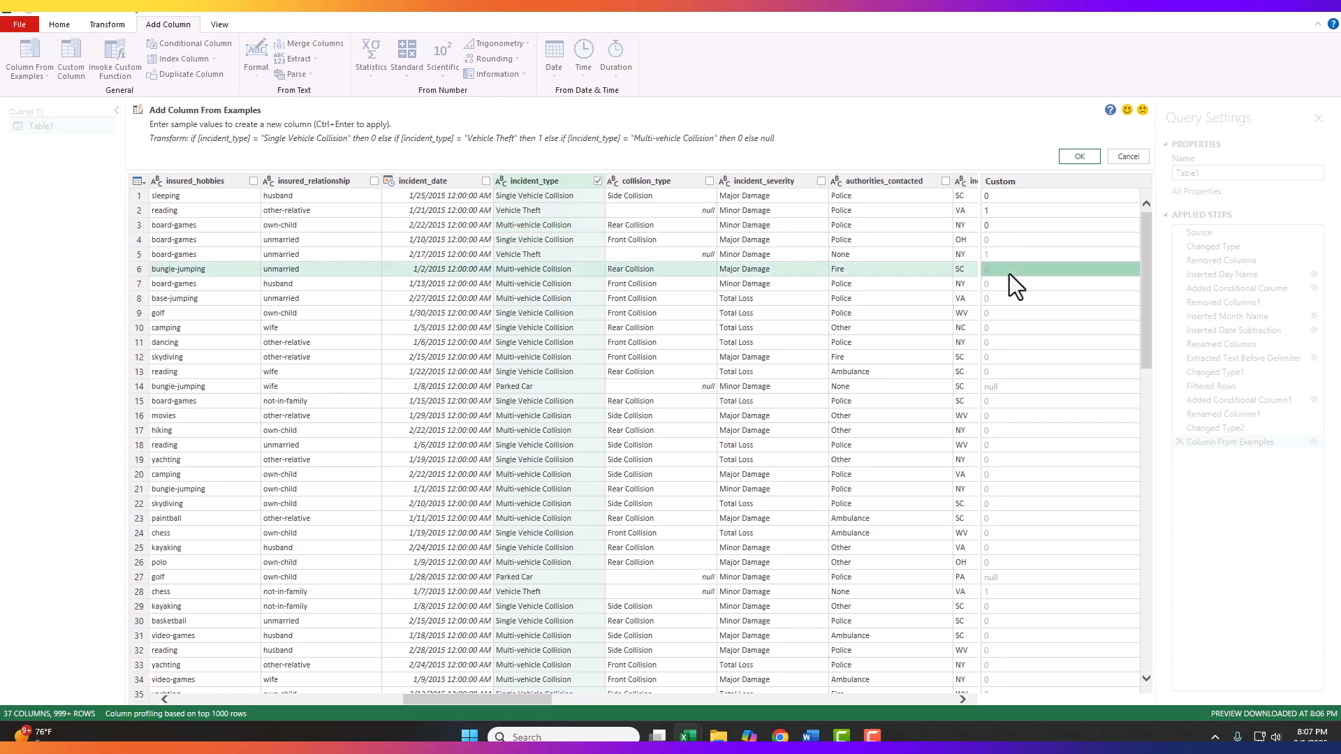
pyautogui.click(1020, 386)
pyautogui.write('0')
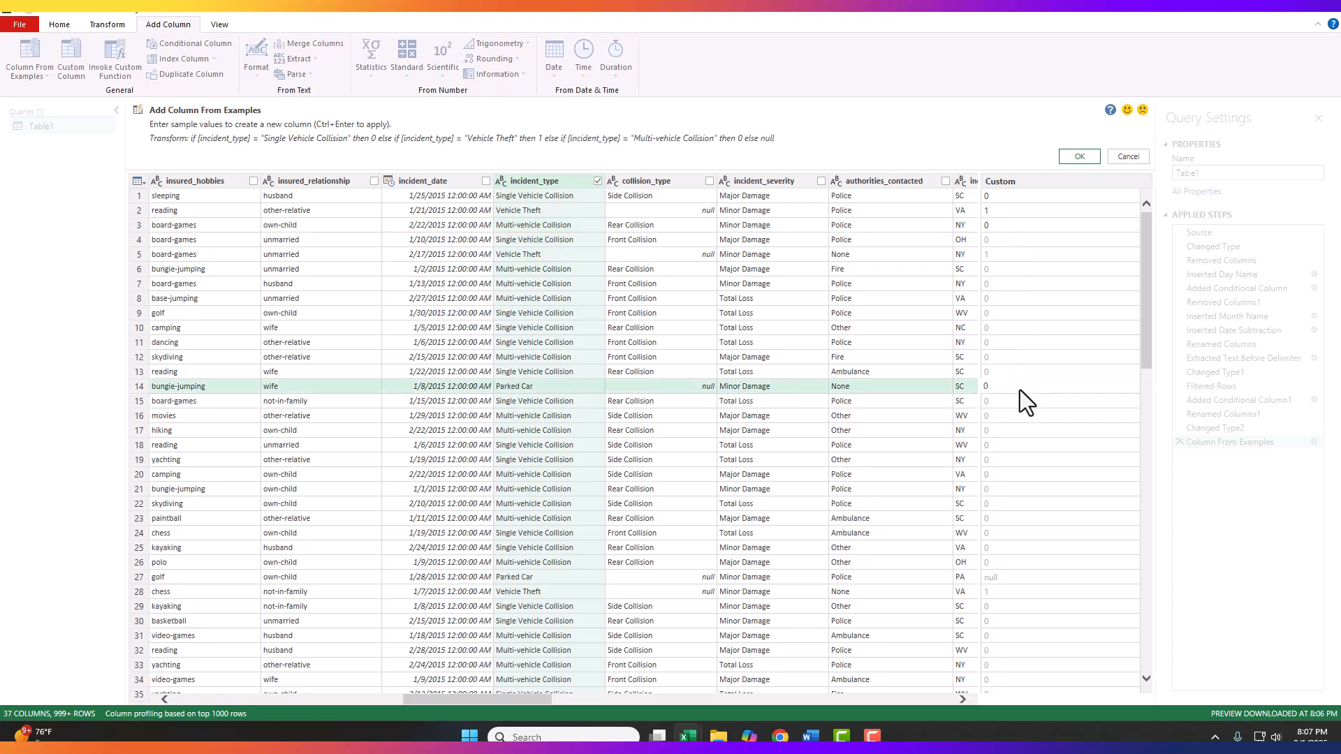
pyautogui.click(1026, 372)
pyautogui.scroll(-20, 1026, 367)
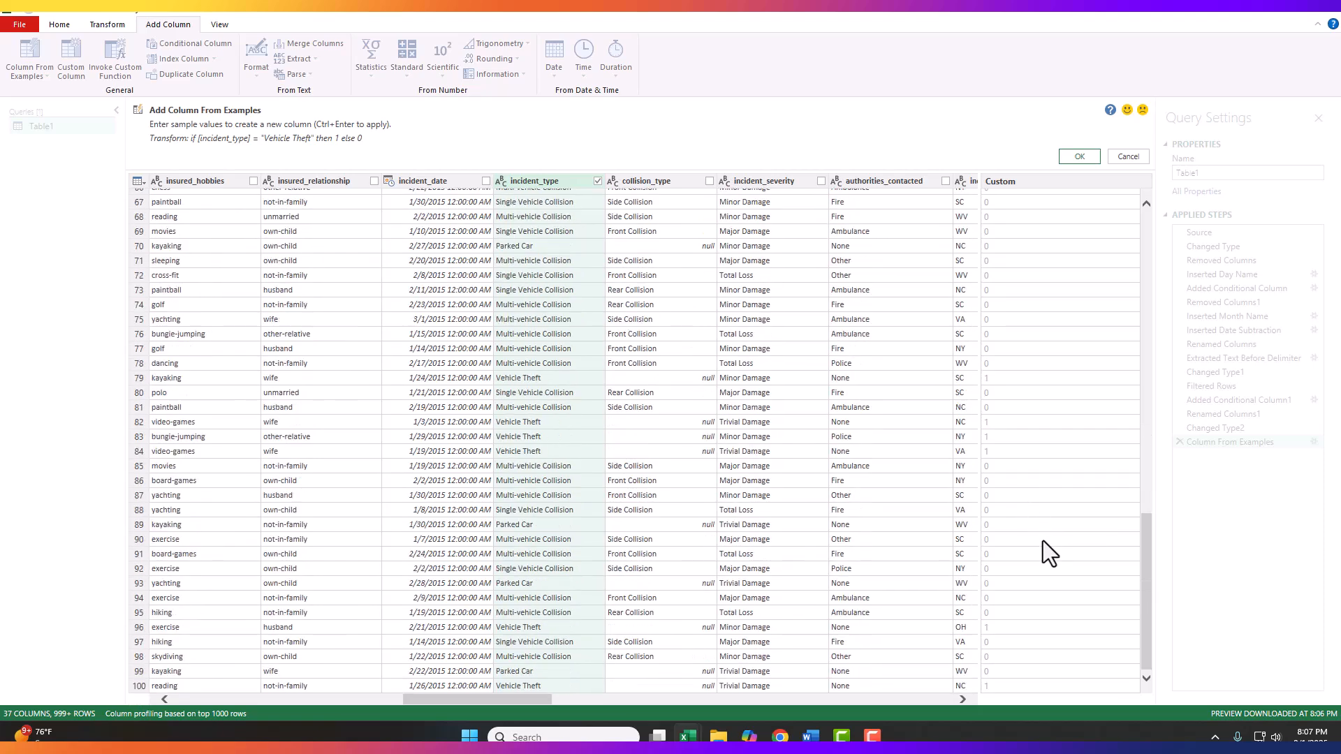
pyautogui.scroll(20, 1048, 535)
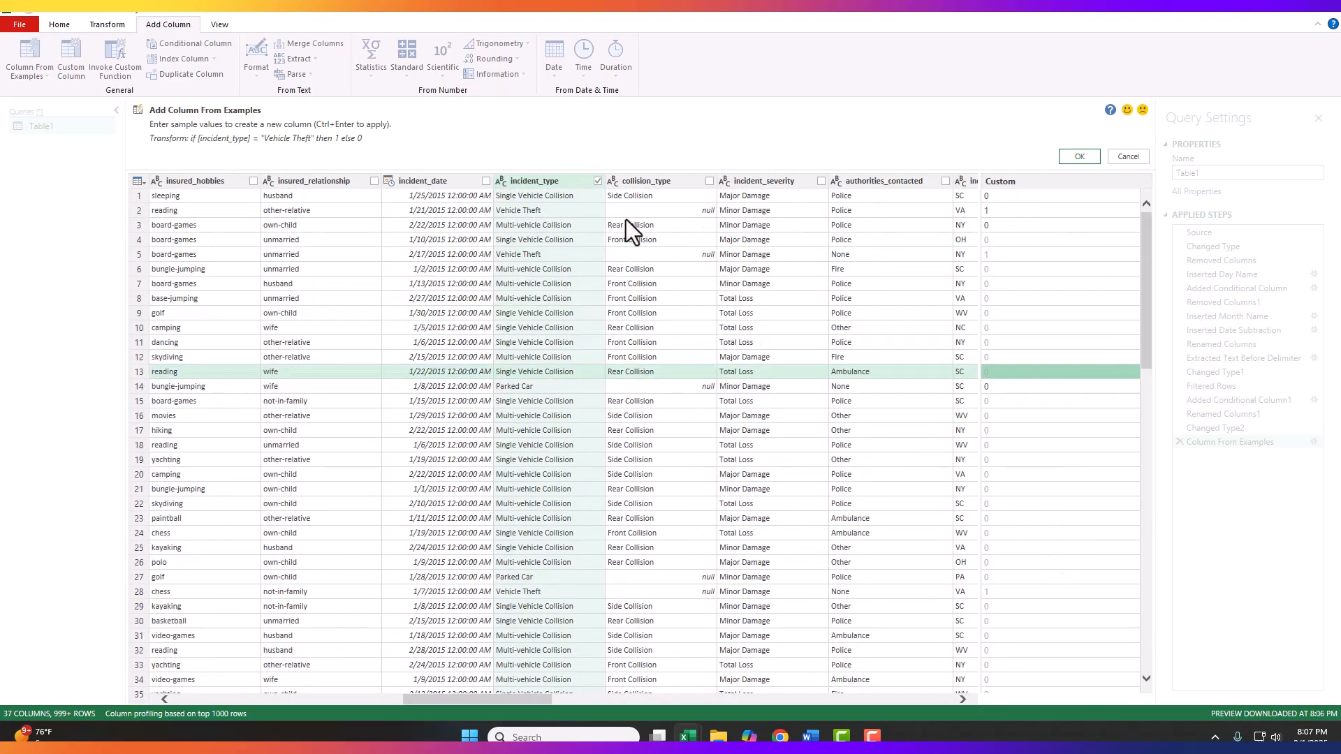
pyautogui.click(1082, 158)
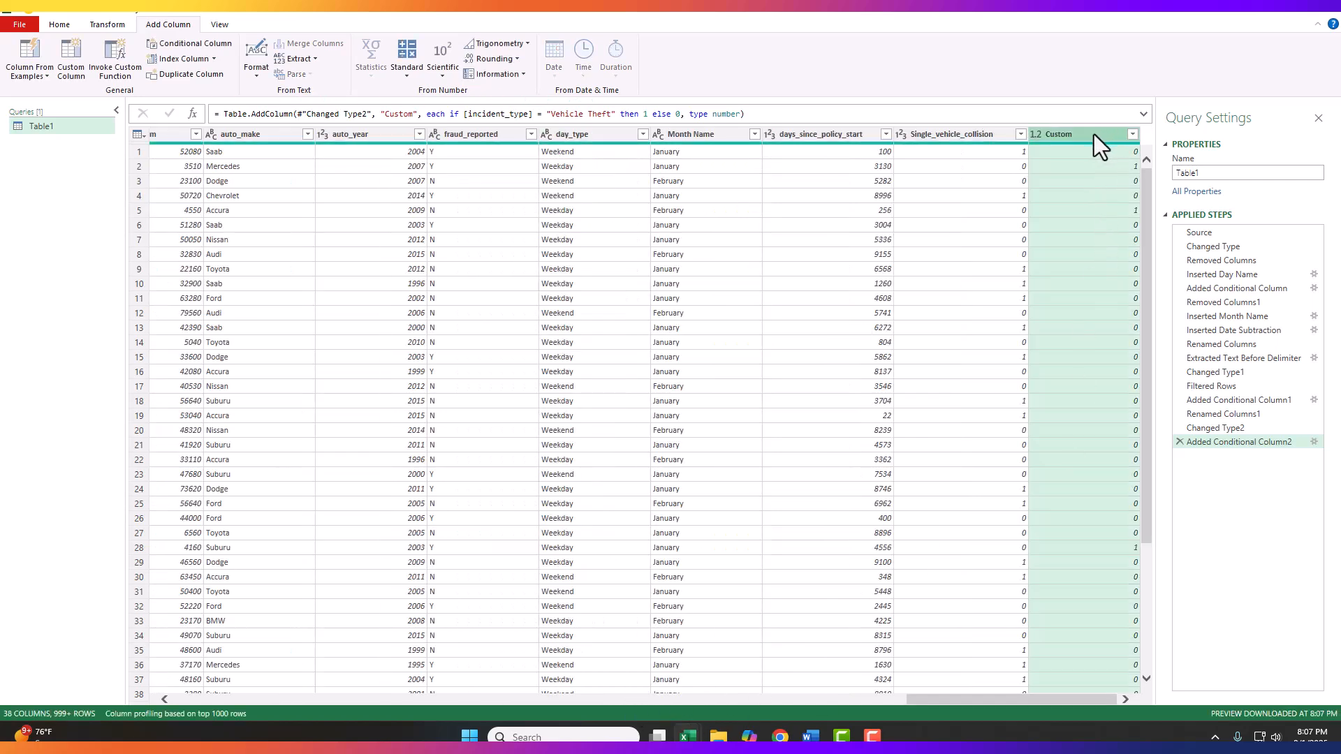
# Step: Rename the new Custom column as Vehicle_theft and change its data type to Whole Number
pyautogui.doubleClick(1094, 134)
pyautogui.write('Vehicle_theft')
pyautogui.press('Return')
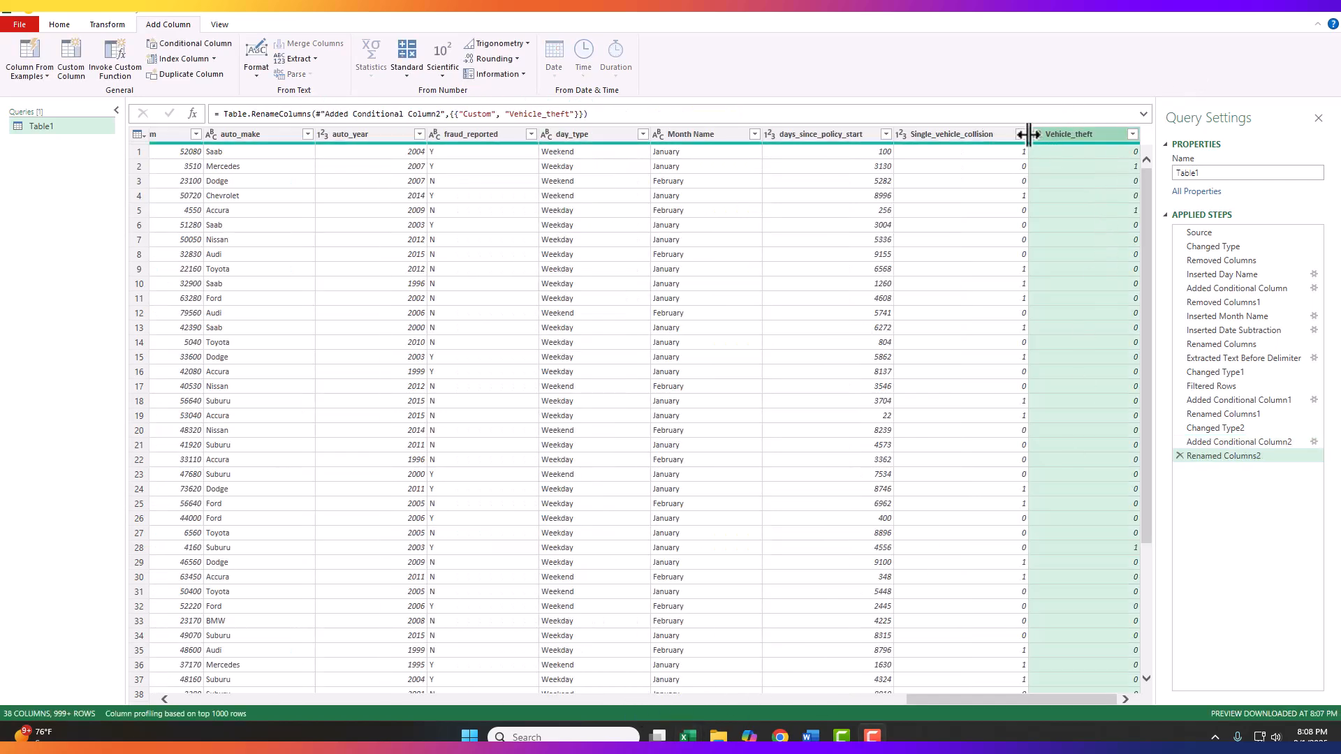
pyautogui.click(1035, 135)
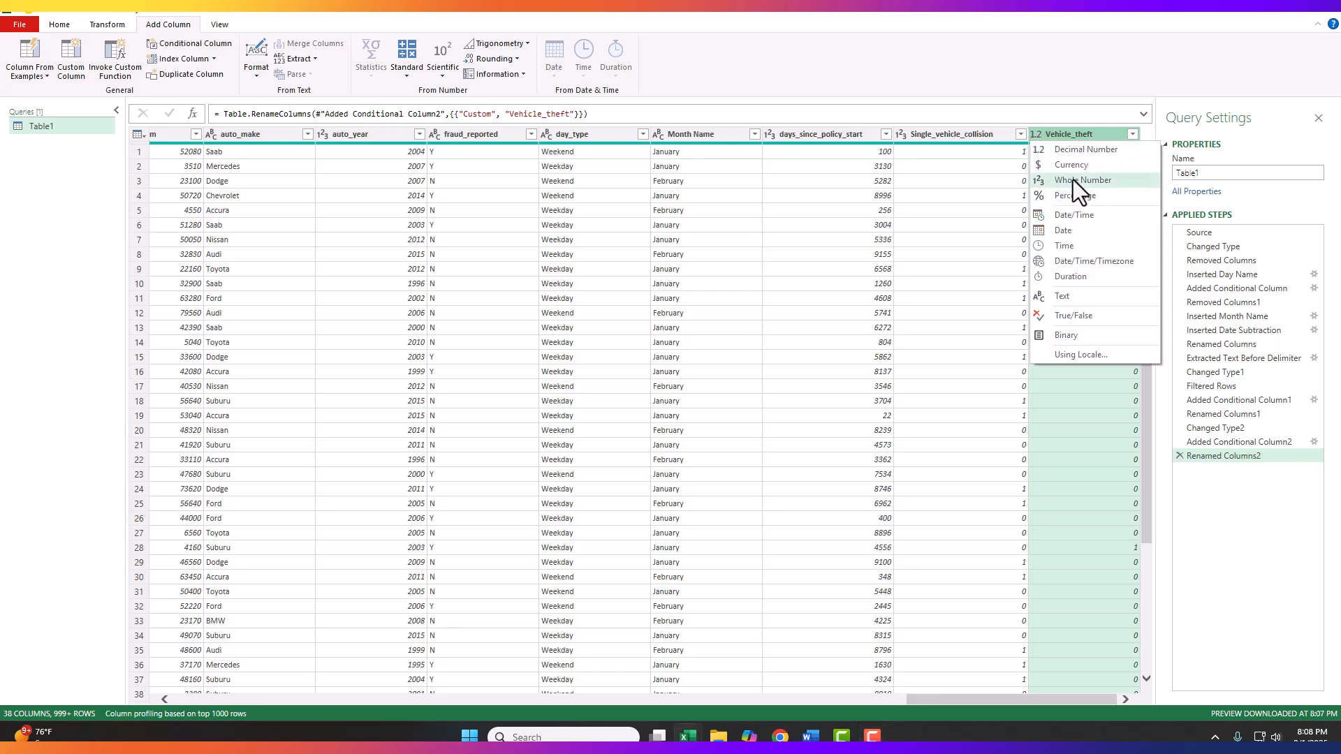
pyautogui.click(1077, 182)
pyautogui.moveTo(963, 702); pyautogui.dragTo(695, 715)
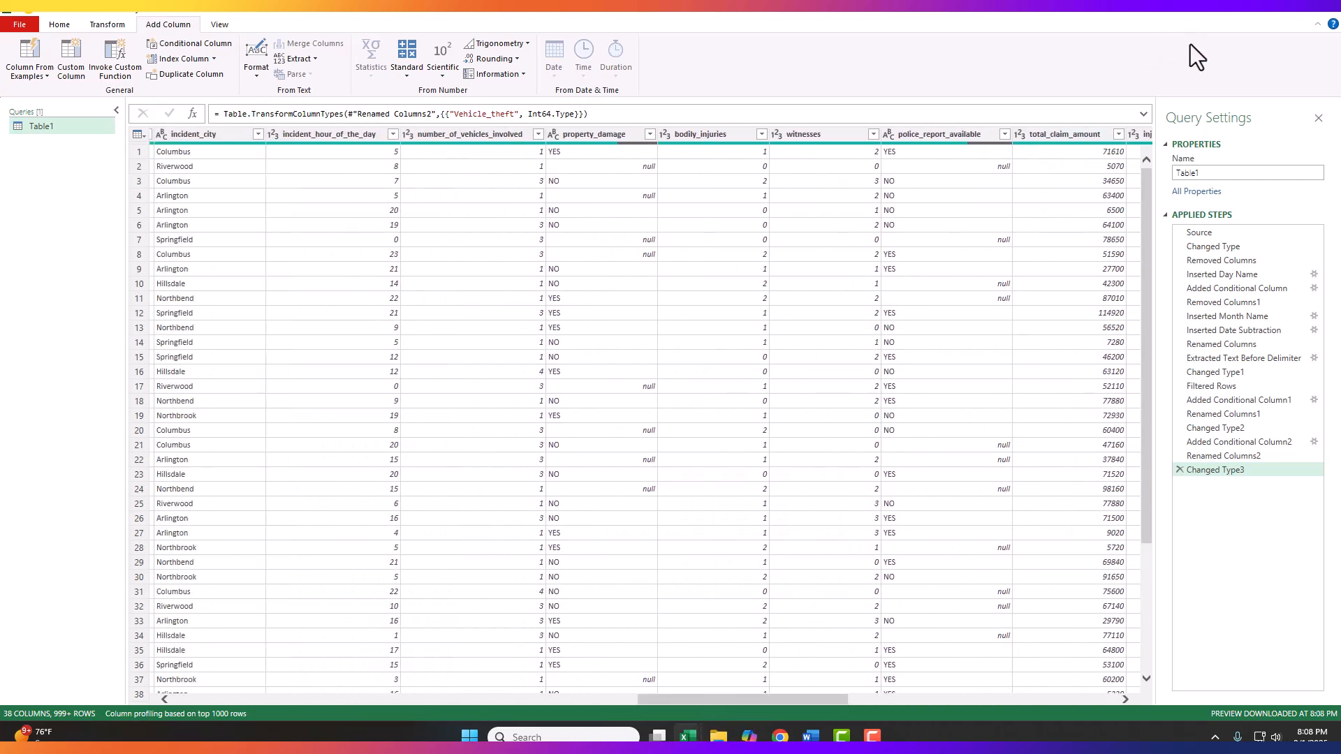
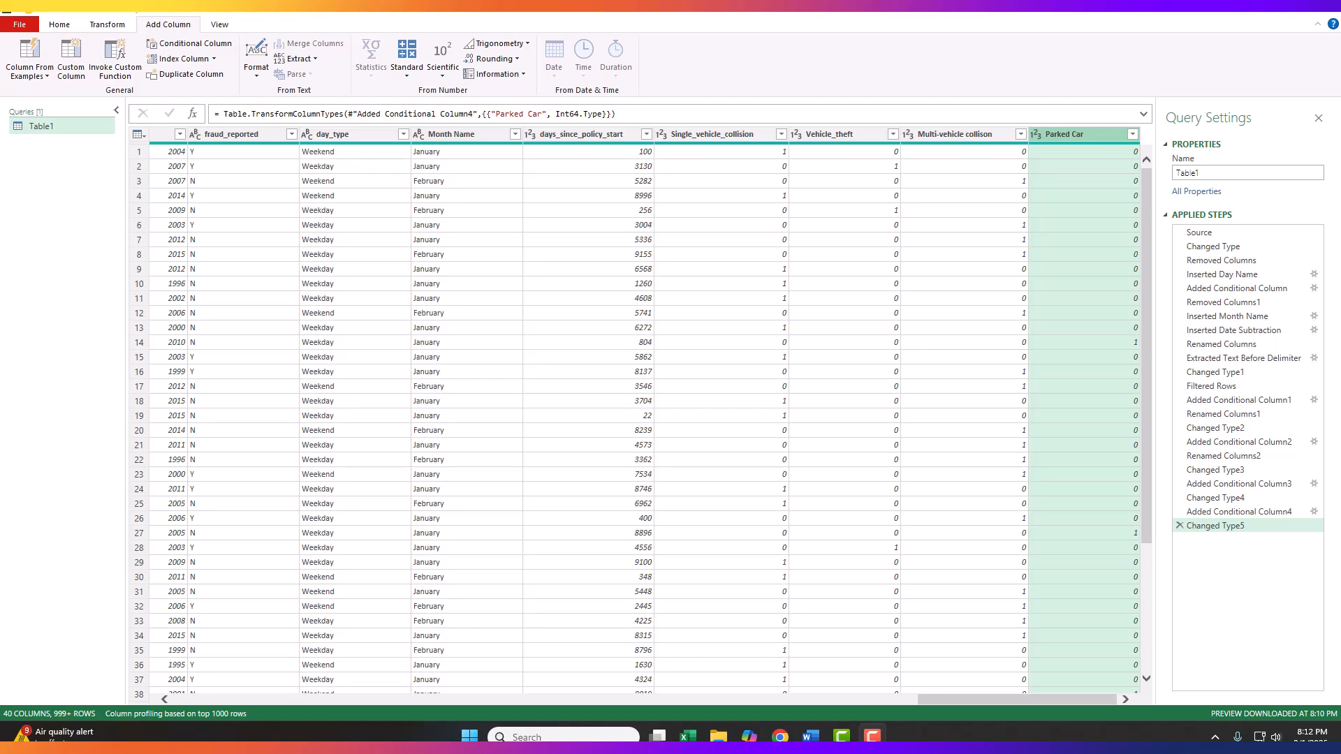
# Step: Switch to the lab assignment in the browser, read Step 7: Handle Missing Values, and return to the Power Query Editor
pyautogui.hotkey('alt', 'Tab')
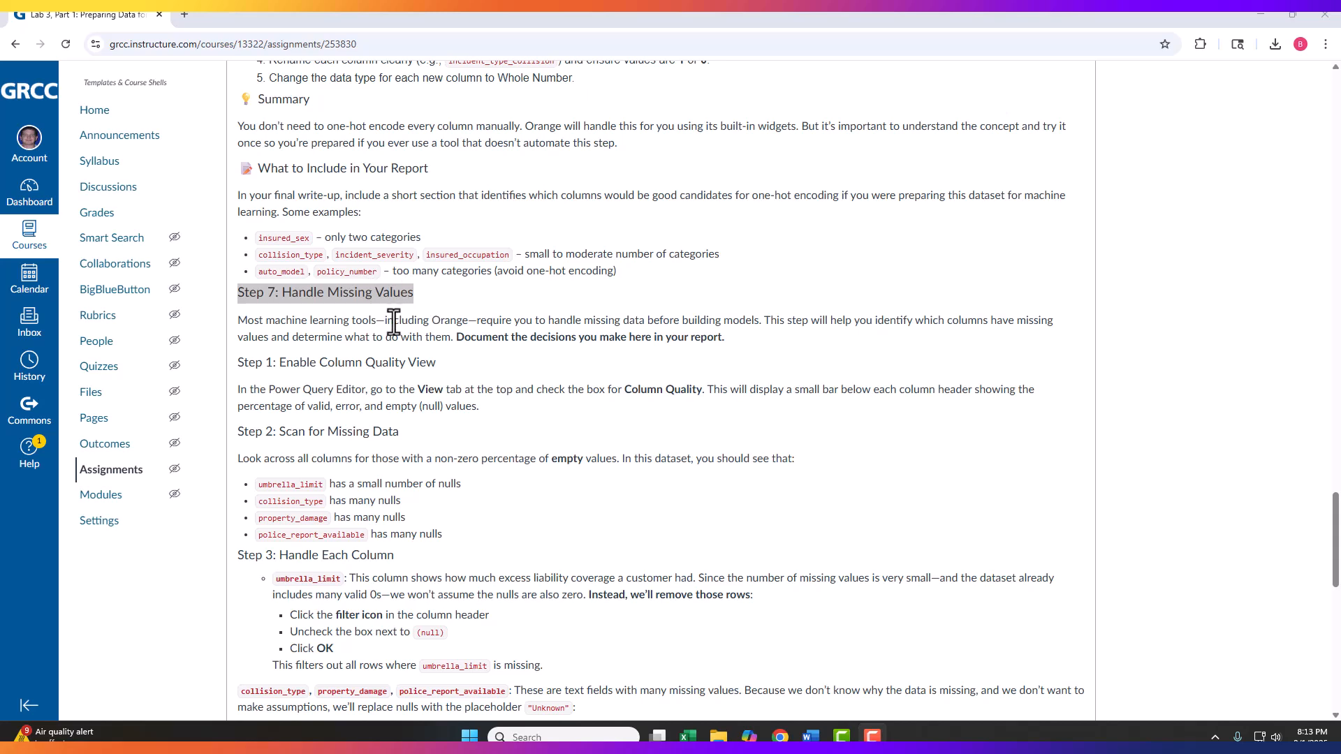
pyautogui.click(339, 304)
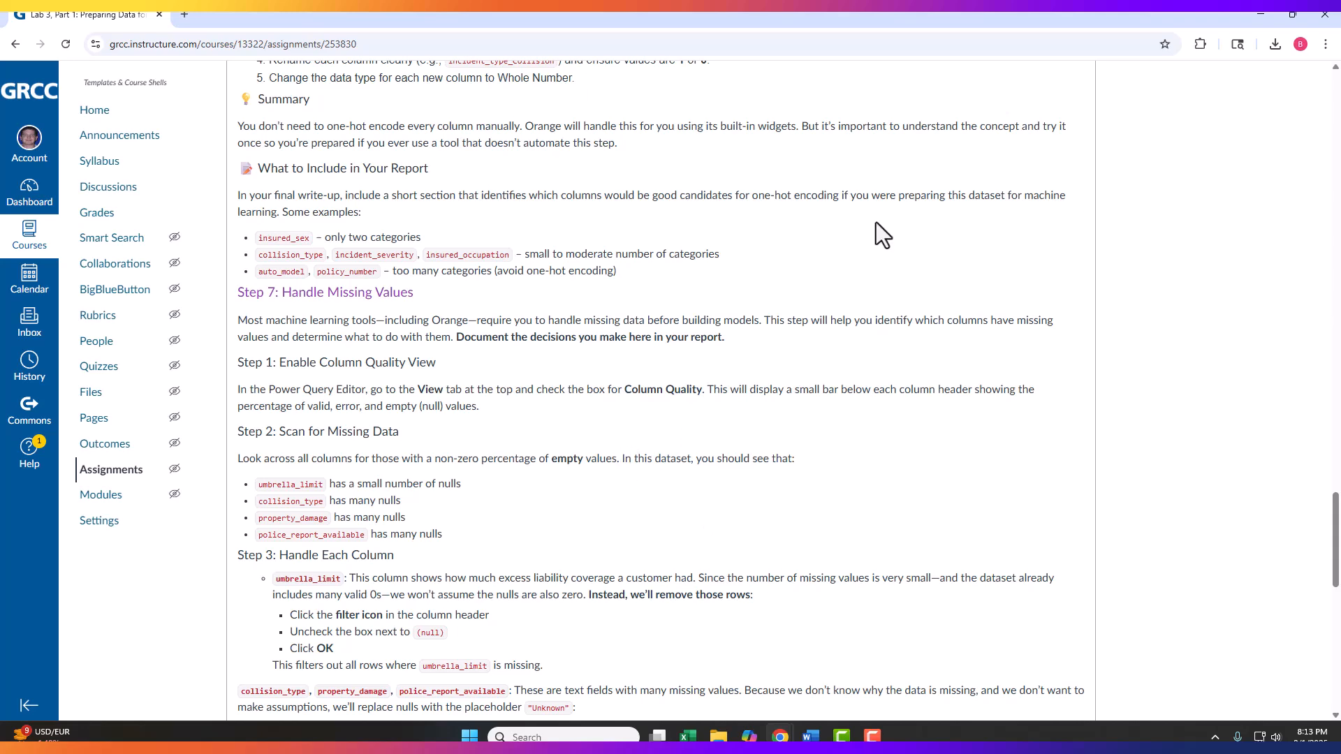
pyautogui.moveTo(943, 12); pyautogui.dragTo(1337, 155)
pyautogui.doubleClick(1338, 155)
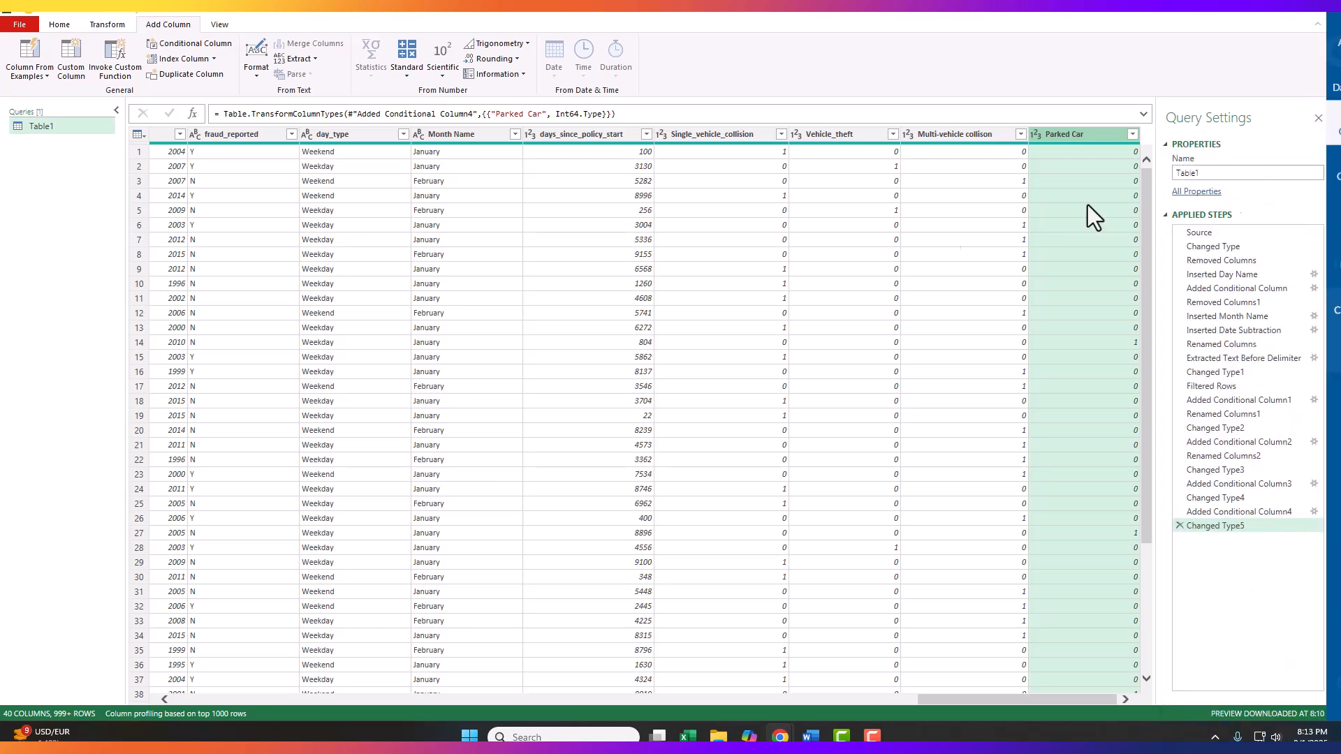
# Step: Enable Column quality and examine the empty-value percentages of umbrella_limit, collision_type, property_damage and police_report_available
pyautogui.click(217, 24)
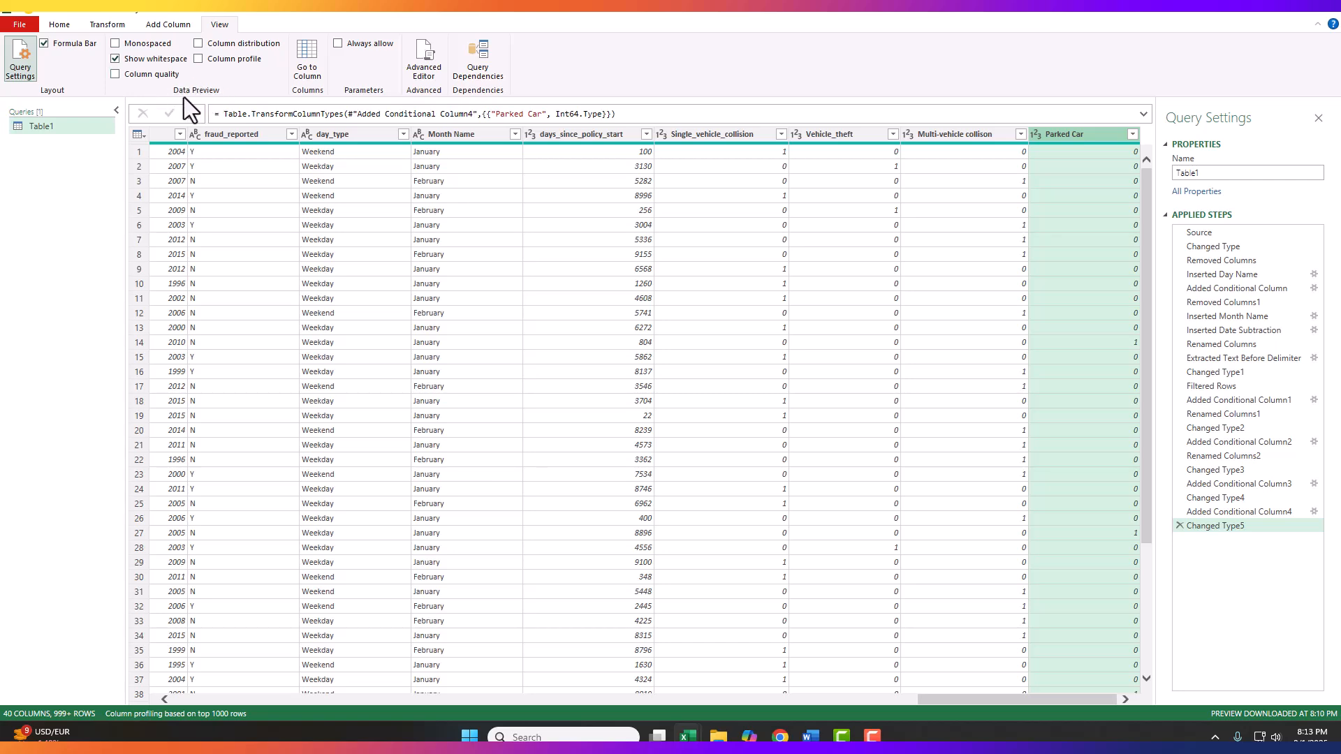
pyautogui.click(113, 75)
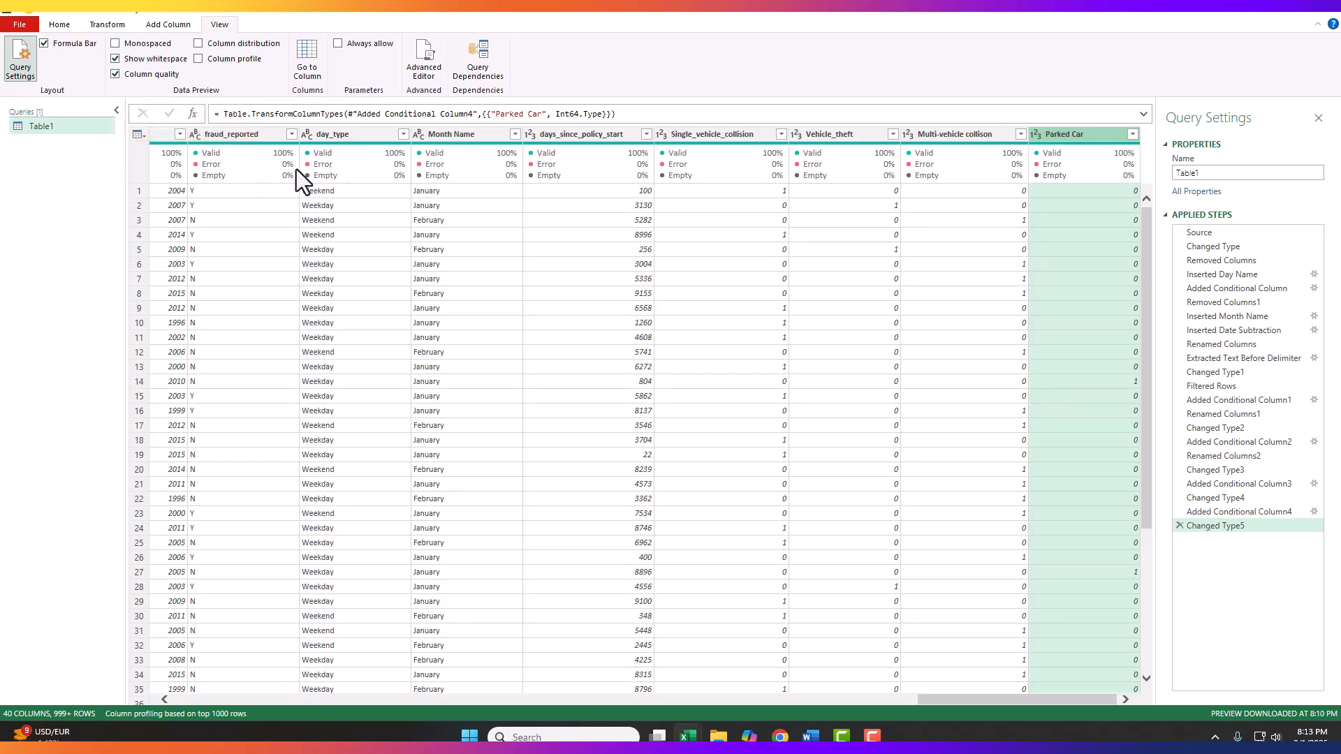
pyautogui.moveTo(1026, 702); pyautogui.dragTo(254, 702)
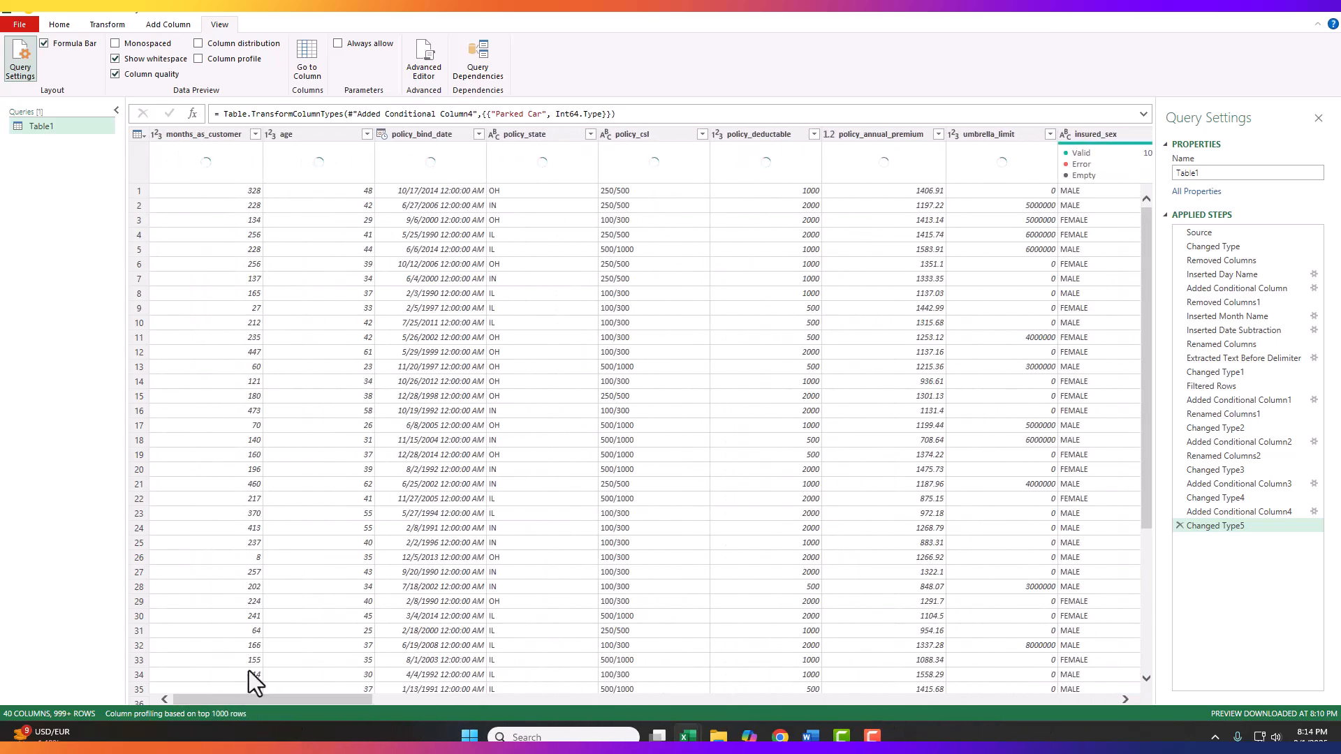
pyautogui.moveTo(216, 149)
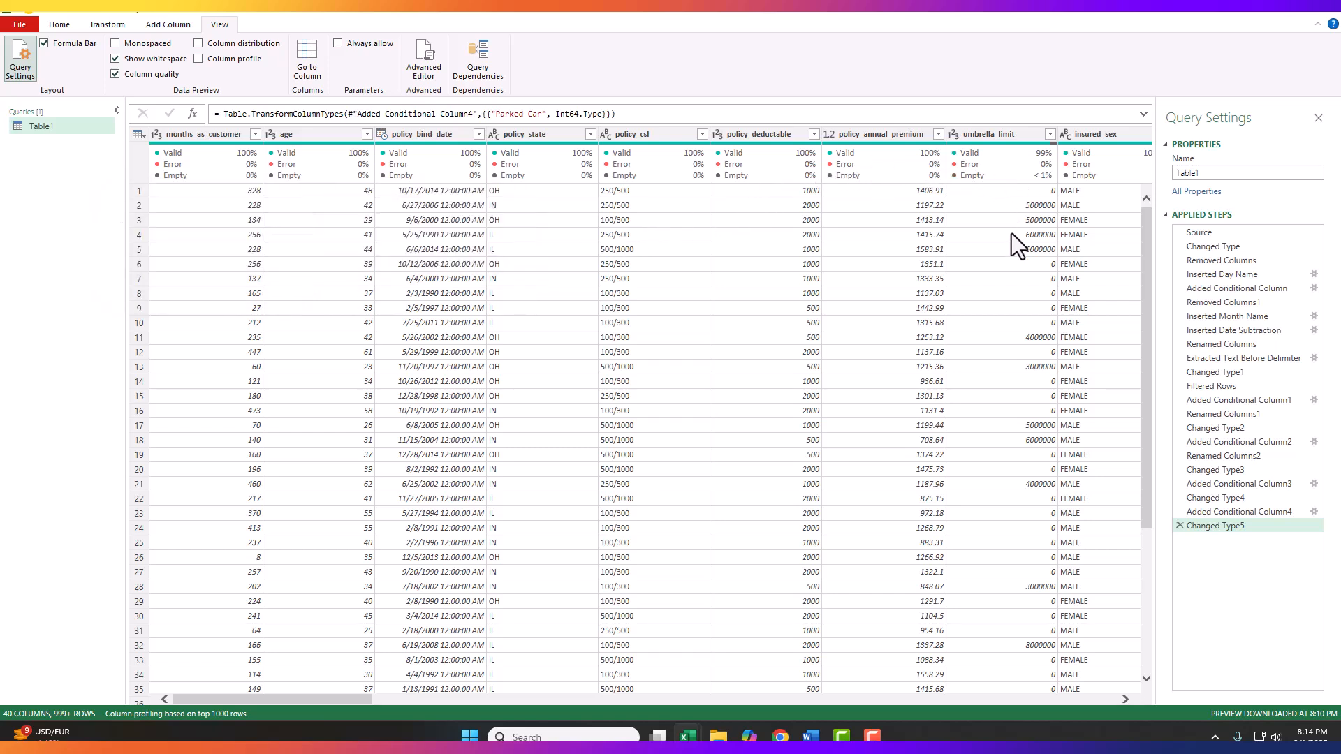
pyautogui.moveTo(1042, 179)
pyautogui.moveTo(983, 174)
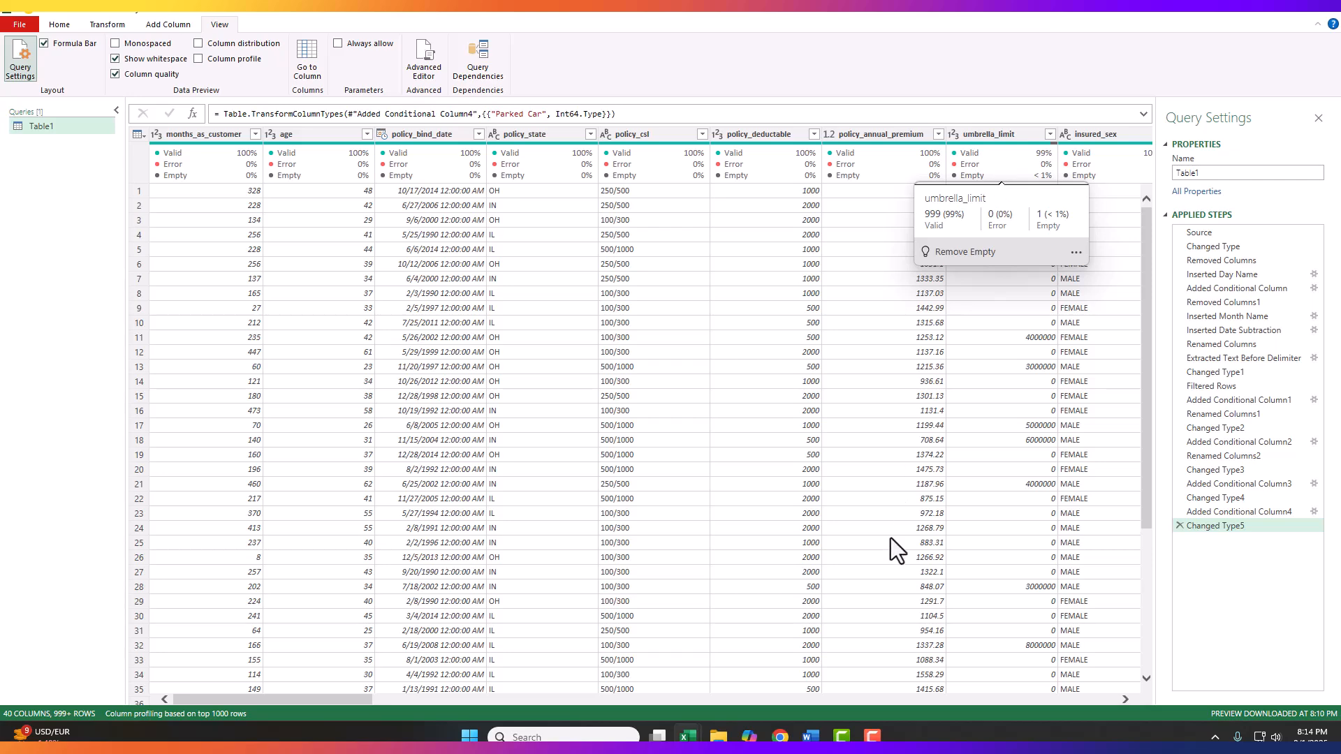
pyautogui.moveTo(348, 698); pyautogui.dragTo(577, 719)
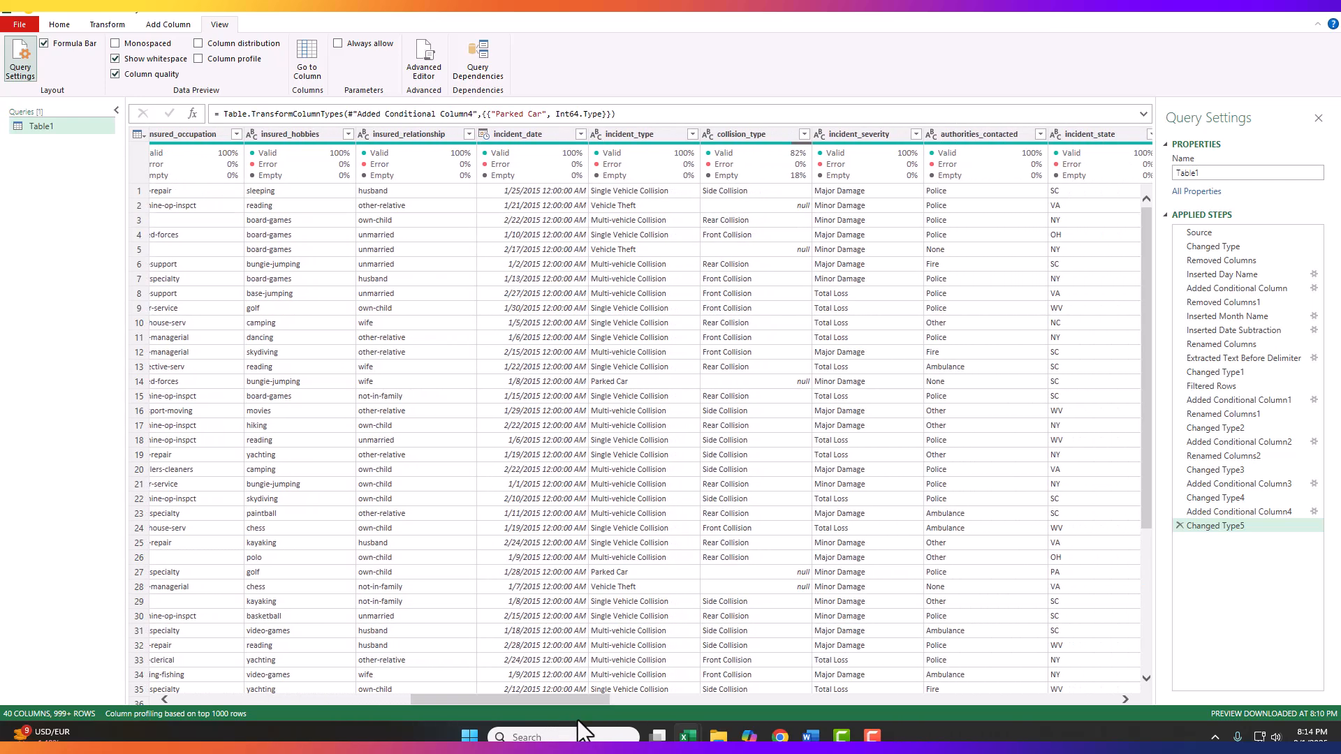
pyautogui.moveTo(794, 176)
pyautogui.moveTo(589, 699); pyautogui.dragTo(766, 717)
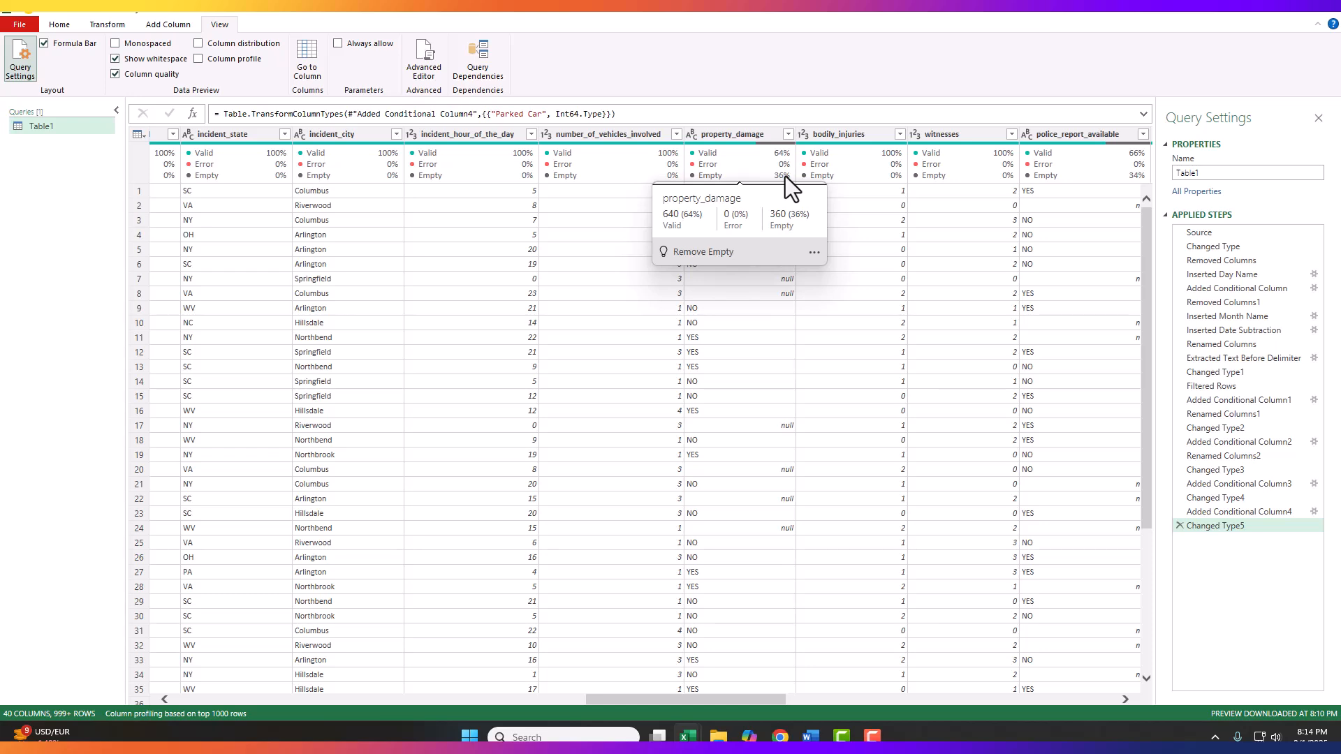
pyautogui.moveTo(1127, 174)
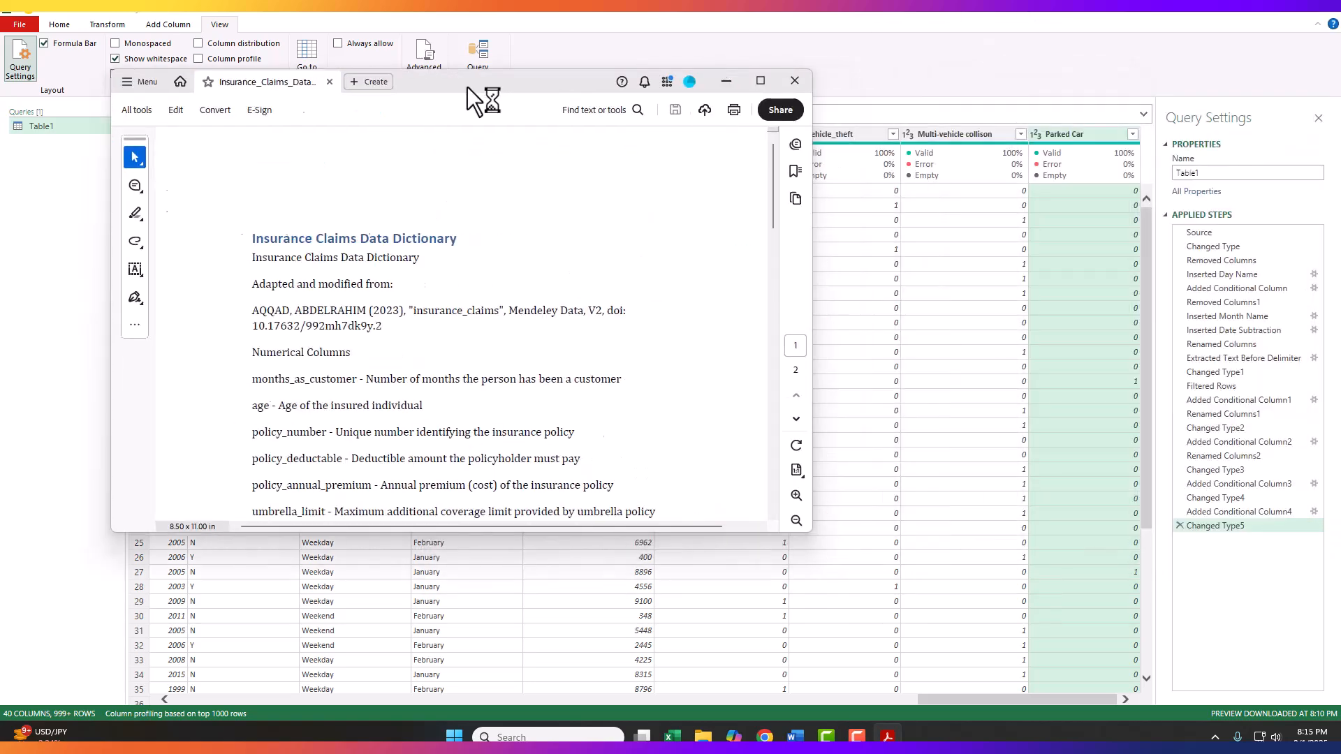
# Step: Review the column descriptions in the Insurance Claims Data Dictionary PDF, search it for "umbrella", and return to the Power Query Editor
pyautogui.click(824, 97)
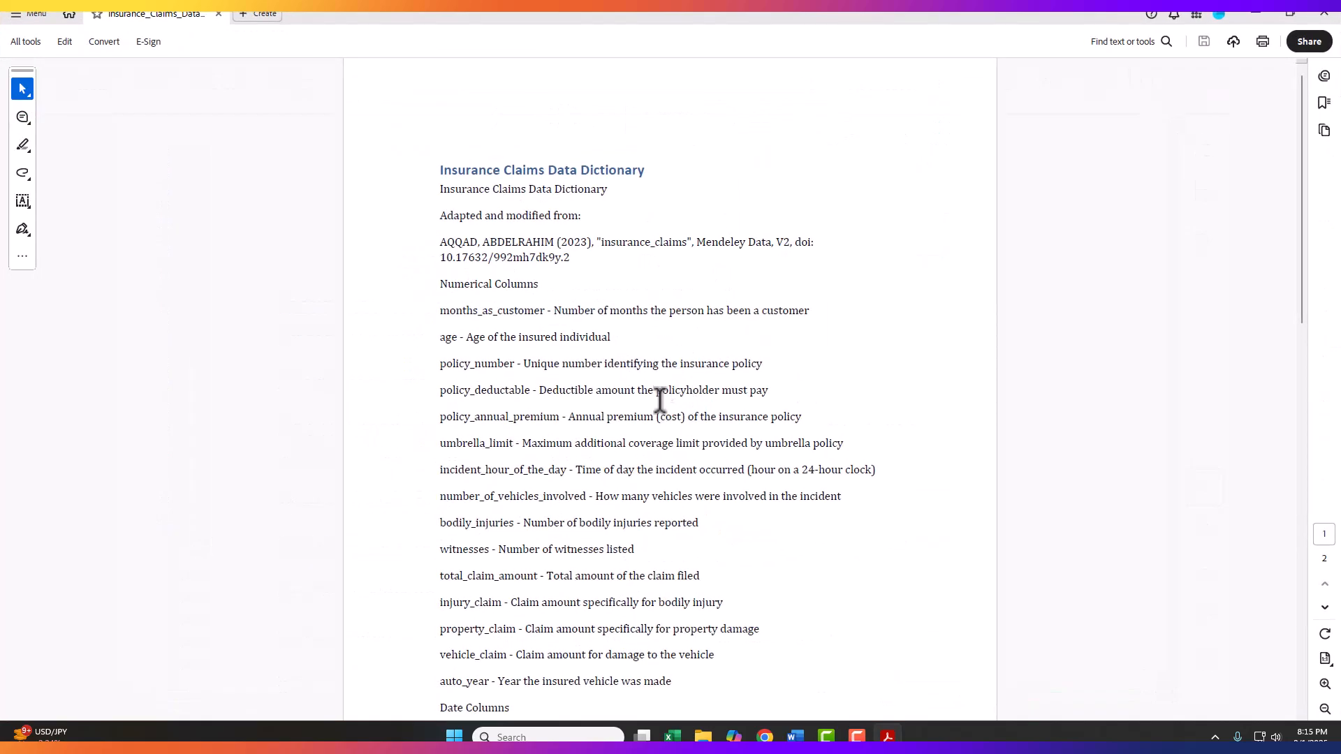
pyautogui.scroll(-3, 664, 399)
pyautogui.scroll(-3, 636, 426)
pyautogui.scroll(-4, 628, 461)
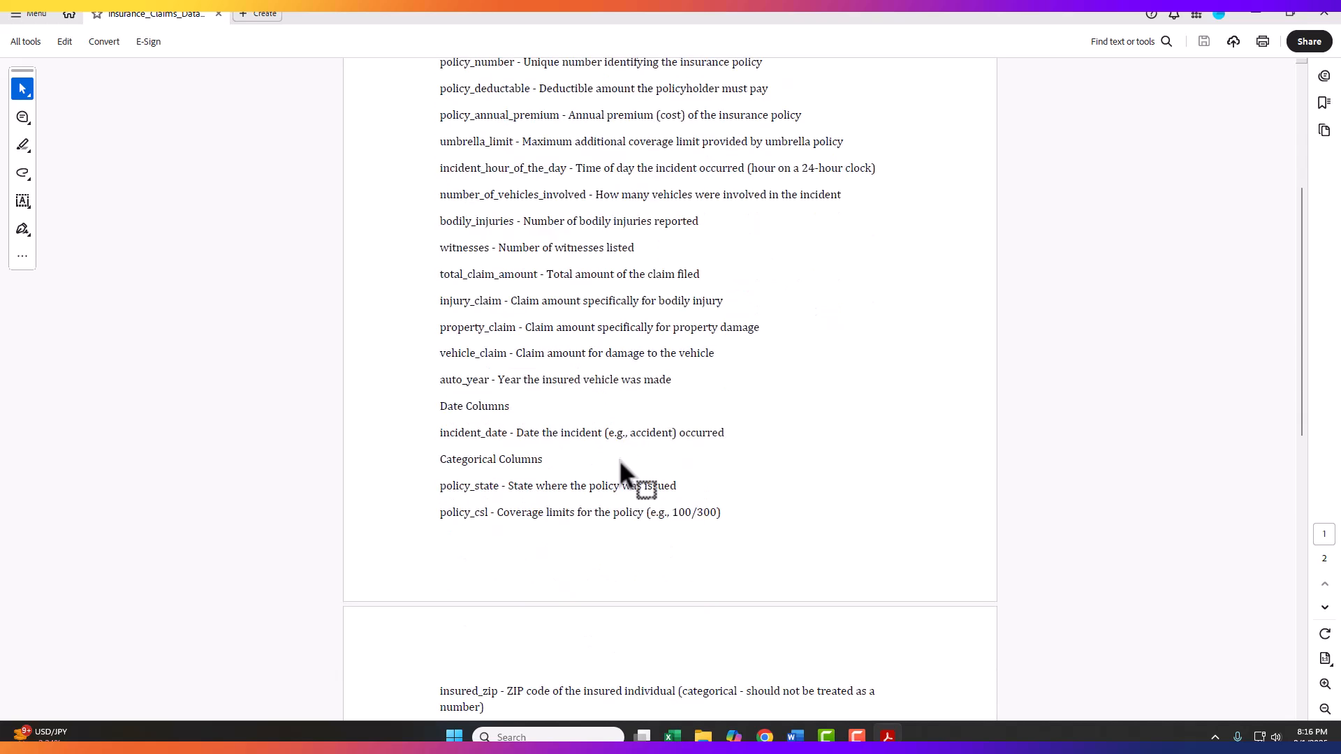
pyautogui.scroll(-3, 625, 468)
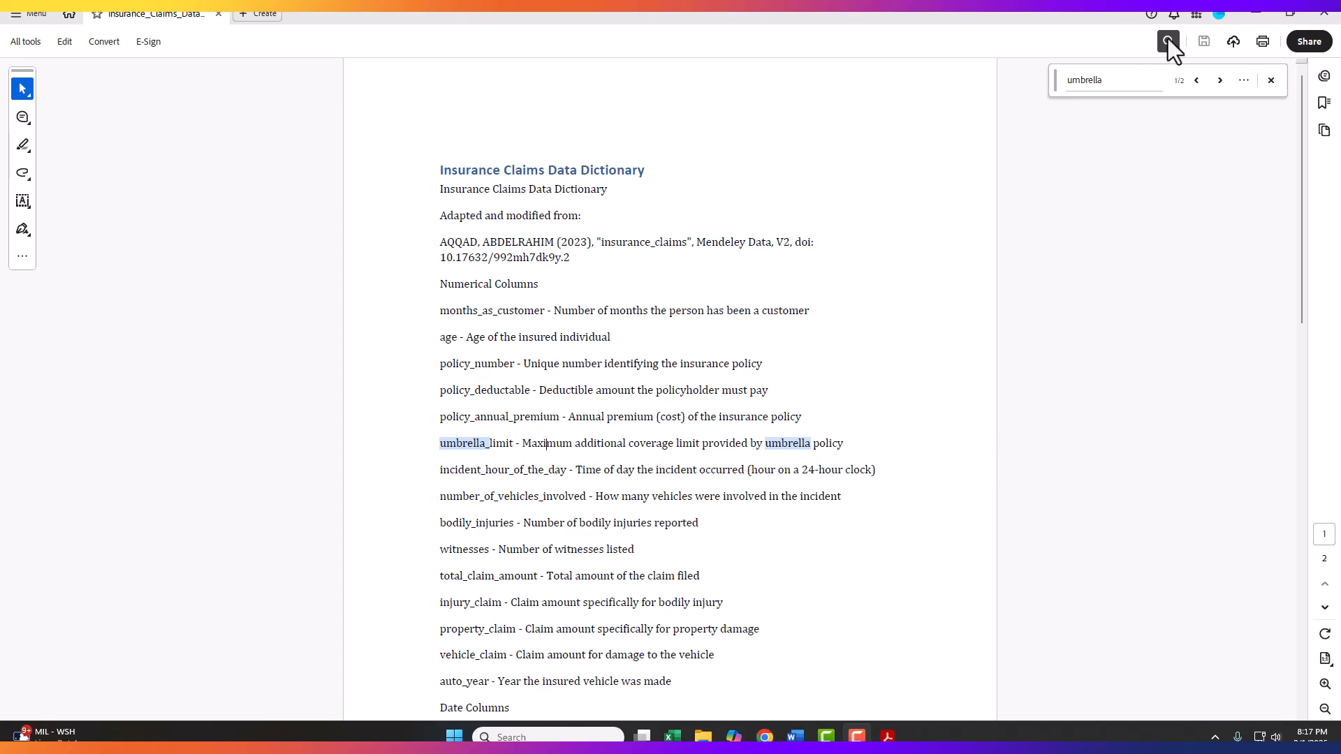
pyautogui.click(1256, 13)
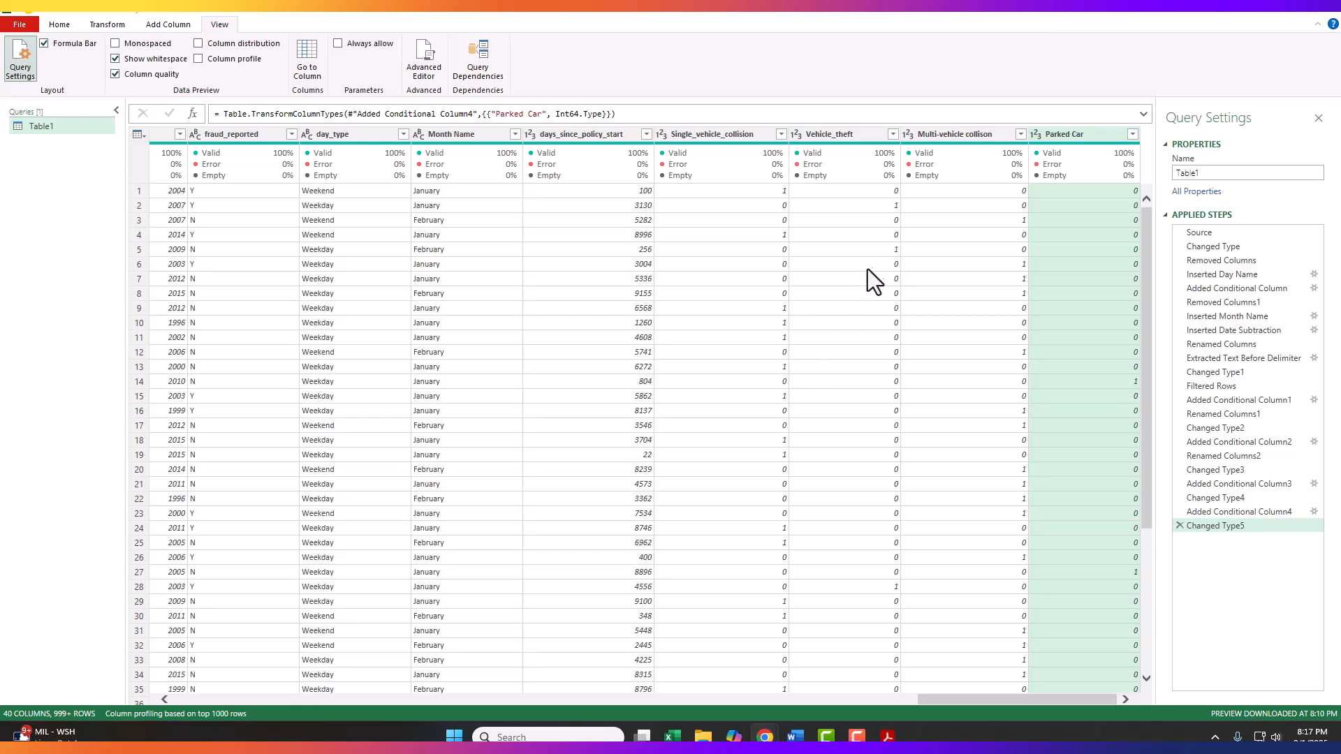
# Step: Filter the umbrella_limit column to exclude rows with (null) values
pyautogui.moveTo(954, 699); pyautogui.dragTo(580, 734)
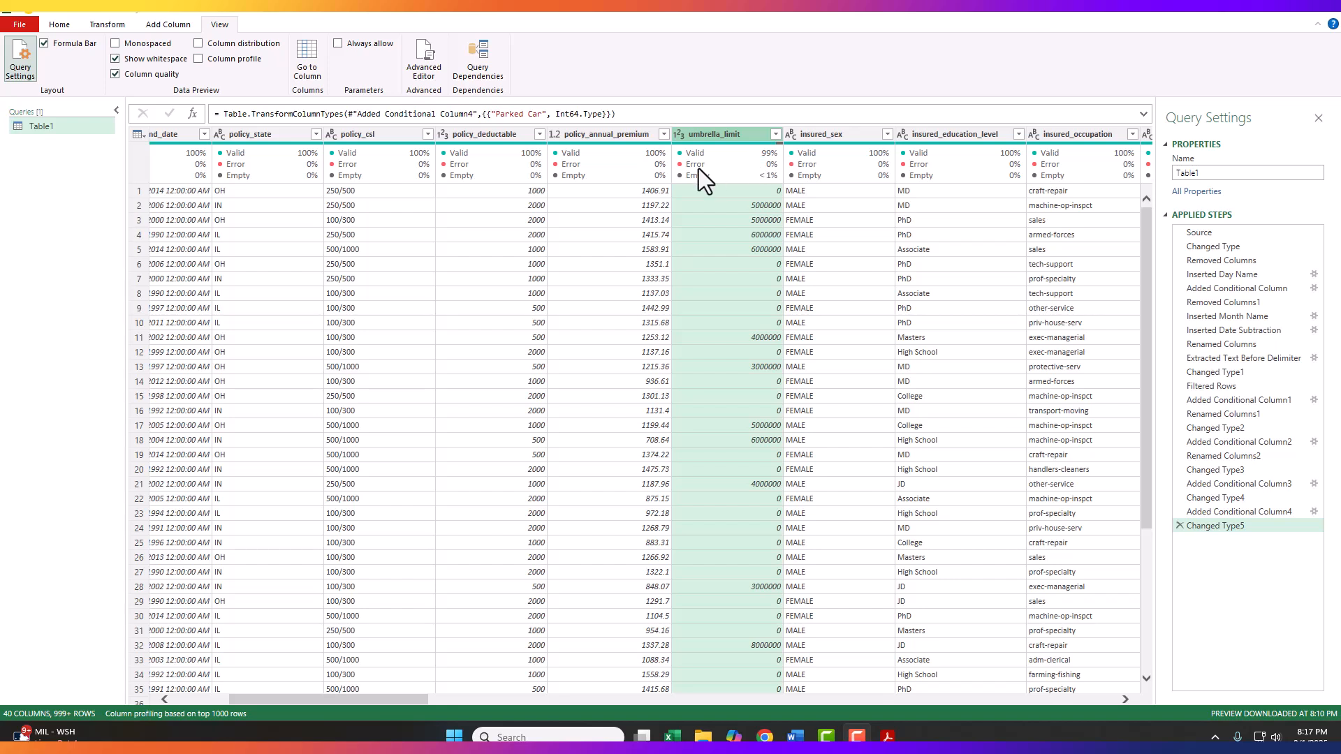
pyautogui.moveTo(707, 176)
pyautogui.click(776, 134)
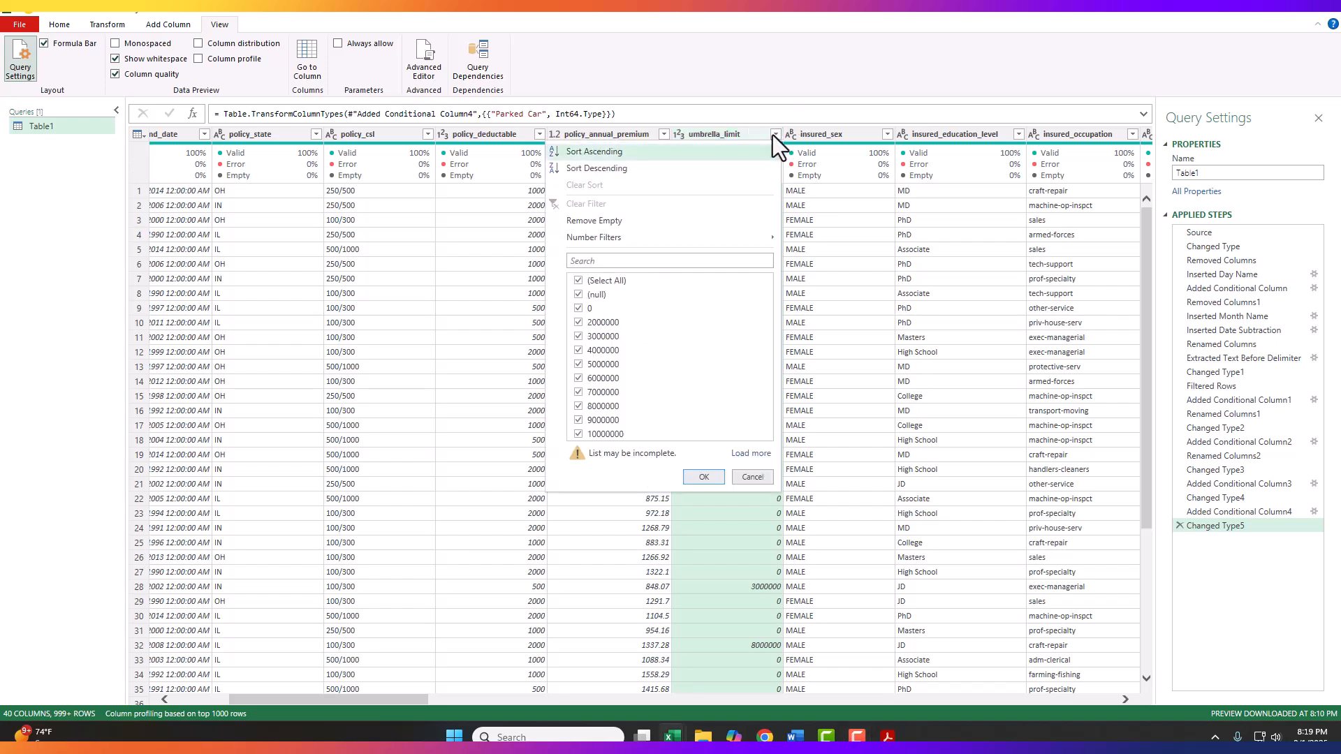
pyautogui.click(579, 295)
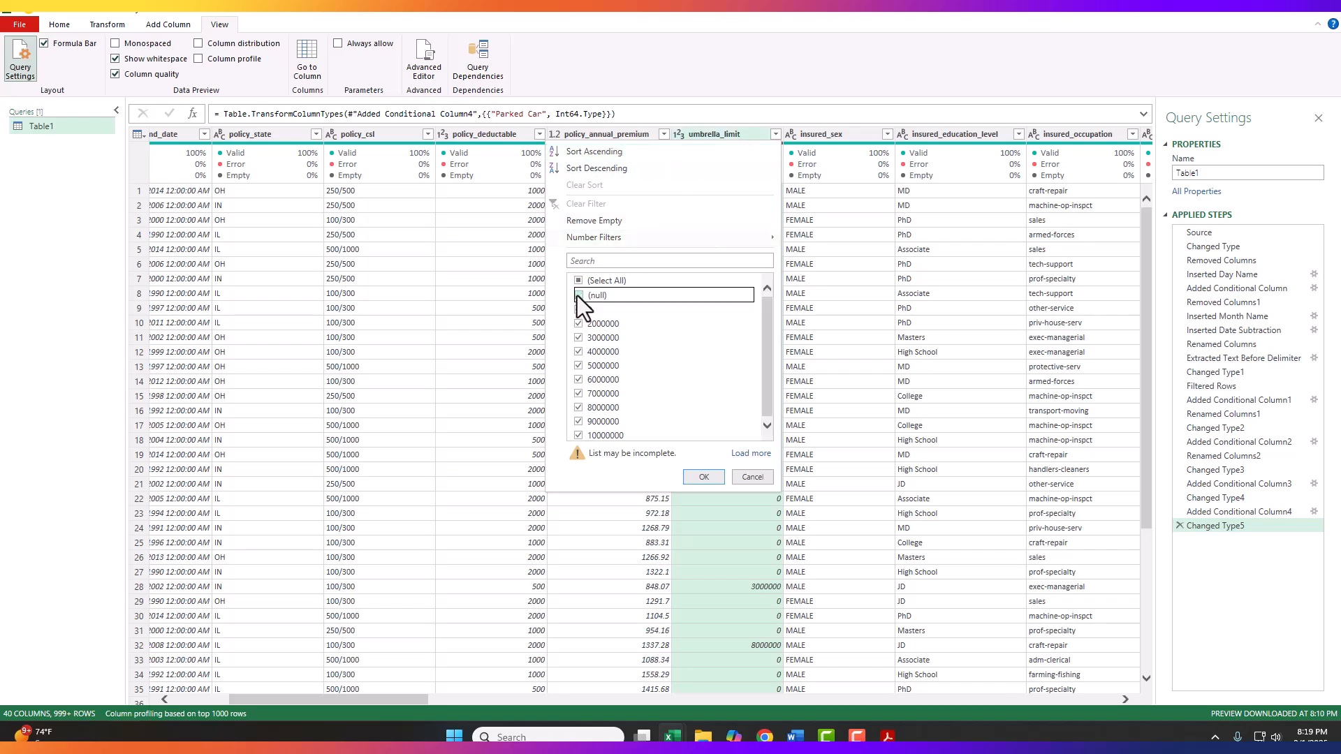
pyautogui.click(703, 477)
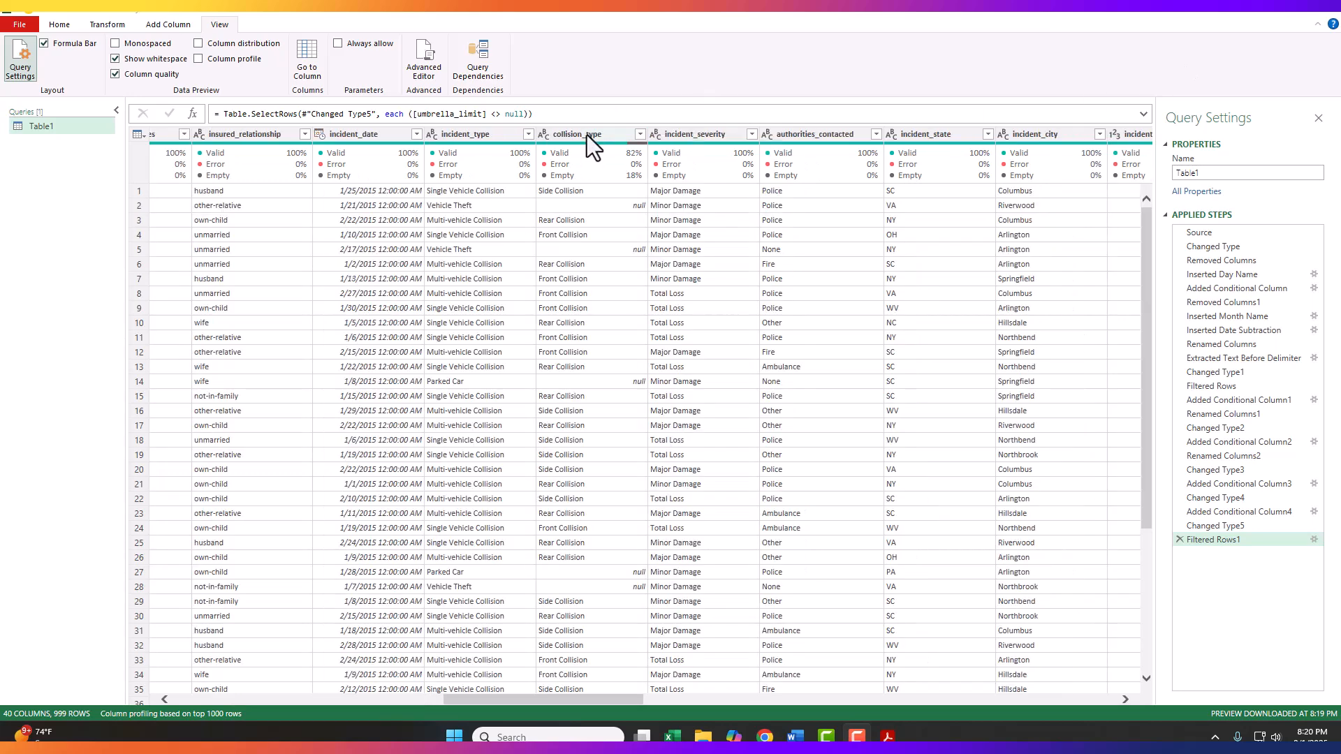
# Step: Replace null values in the collision_type column with Unknown
pyautogui.click(584, 137)
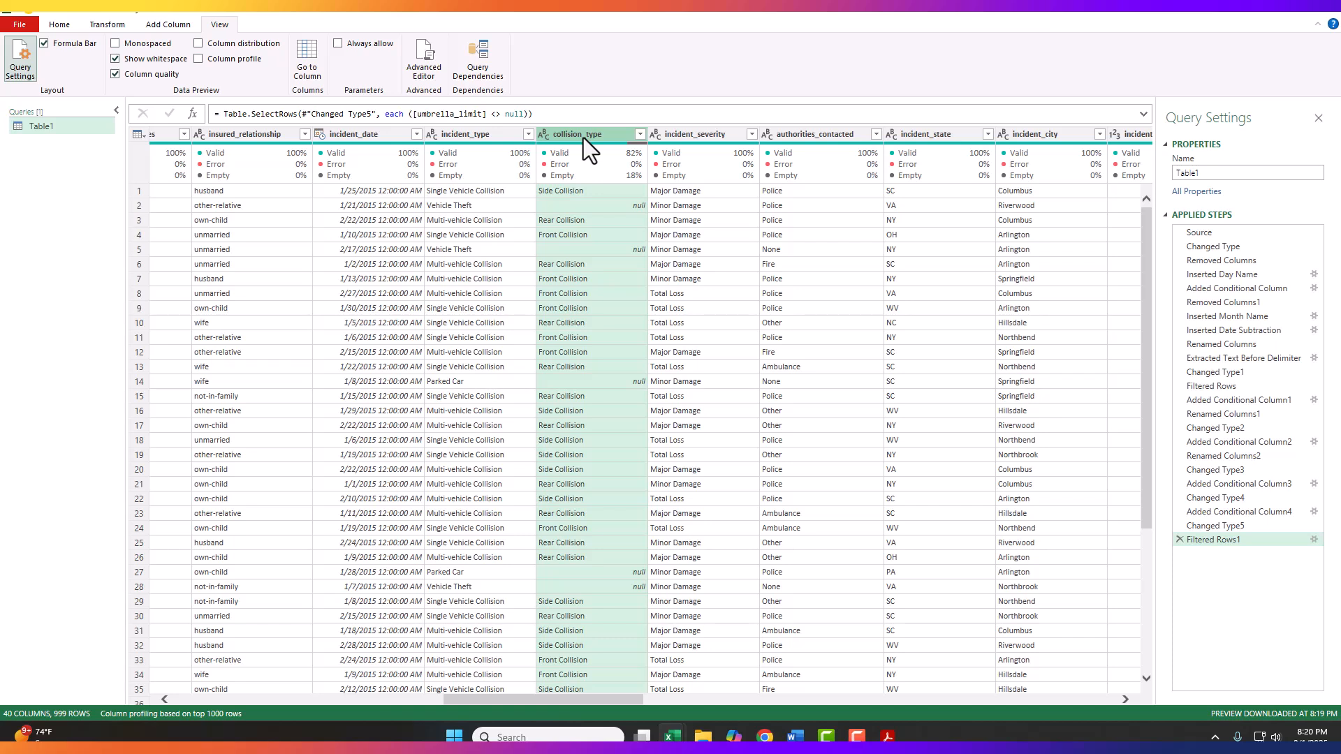
pyautogui.moveTo(634, 187)
pyautogui.rightClick(571, 137)
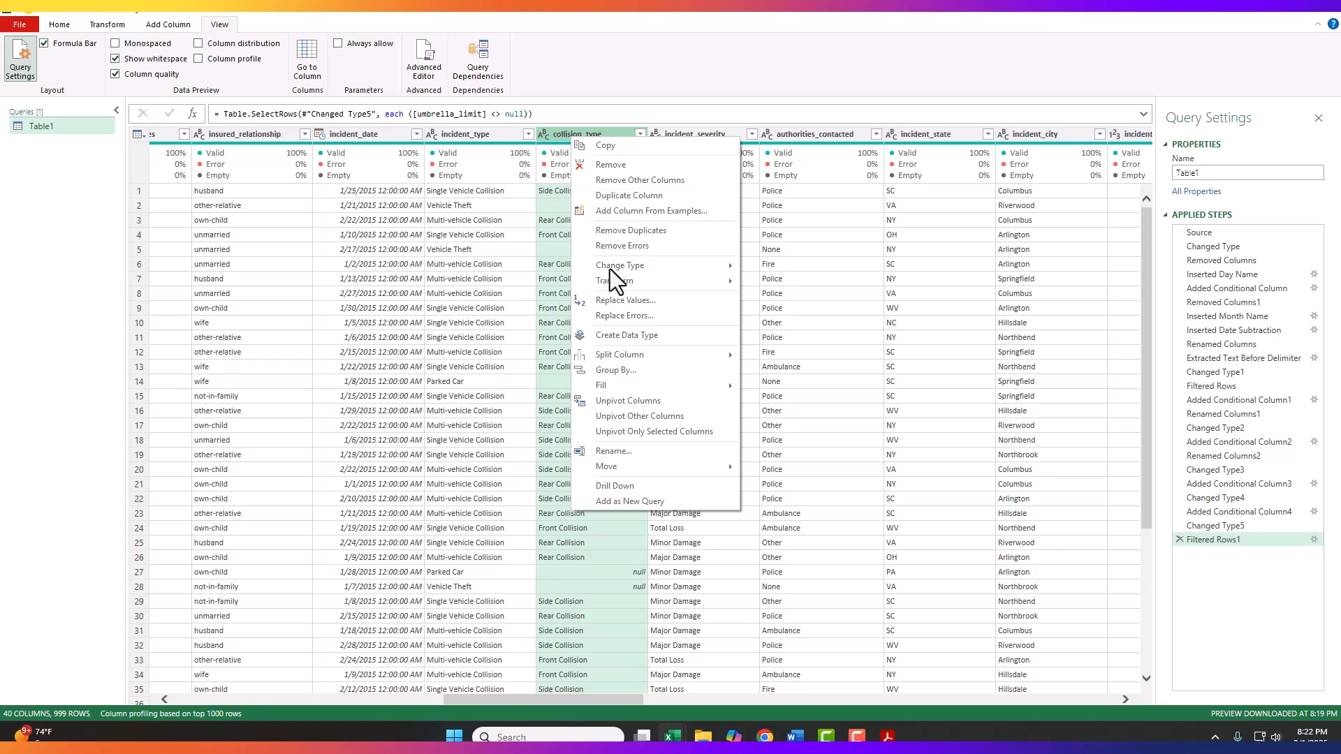
pyautogui.click(612, 299)
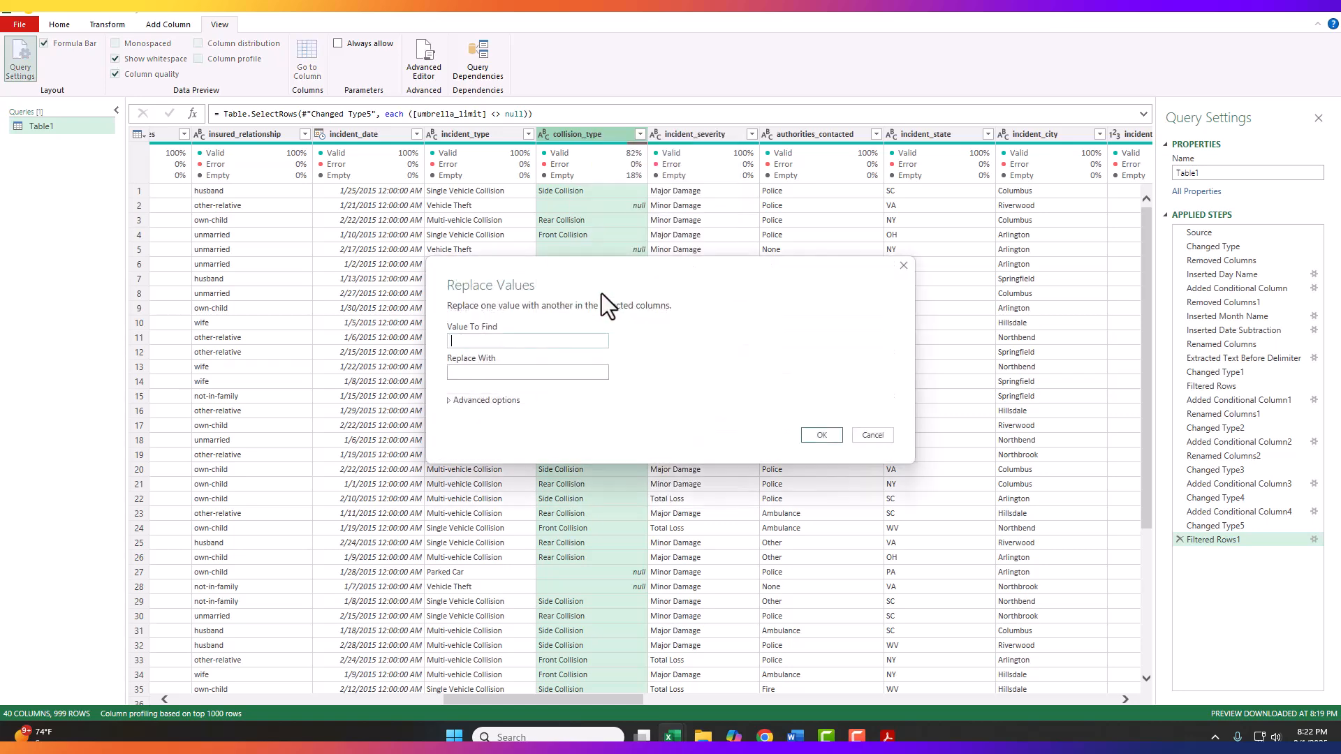
pyautogui.write('null')
pyautogui.click(480, 374)
pyautogui.write('Unknown')
pyautogui.click(826, 436)
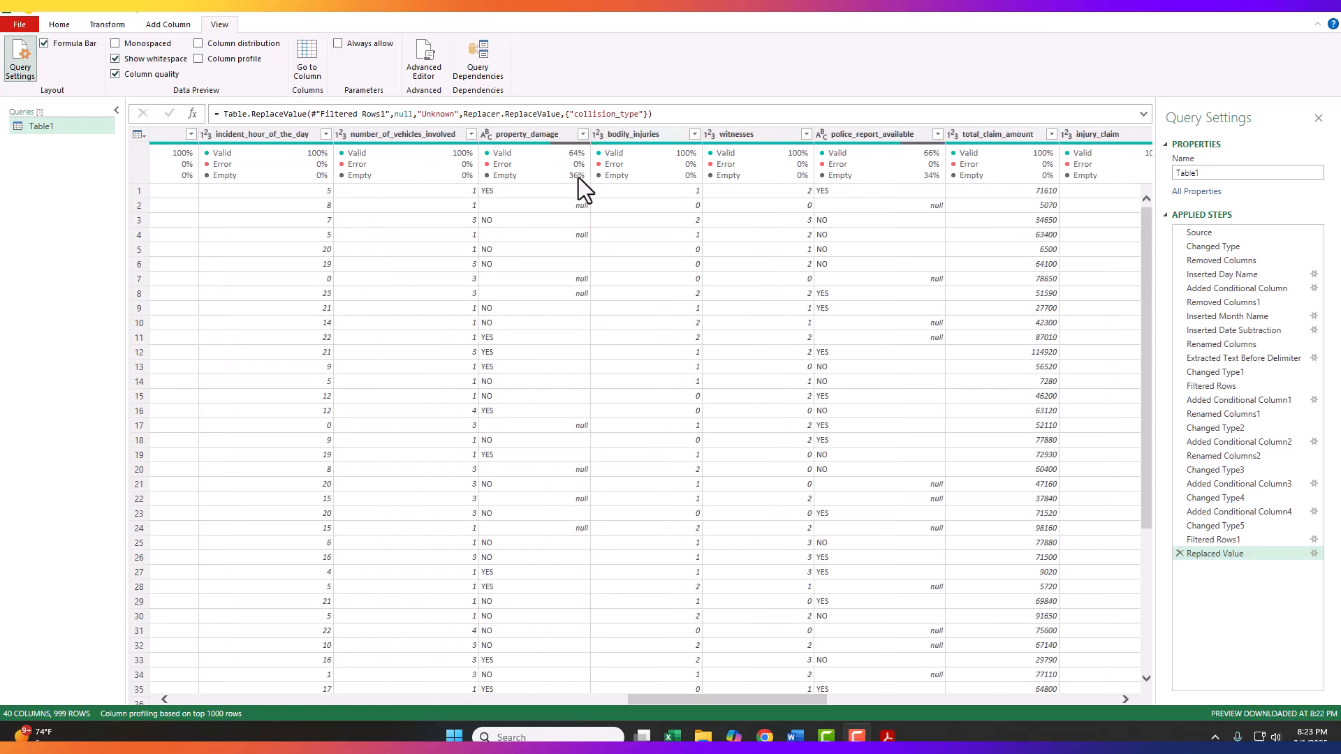
# Step: Replace null values in the property_damage column with Unknown
pyautogui.click(525, 135)
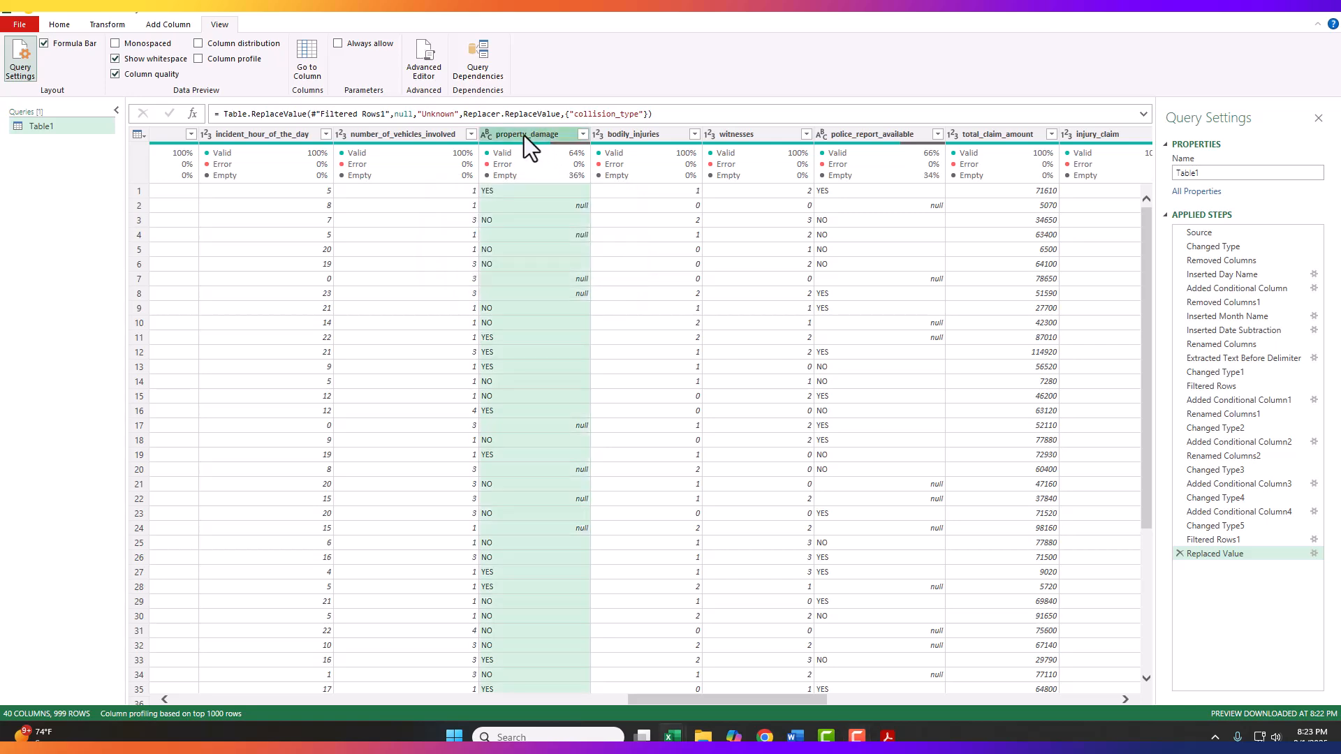
pyautogui.rightClick(522, 136)
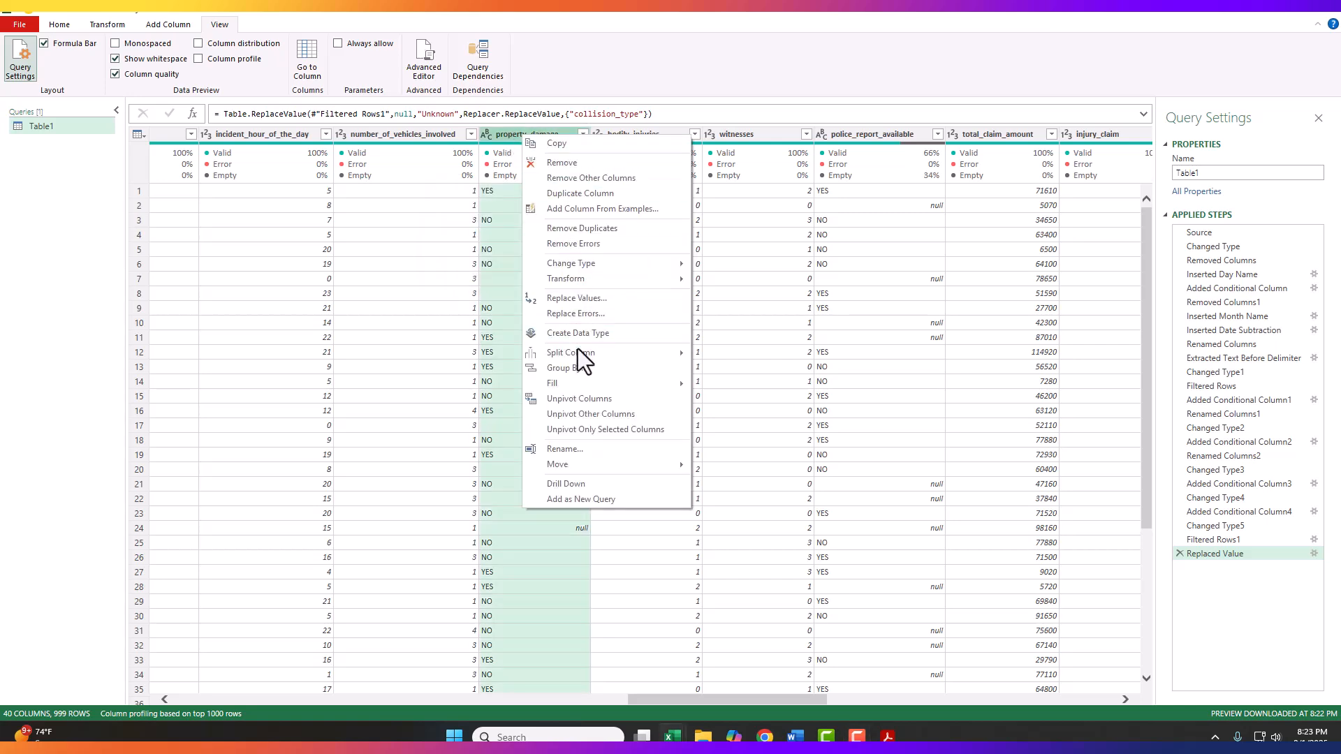
pyautogui.click(567, 299)
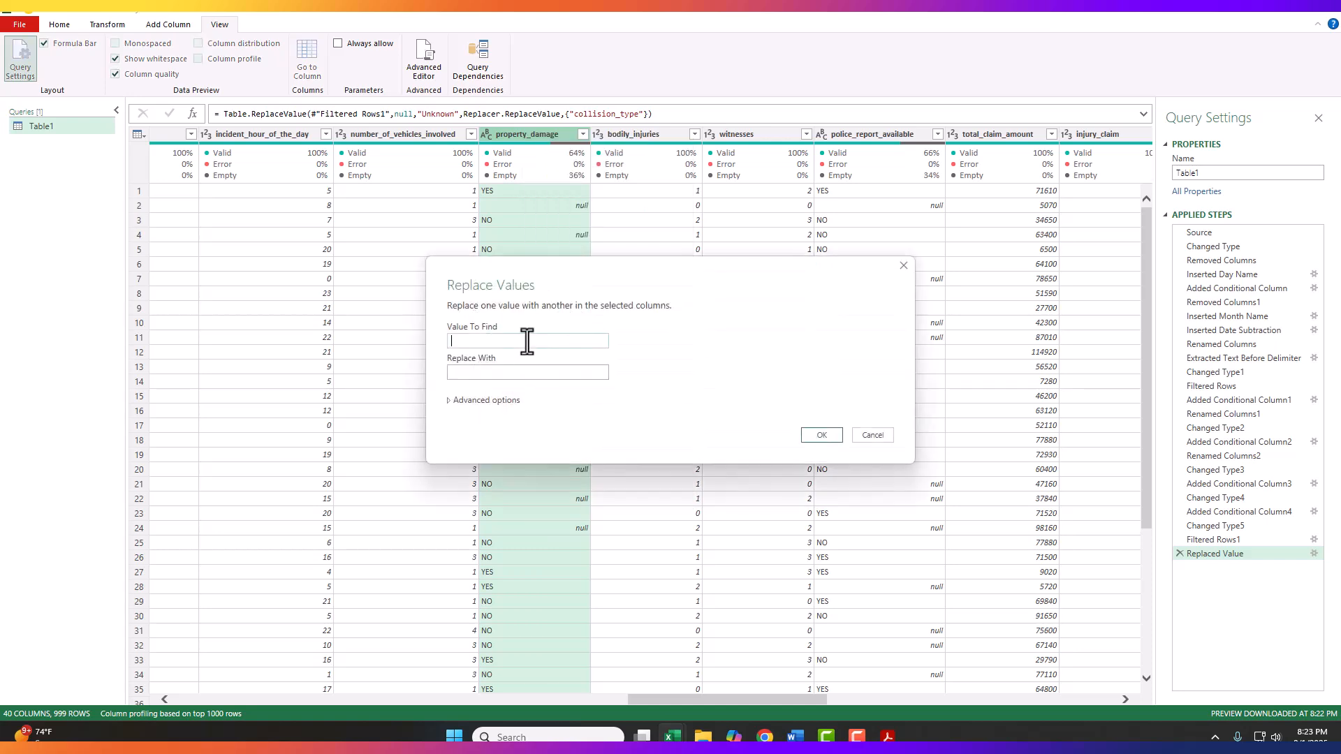
pyautogui.write('null')
pyautogui.click(528, 372)
pyautogui.write('Unknown')
pyautogui.click(818, 436)
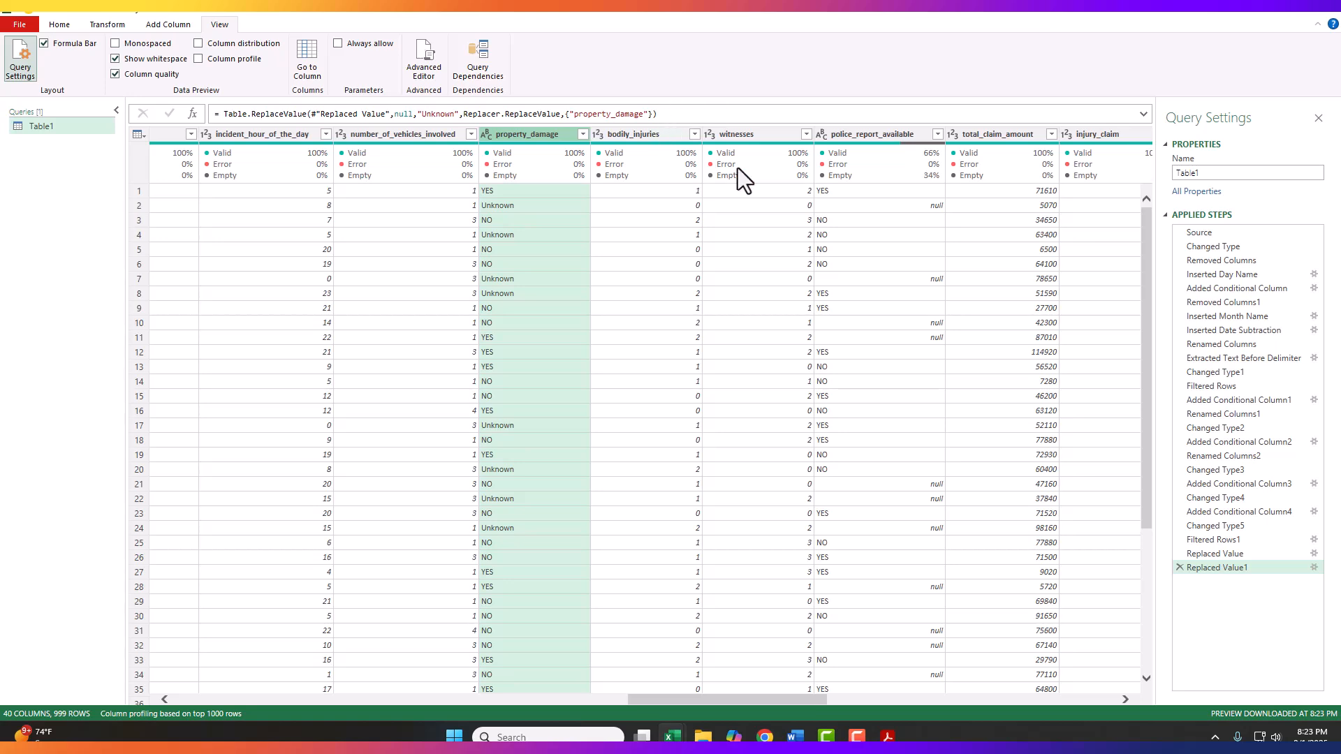
# Step: Replace null values in the police_report_available column with Unknown
pyautogui.click(878, 134)
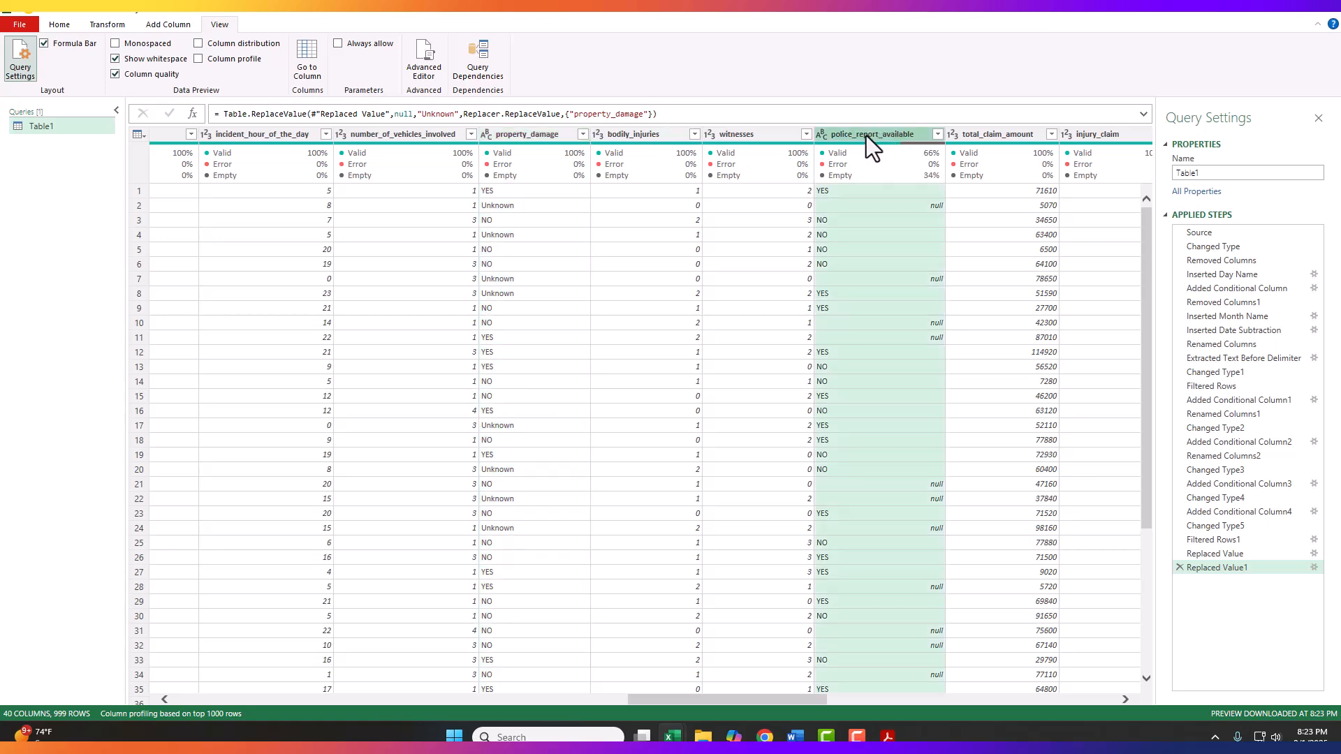
pyautogui.rightClick(881, 137)
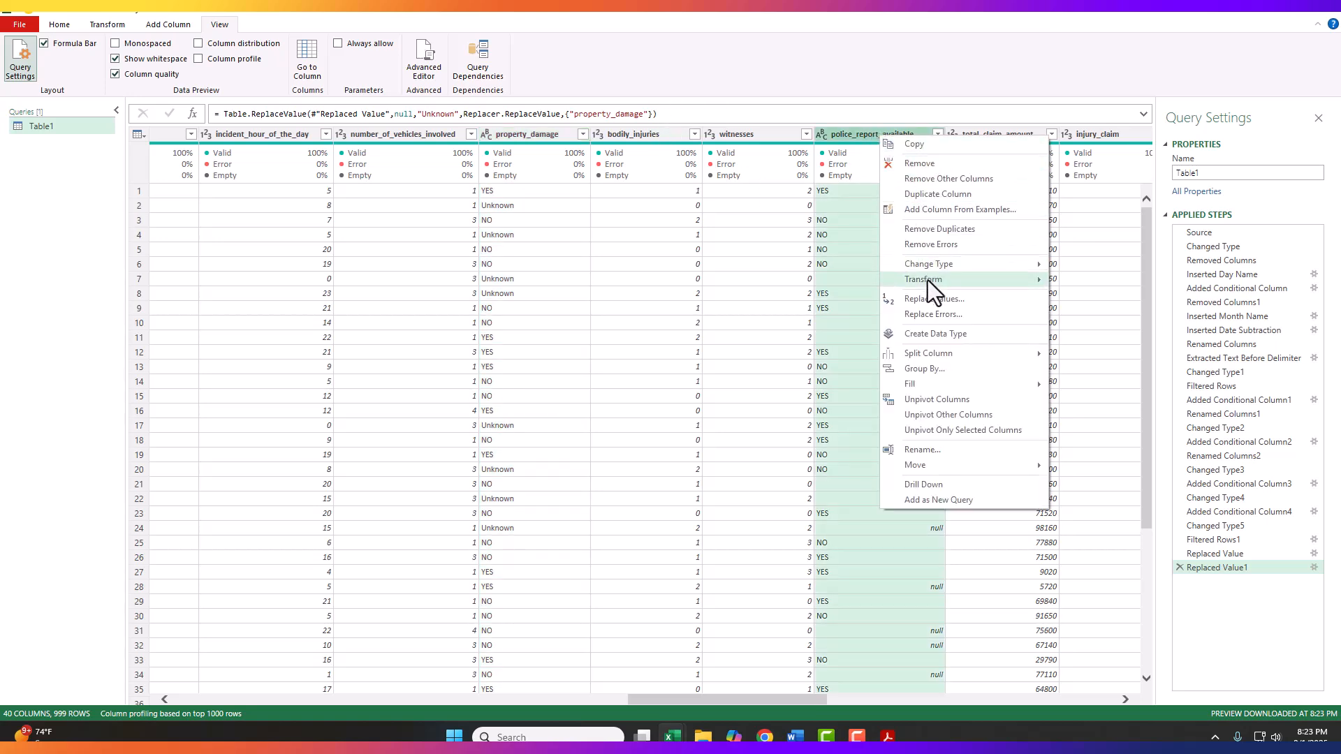
pyautogui.click(925, 299)
pyautogui.write('null')
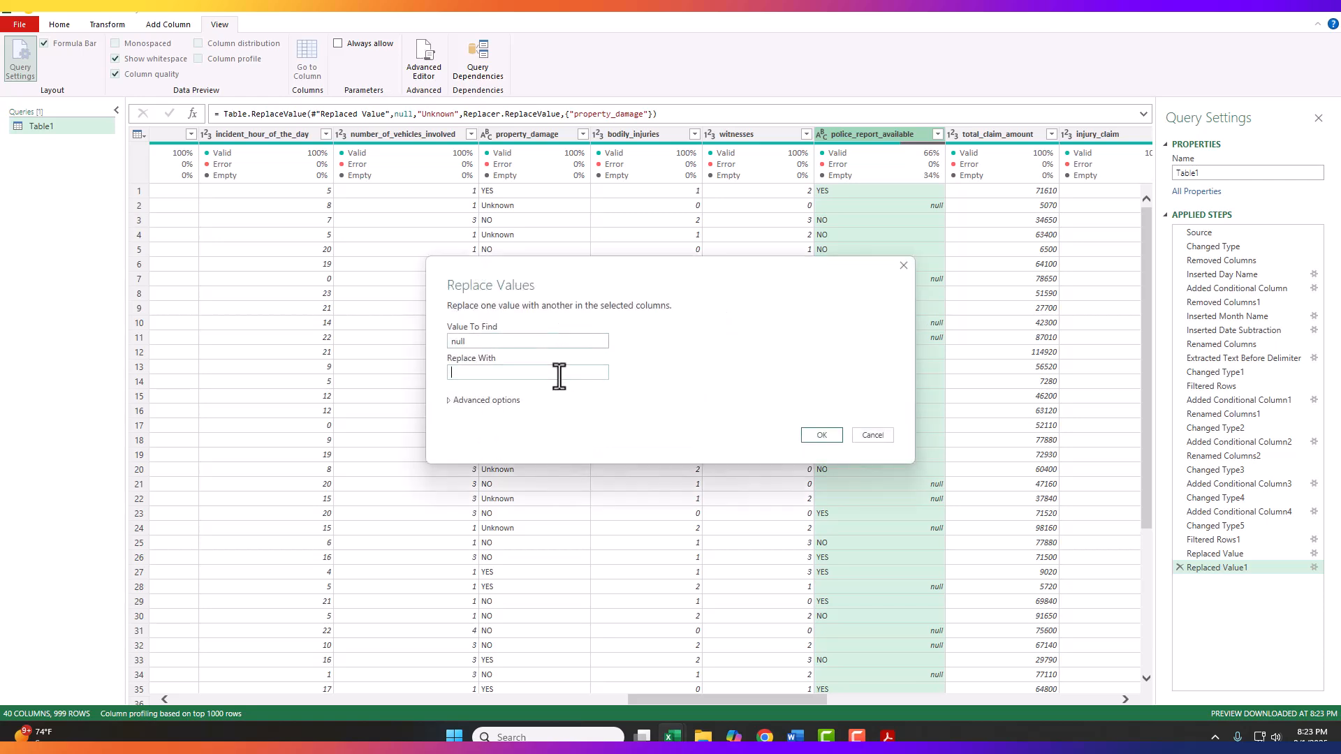
pyautogui.click(560, 373)
pyautogui.write('Unknown')
pyautogui.click(825, 436)
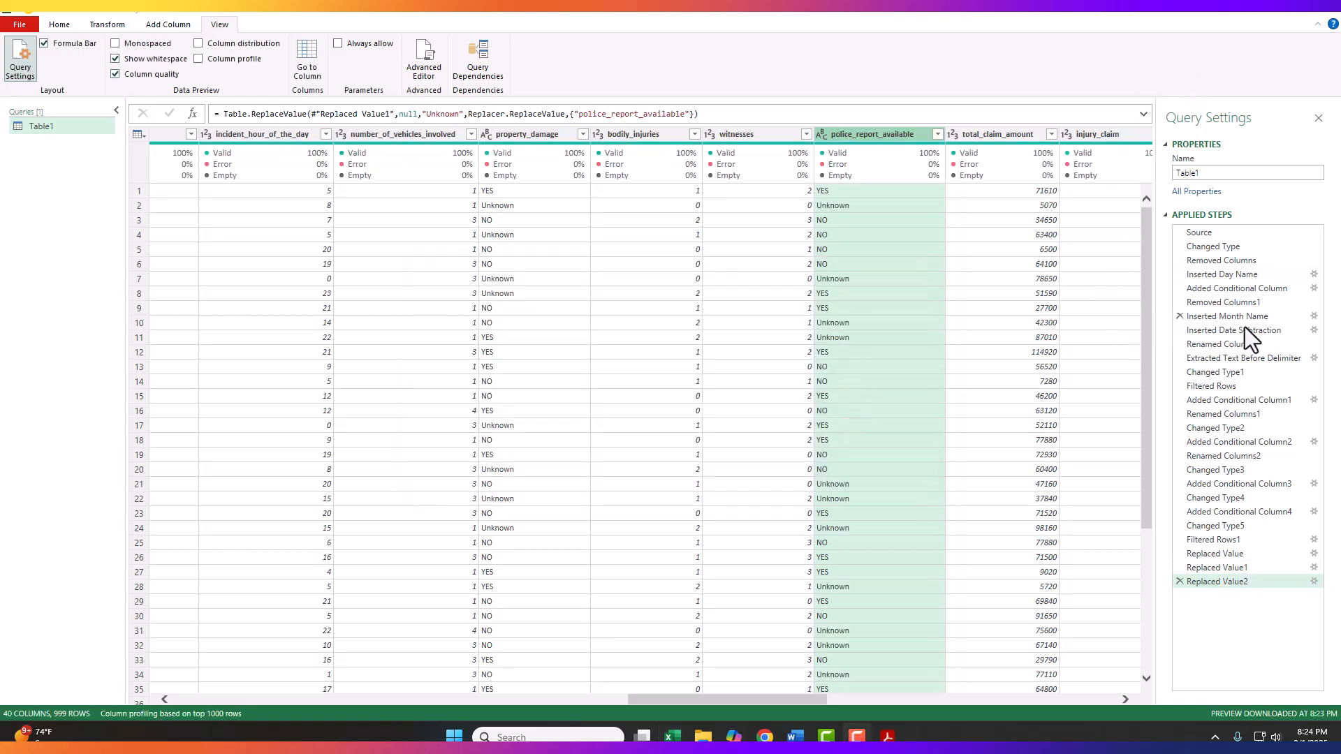
# Step: Close the Power Query Editor and load the cleaned Table1 query into the workbook
pyautogui.click(58, 24)
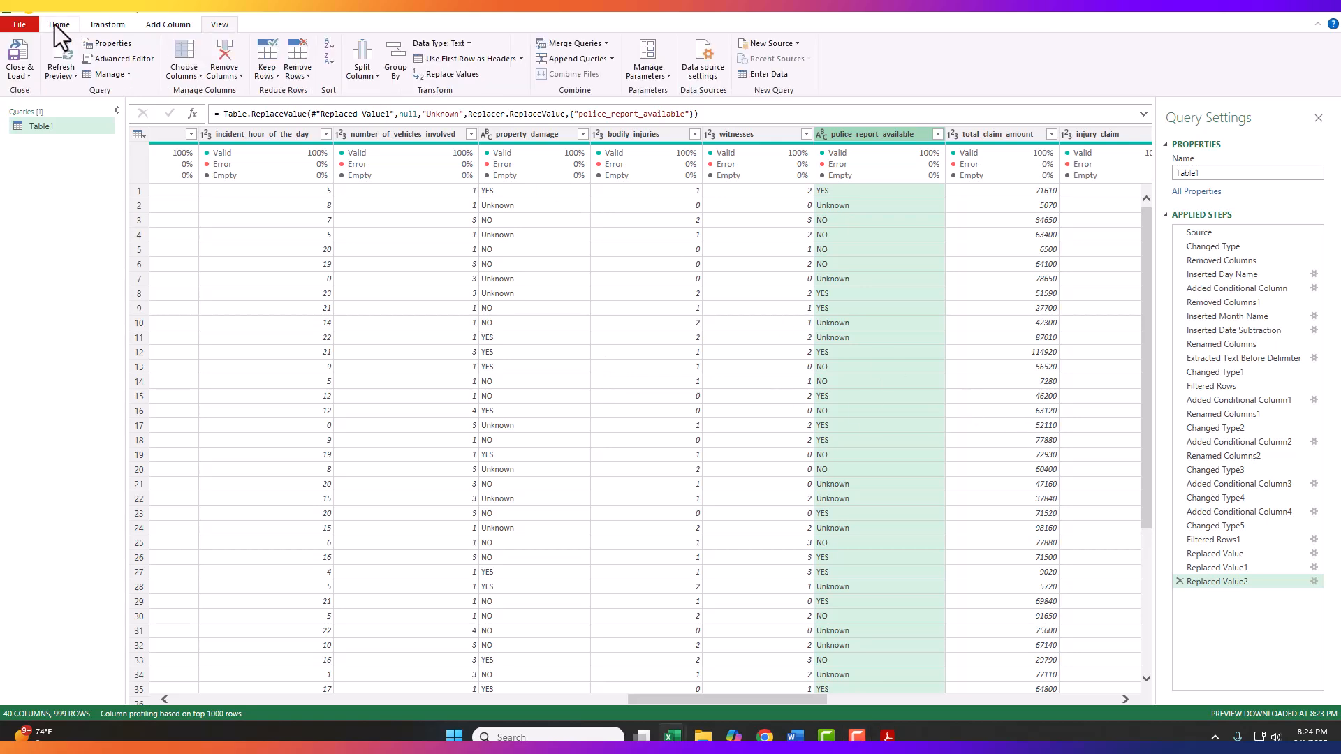
pyautogui.click(21, 73)
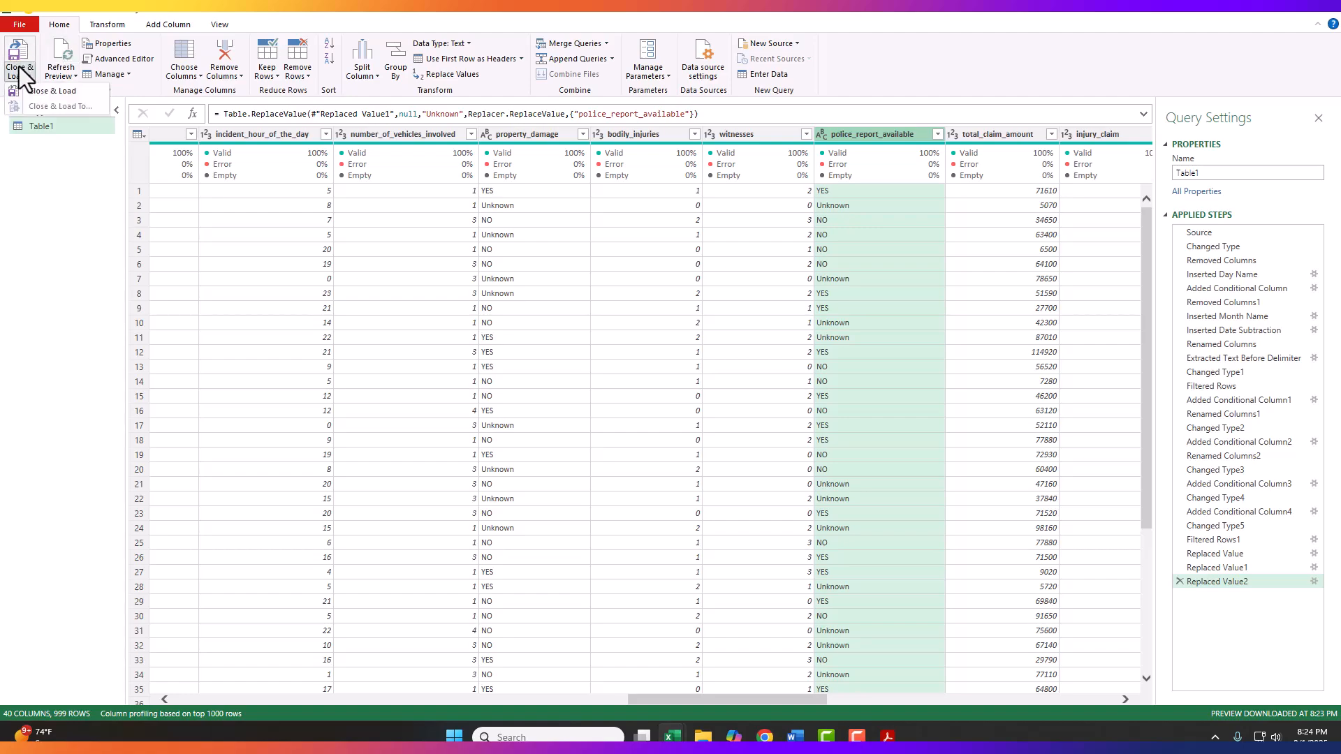
pyautogui.click(36, 90)
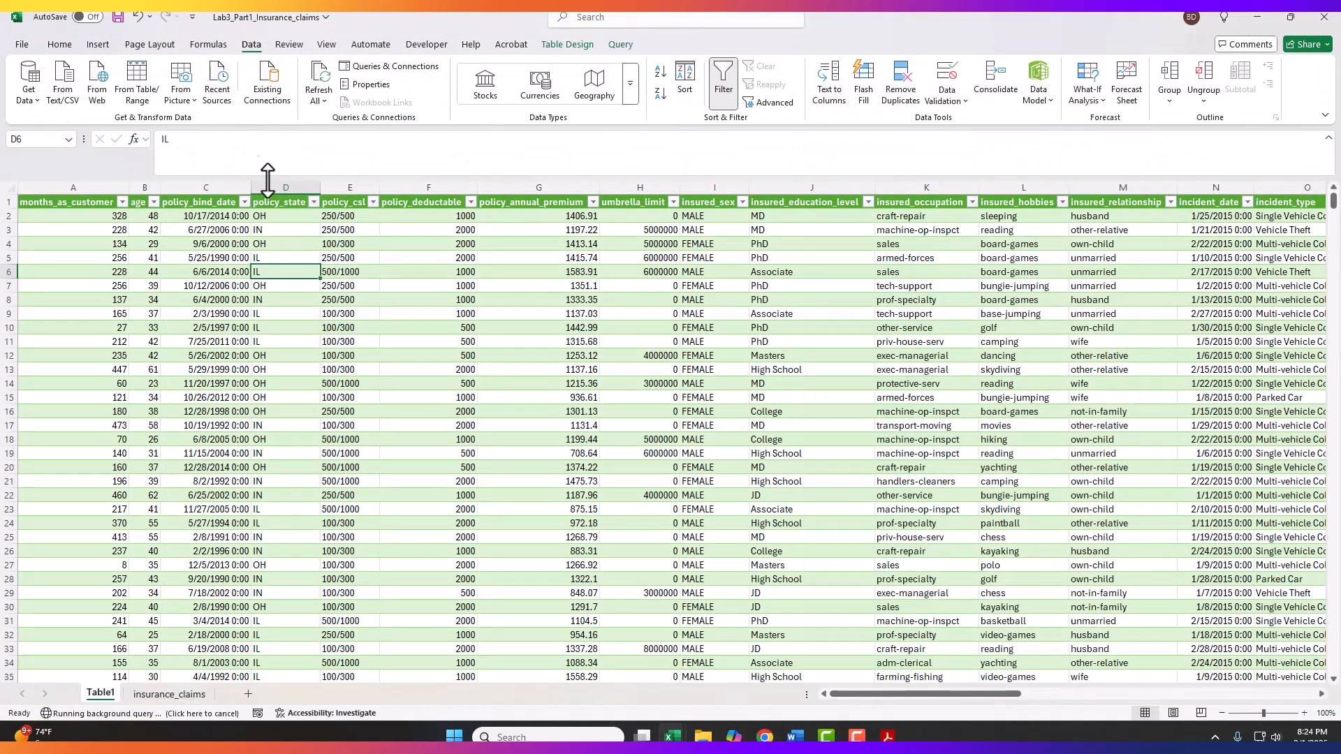
# Step: Compare the months_as_customer values in the original insurance_claims sheet with those in the cleaned Table1 sheet
pyautogui.click(154, 695)
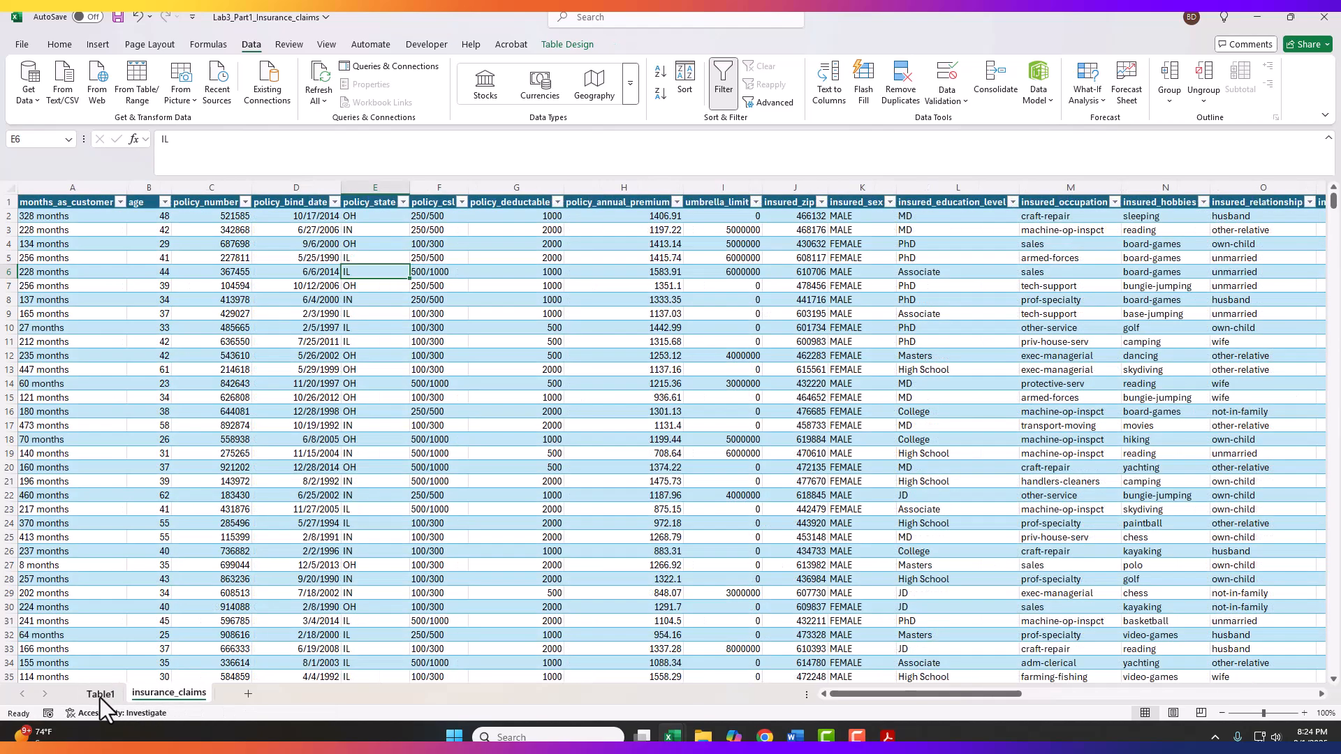
pyautogui.click(99, 695)
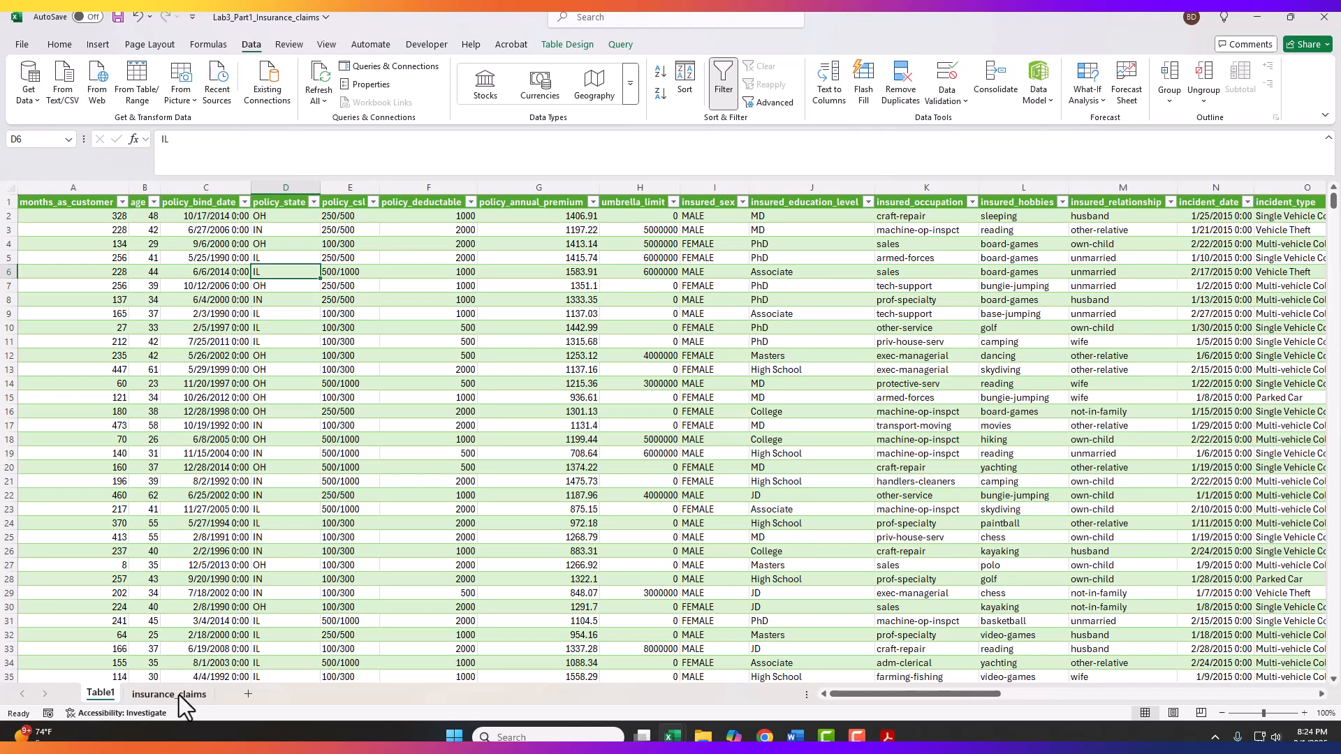
pyautogui.click(166, 695)
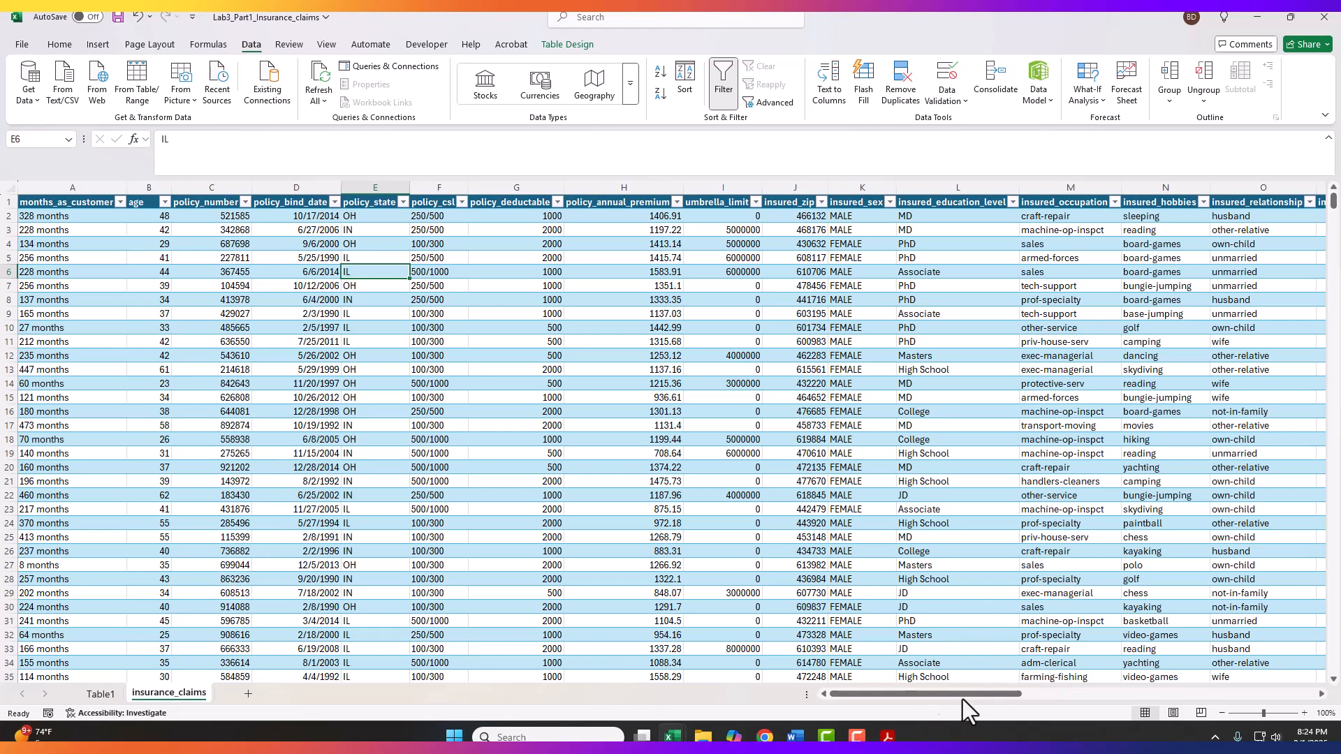
pyautogui.moveTo(52, 217); pyautogui.dragTo(45, 607)
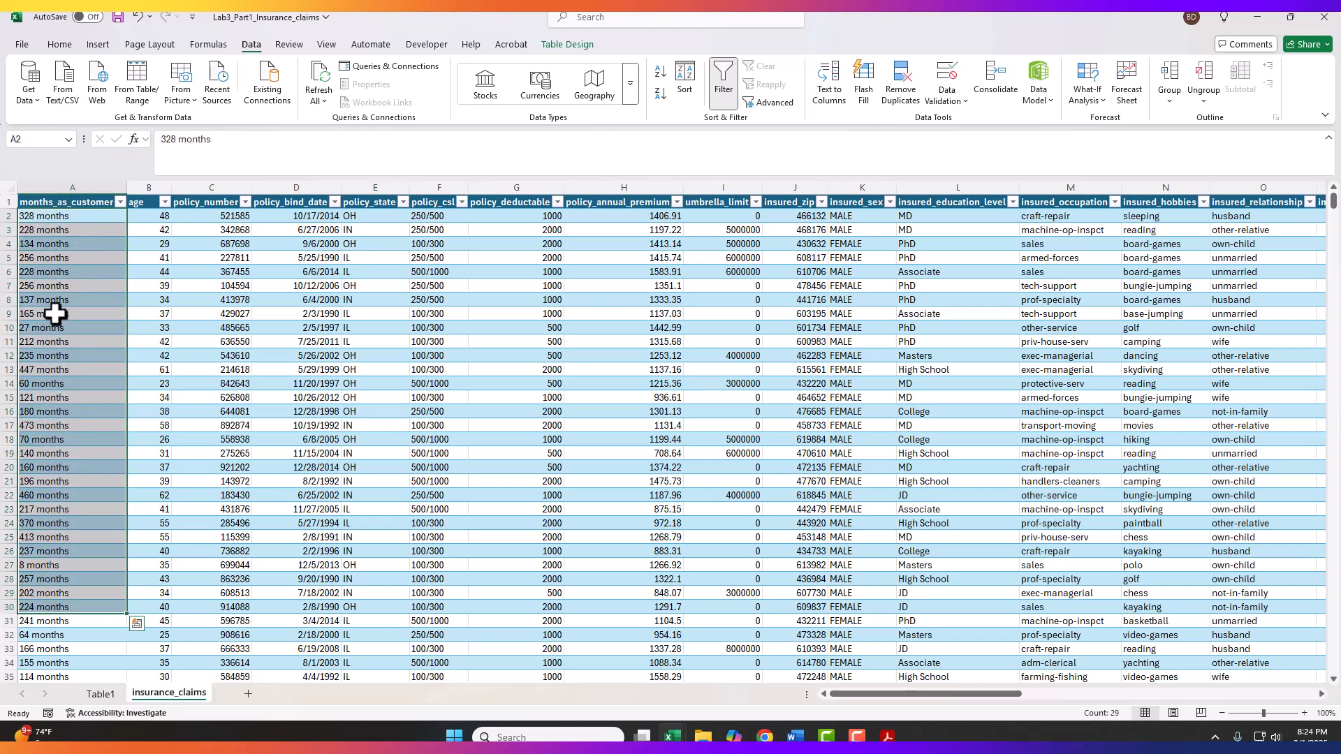
pyautogui.click(100, 695)
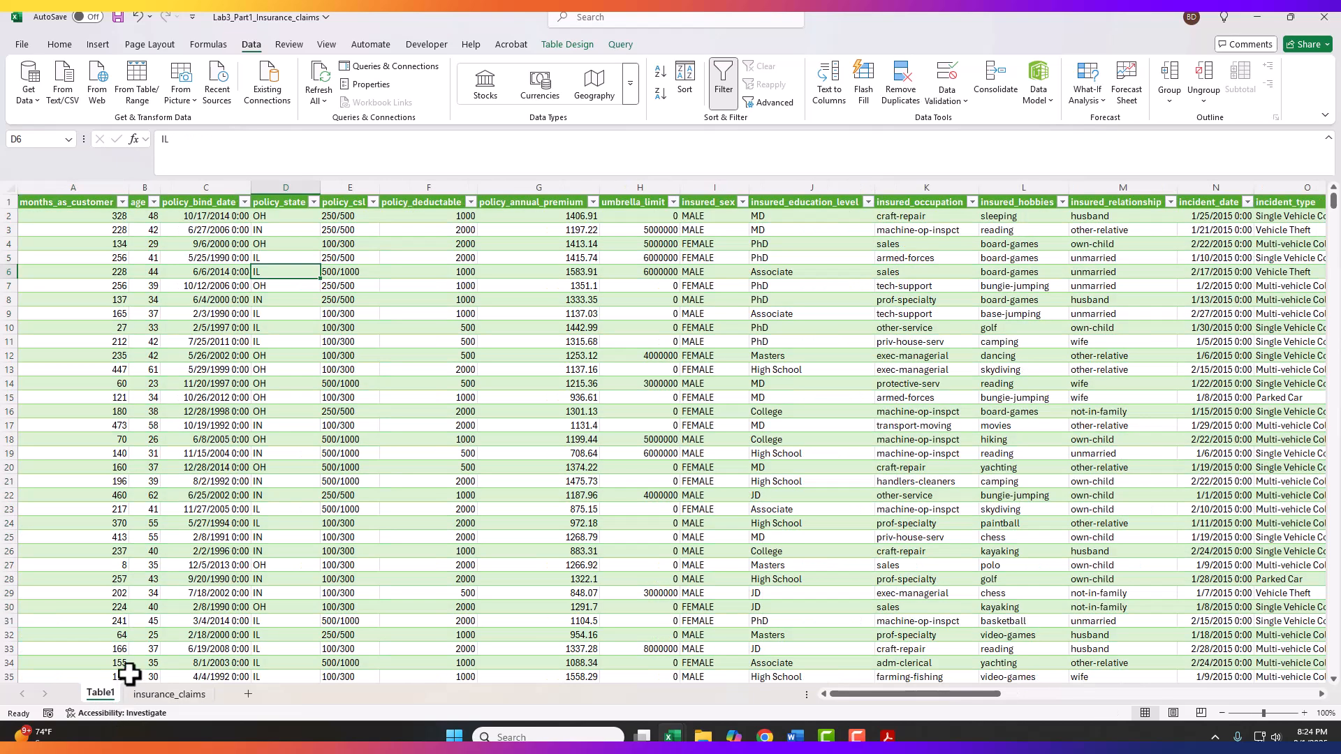
pyautogui.moveTo(90, 214); pyautogui.dragTo(77, 632)
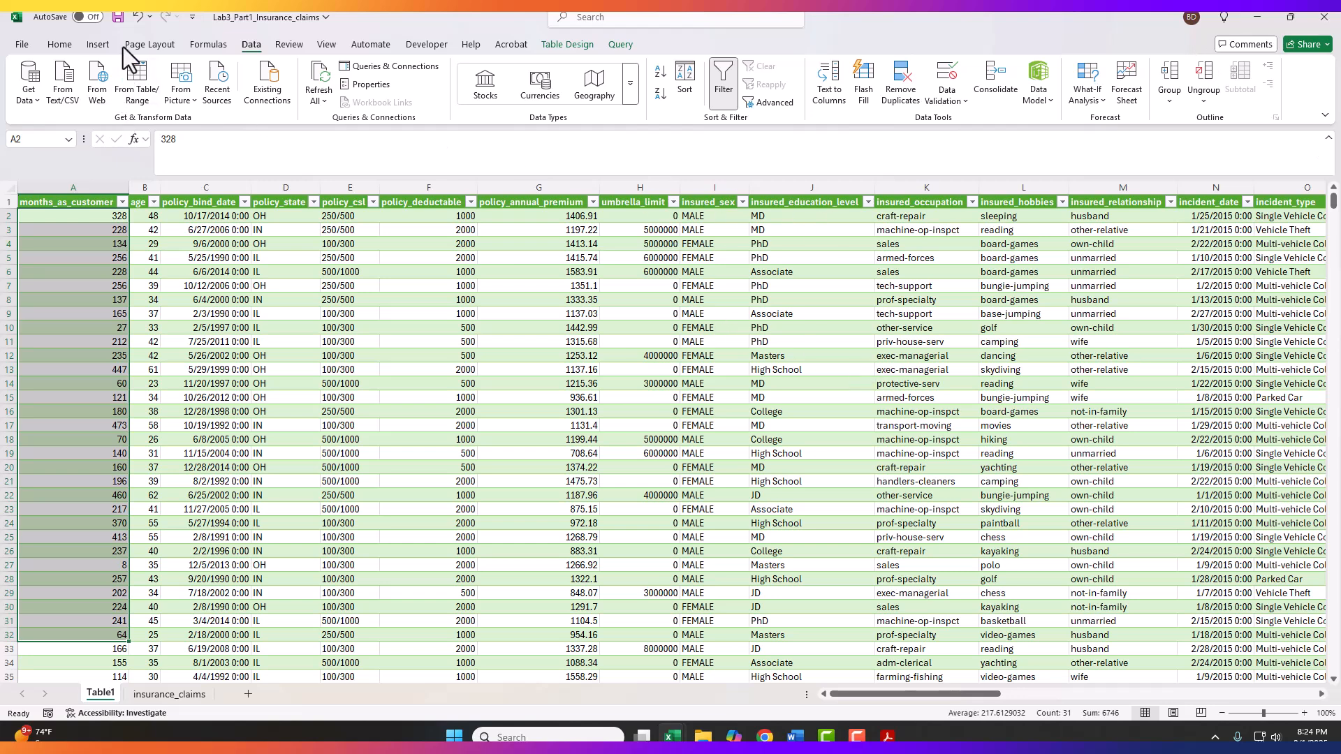
# Step: Save the Lab3_Part1_Insurance_claims workbook with the loaded Table1 sheet
pyautogui.click(119, 17)
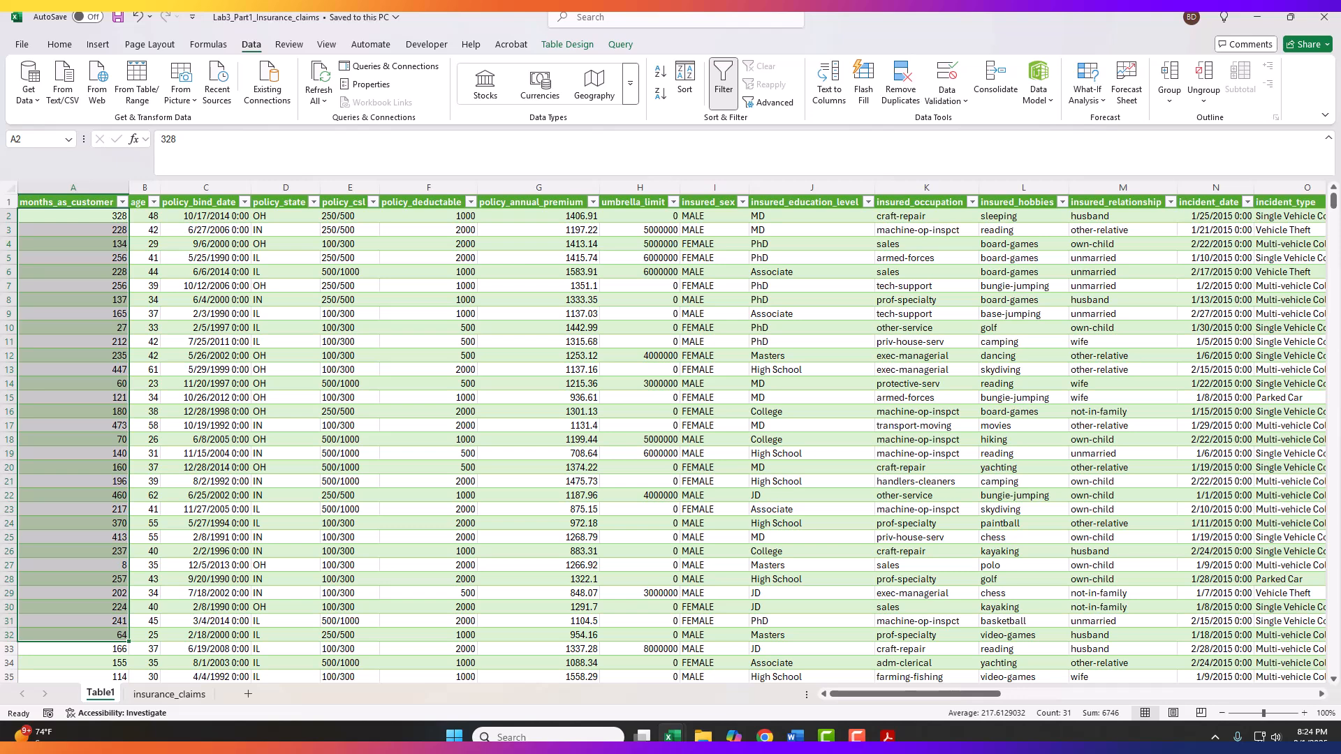